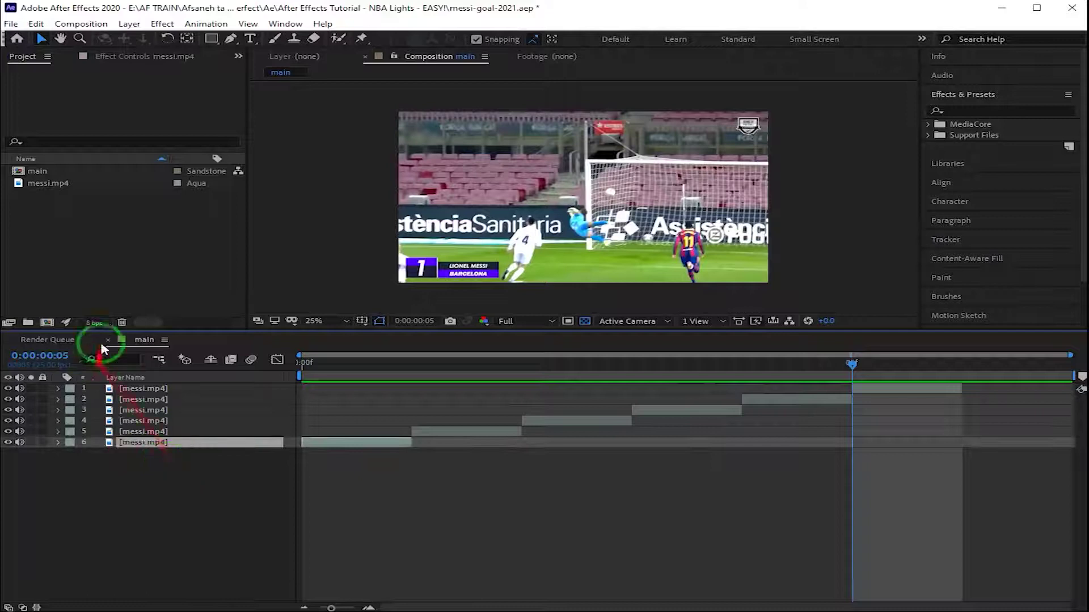
# Rename the lowest messi.mp4 clip layer as 1 and the one above it as 2
pyautogui.moveTo(145, 434)
pyautogui.mouseDown()
pyautogui.moveTo(145, 388)
pyautogui.moveTo(146, 444)
pyautogui.mouseUp()
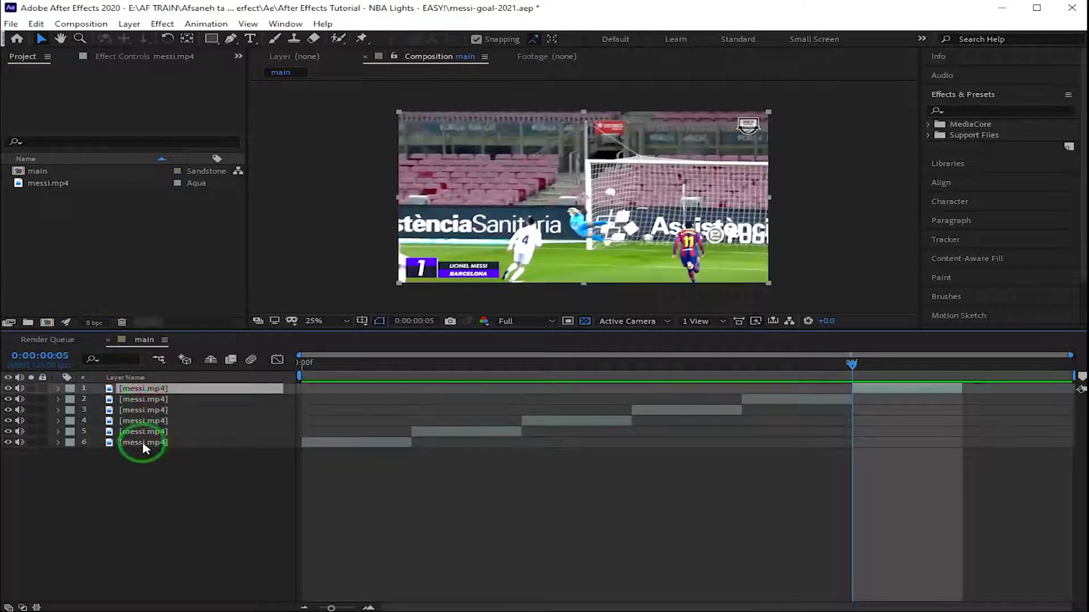
pyautogui.rightClick(136, 442)
pyautogui.click(165, 416)
pyautogui.rightClick(127, 447)
pyautogui.click(141, 432)
pyautogui.write('2')
pyautogui.press('Return')
# Rename the next two messi.mp4 clip layers above layer 2 as 3 and 4
pyautogui.rightClick(141, 422)
pyautogui.click(141, 407)
pyautogui.write('3')
pyautogui.press('Return')
pyautogui.rightClick(136, 410)
pyautogui.click(143, 396)
pyautogui.write('4')
pyautogui.press('Return')
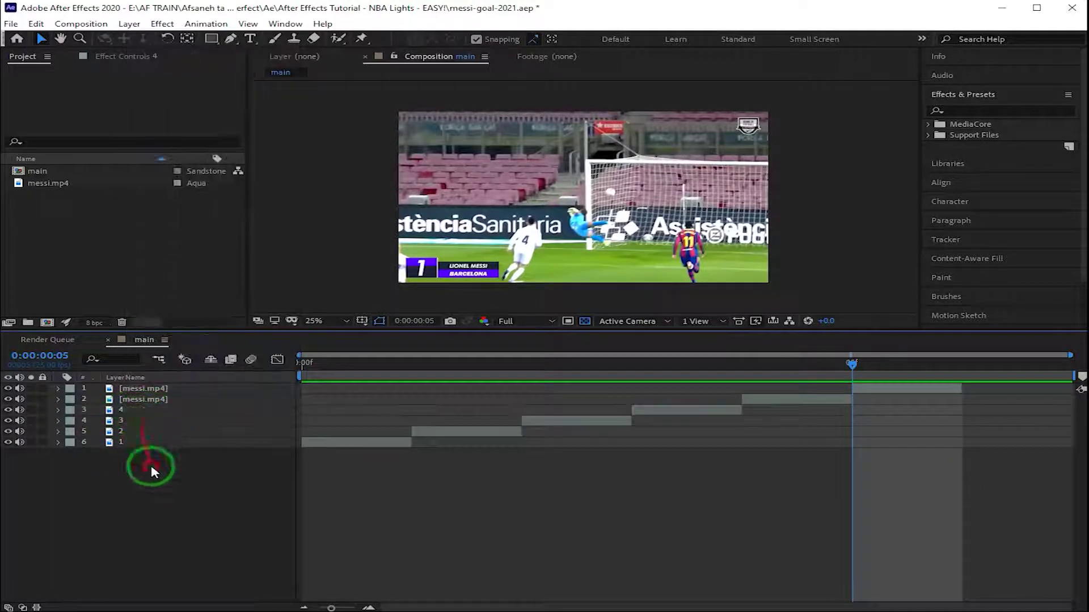
# Rename the two remaining messi.mp4 clip layers as 5 and 6, ending with the uppermost
pyautogui.rightClick(144, 399)
pyautogui.click(173, 372)
pyautogui.write('5')
pyautogui.press('Return')
pyautogui.rightClick(143, 388)
pyautogui.click(171, 367)
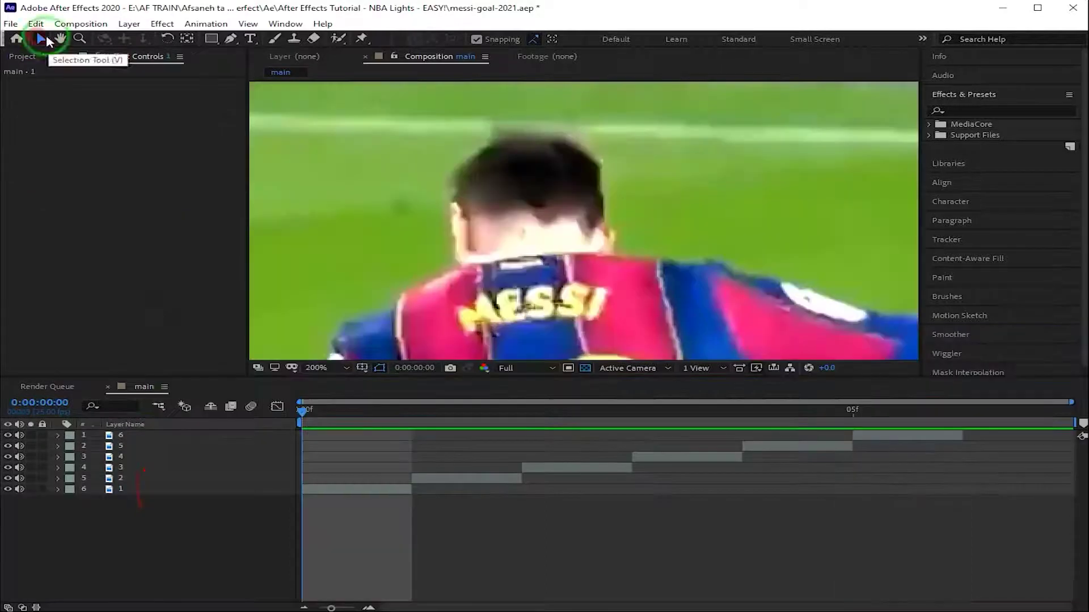
# With no layer selected, trace the outline of the player's head on the first frame with the Pen tool
pyautogui.click(126, 532)
pyautogui.click(232, 41)
pyautogui.click(461, 262)
pyautogui.click(453, 241)
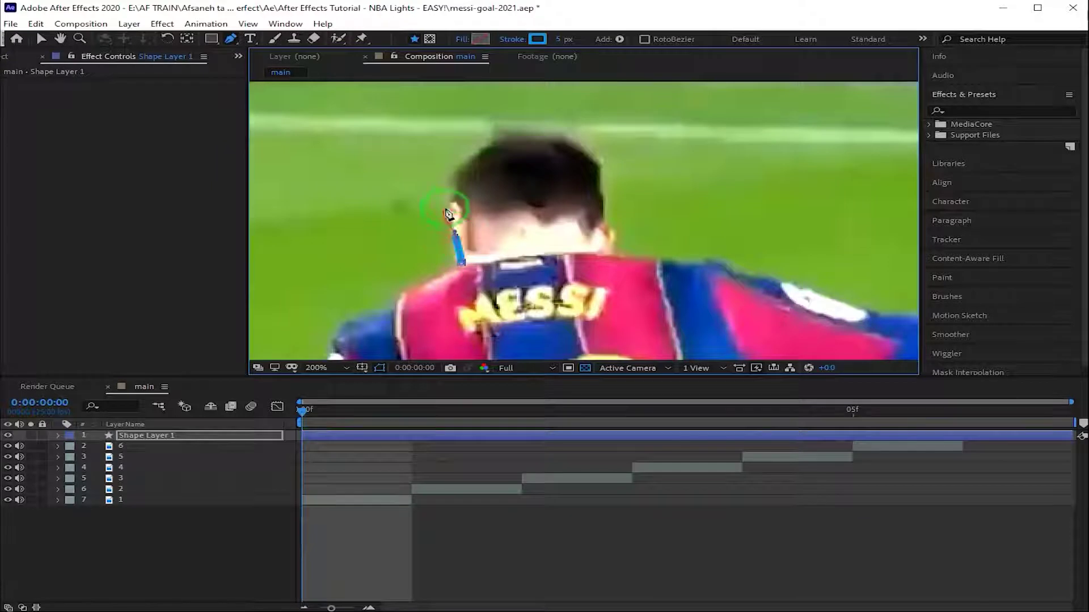
pyautogui.click(463, 170)
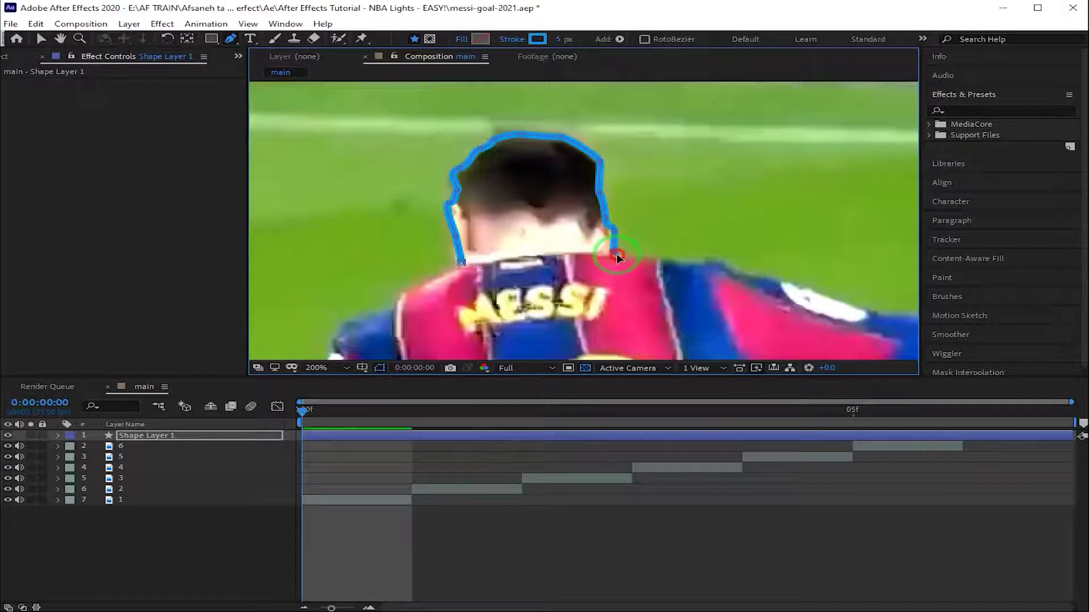
# Expand Shape Layer 1's contents and draw a second path in it along the inner edge of the player's left ear
pyautogui.click(151, 436)
pyautogui.click(58, 435)
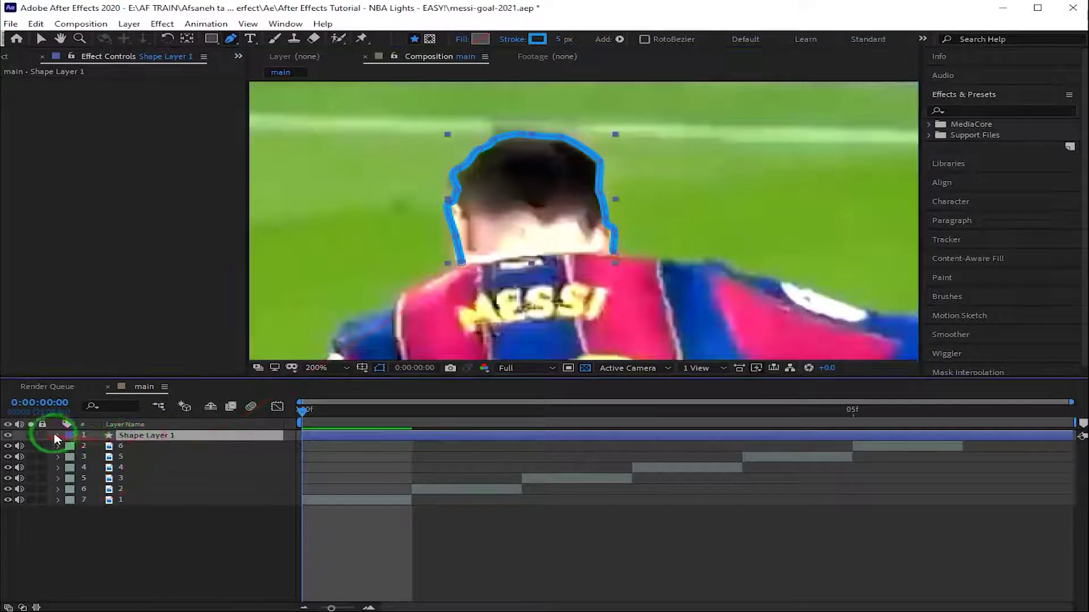
pyautogui.click(73, 447)
pyautogui.click(97, 437)
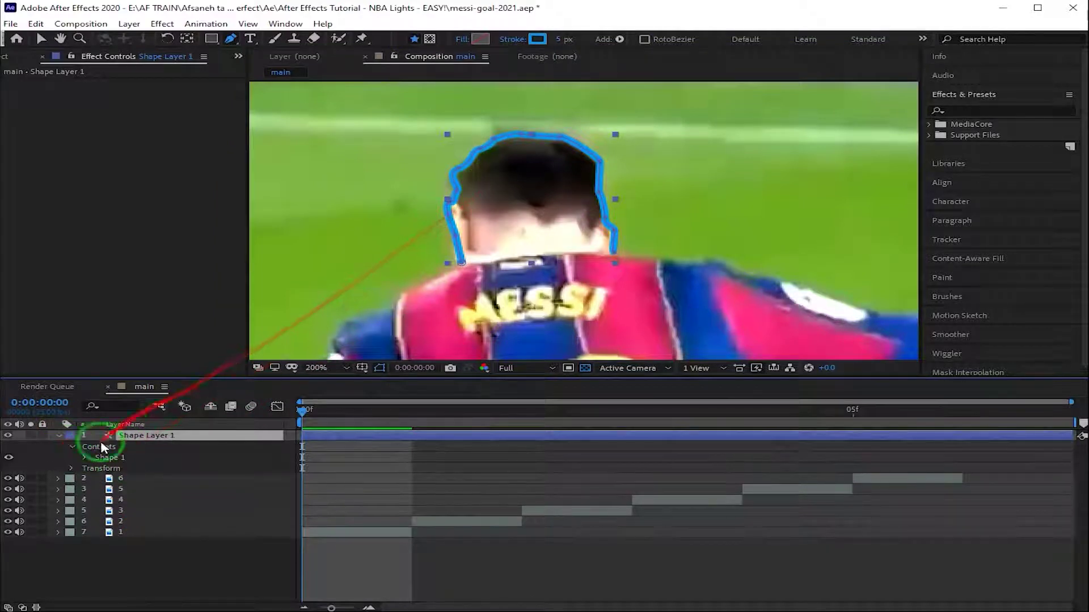
pyautogui.click(458, 211)
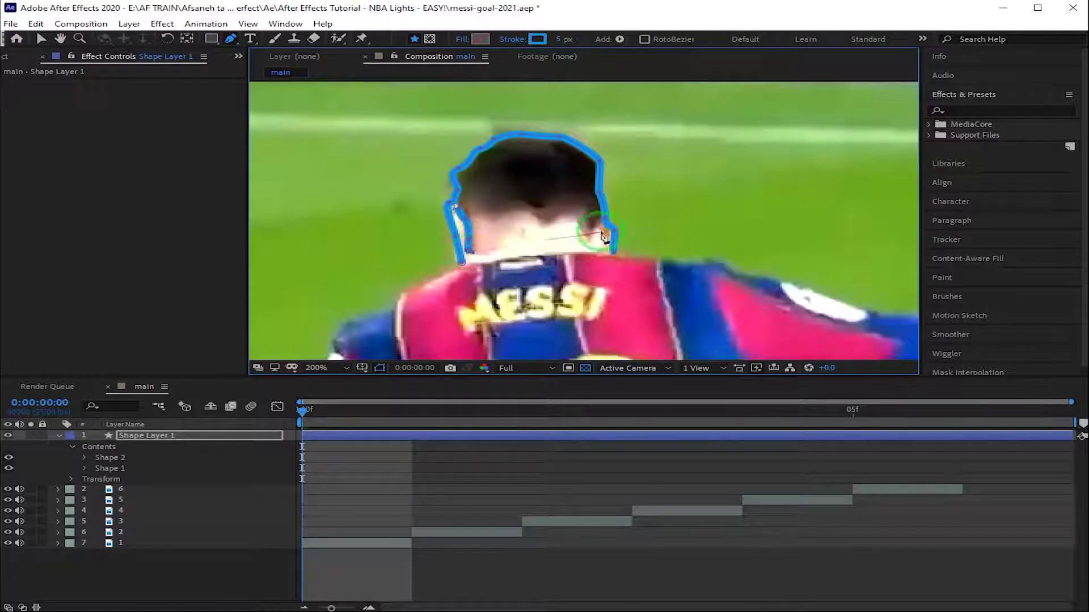
# Draw a third path in Shape Layer 1 following the jagged hairline across the back of the player's neck
pyautogui.click(138, 438)
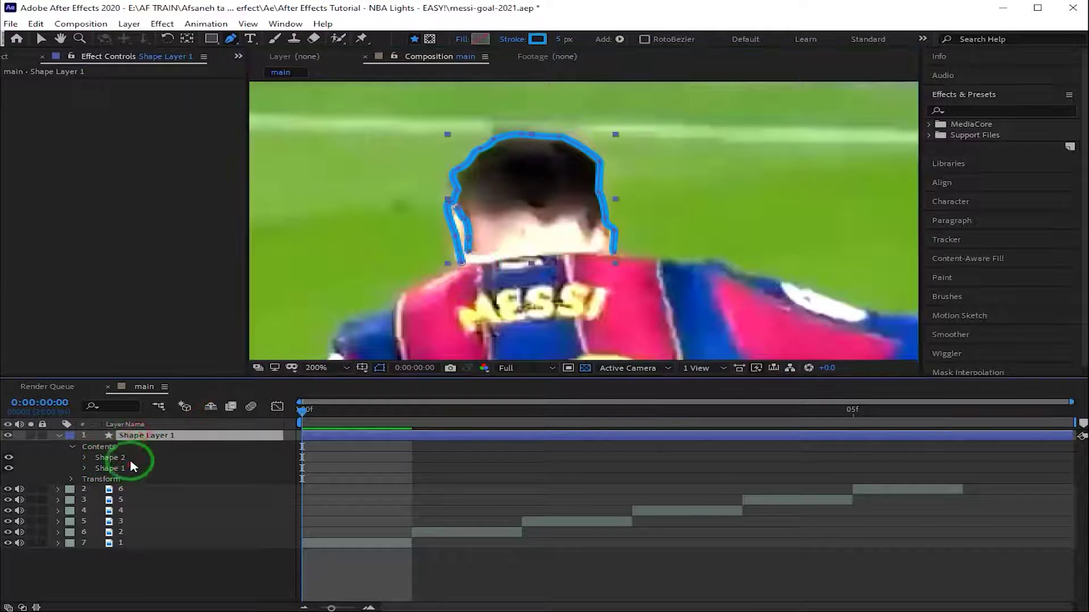
pyautogui.click(475, 216)
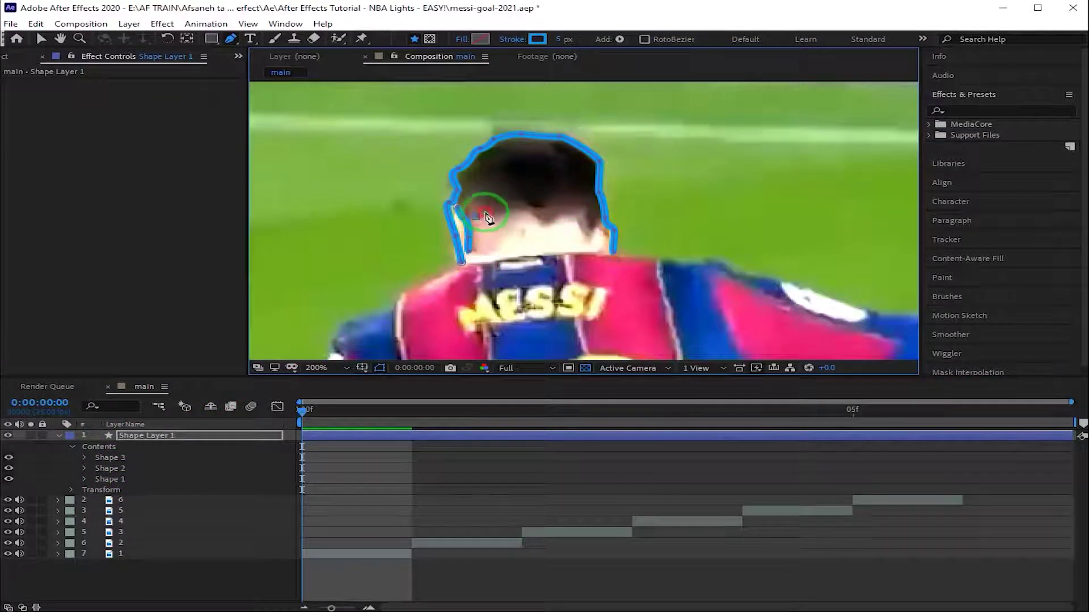
pyautogui.click(533, 227)
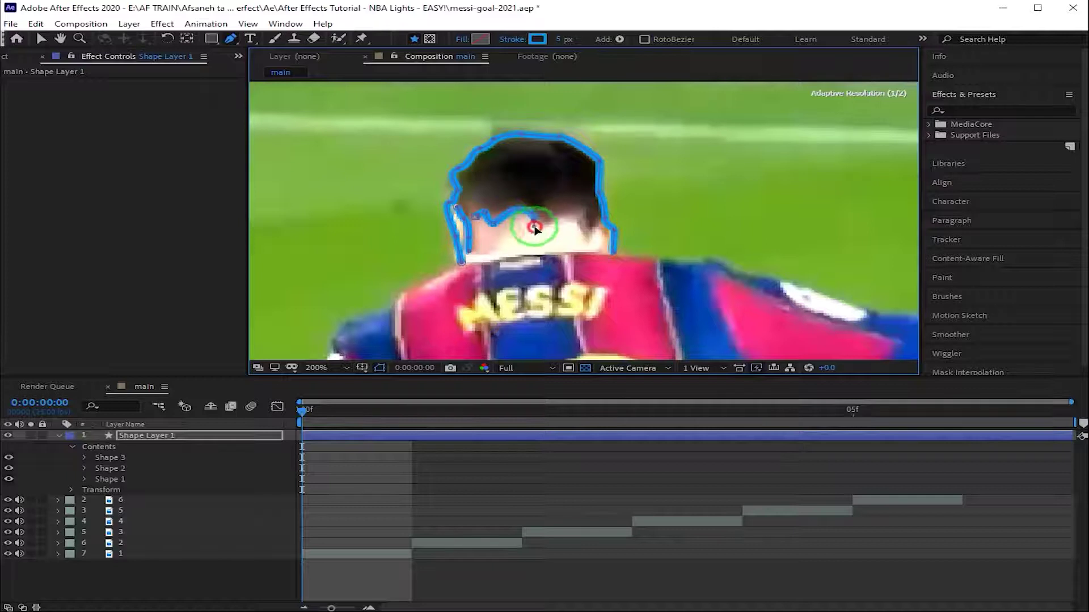
pyautogui.moveTo(560, 220); pyautogui.dragTo(577, 220)
pyautogui.click(590, 240)
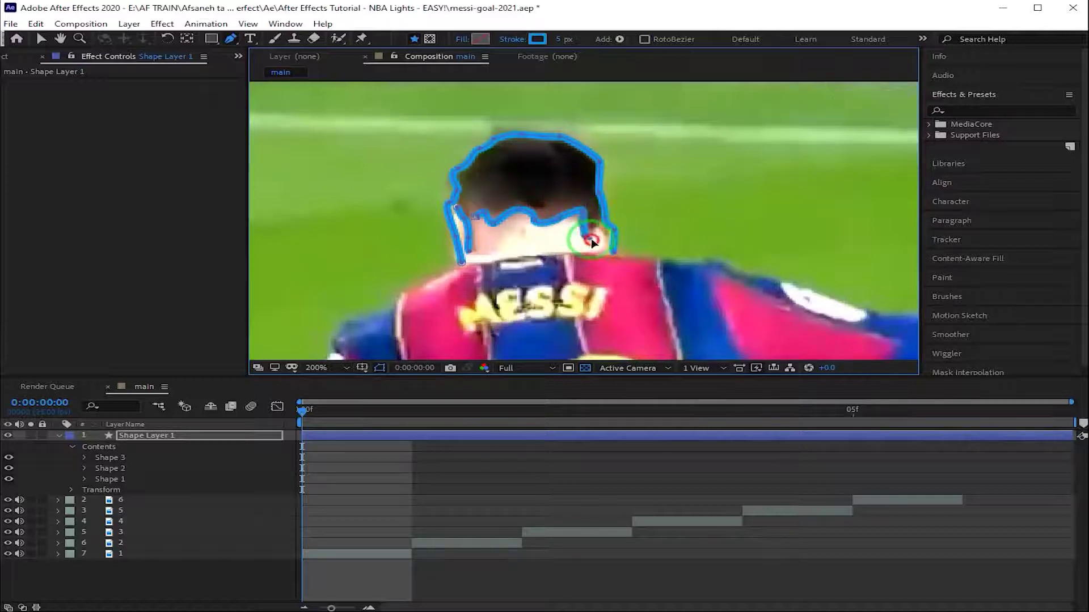
# Delete the individual Stroke 1 from Shape 3, Shape 2 and Shape 1 in Shape Layer 1
pyautogui.click(139, 435)
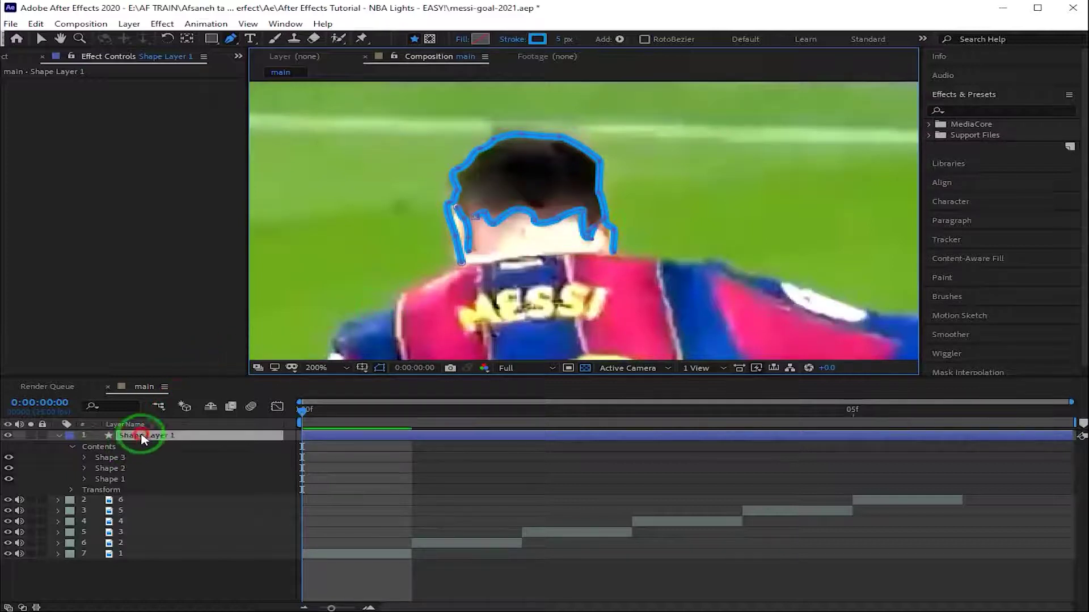
pyautogui.click(86, 458)
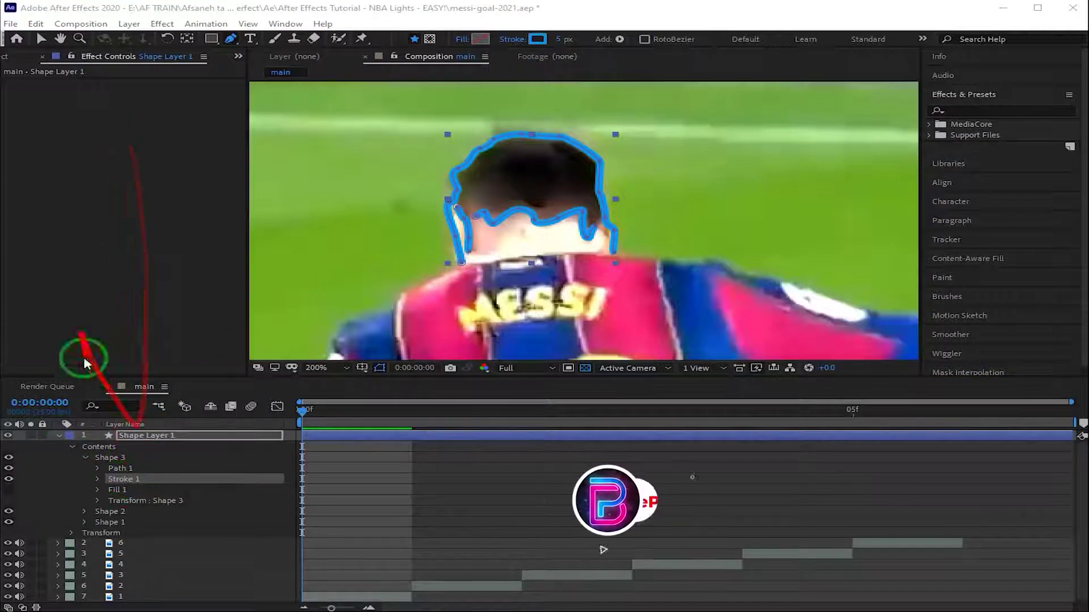
pyautogui.click(121, 479)
pyautogui.press('Delete')
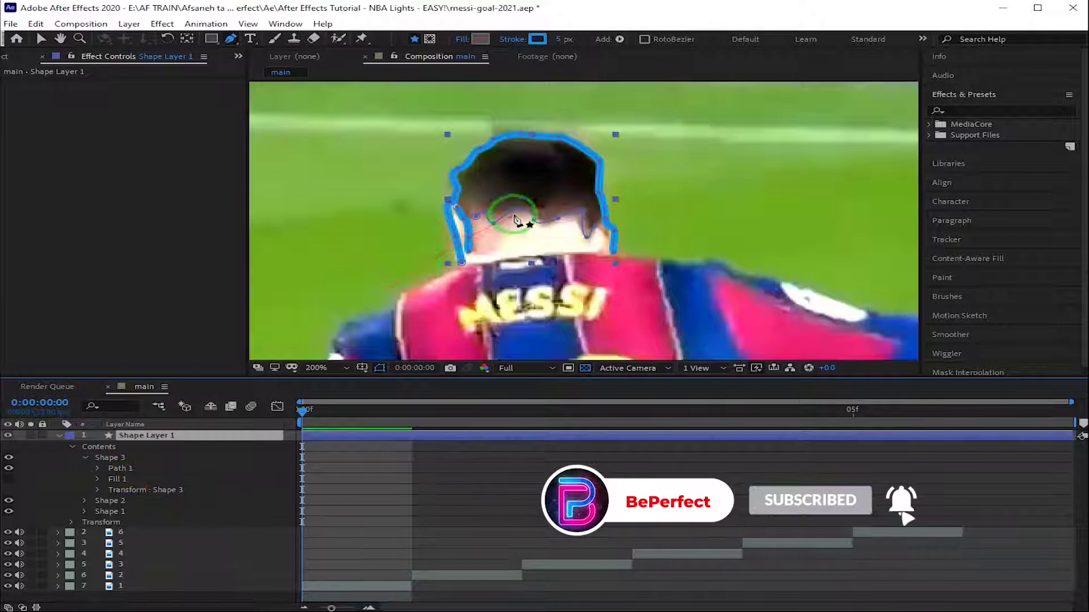
pyautogui.click(86, 502)
pyautogui.click(85, 501)
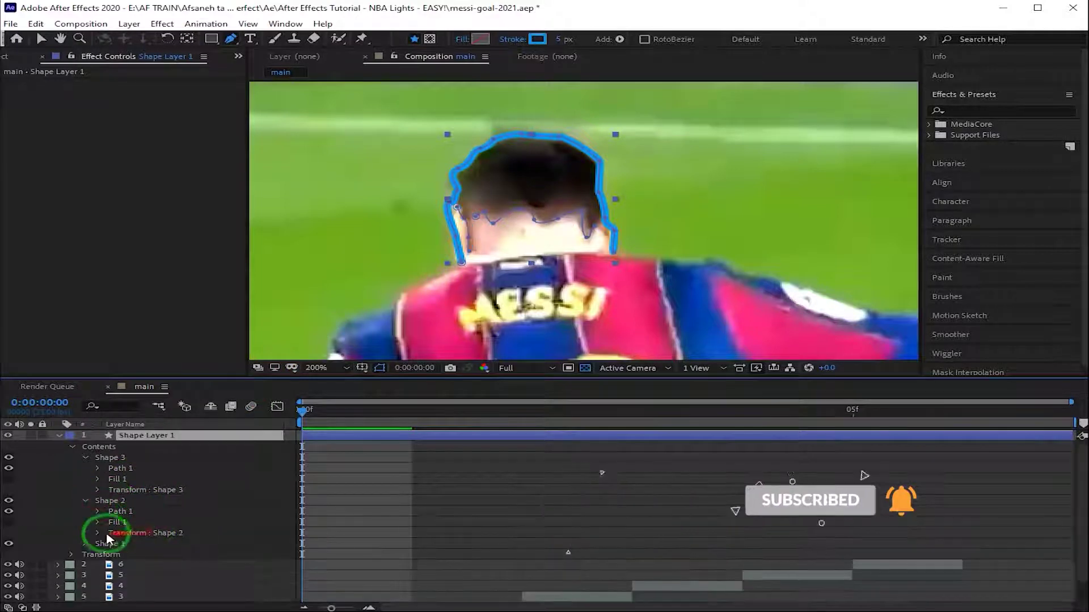
pyautogui.click(85, 544)
pyautogui.click(139, 566)
pyautogui.press('Delete')
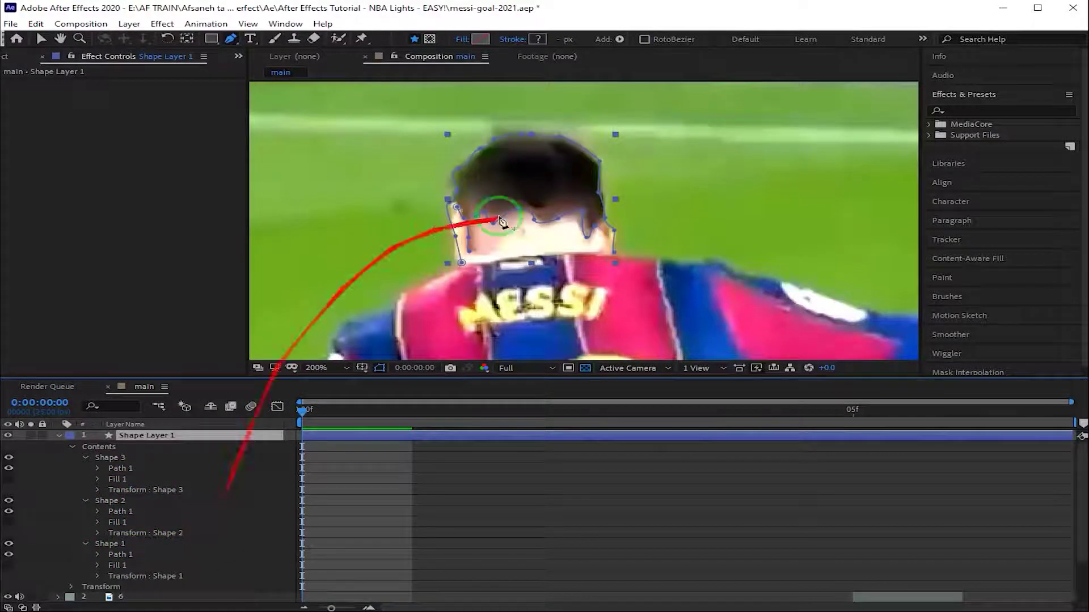
# Adjust the points of the head outline and hairline paths to follow the player's head more closely
pyautogui.click(598, 162)
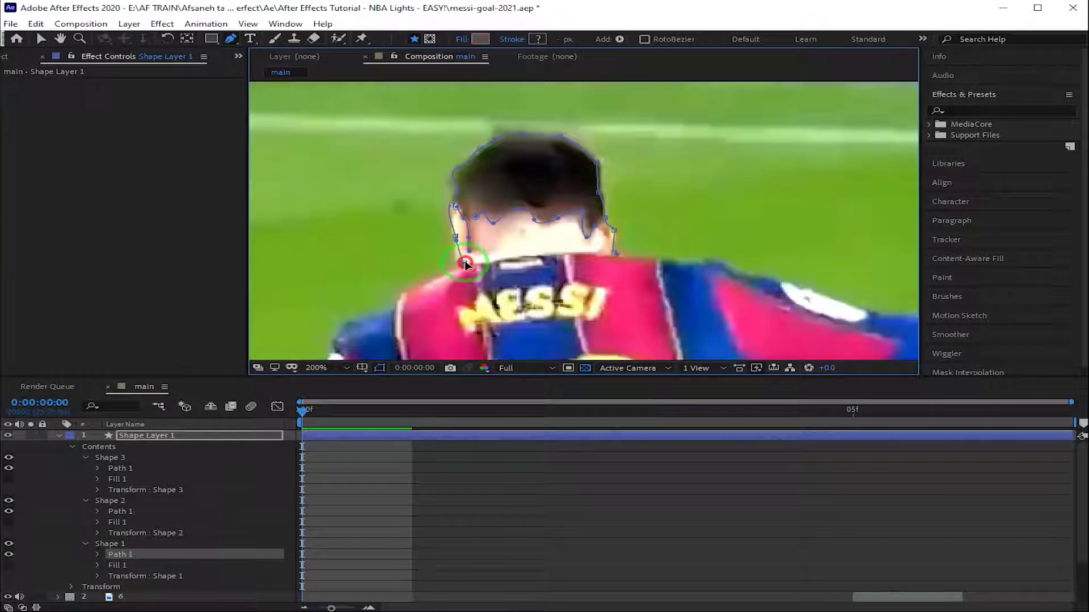
pyautogui.click(612, 230)
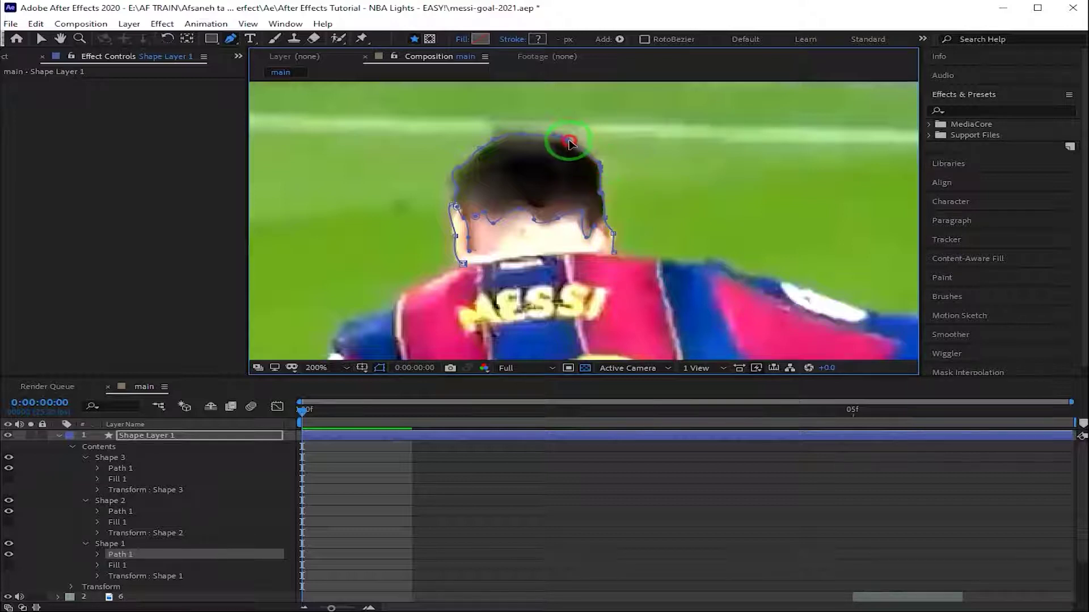
pyautogui.click(512, 225)
pyautogui.click(495, 226)
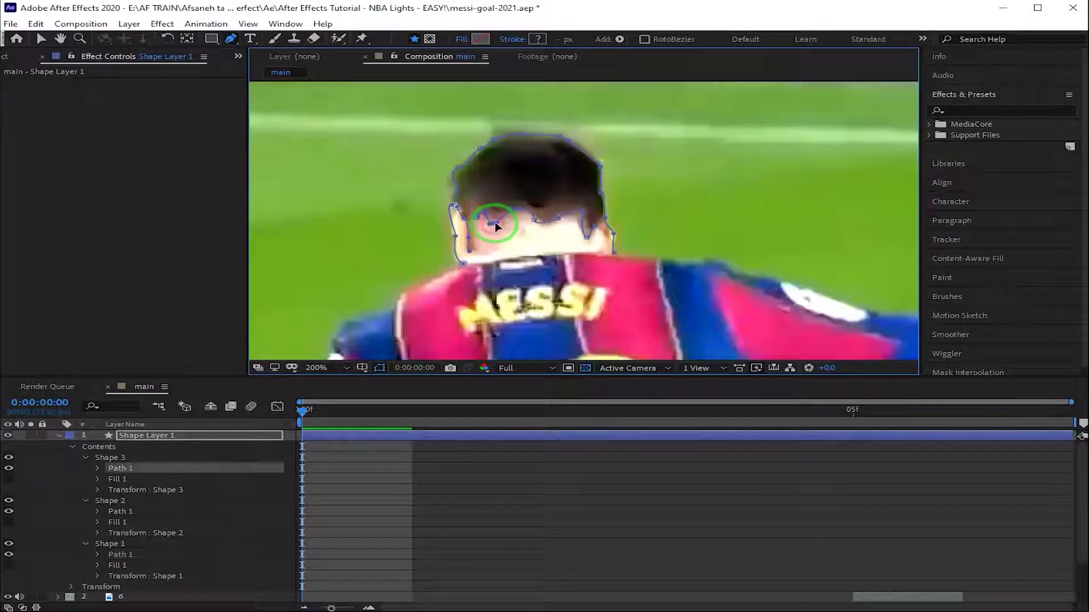
# Show the Switches column in the timeline and add one shared Stroke to Shape Layer 1's contents
pyautogui.click(111, 447)
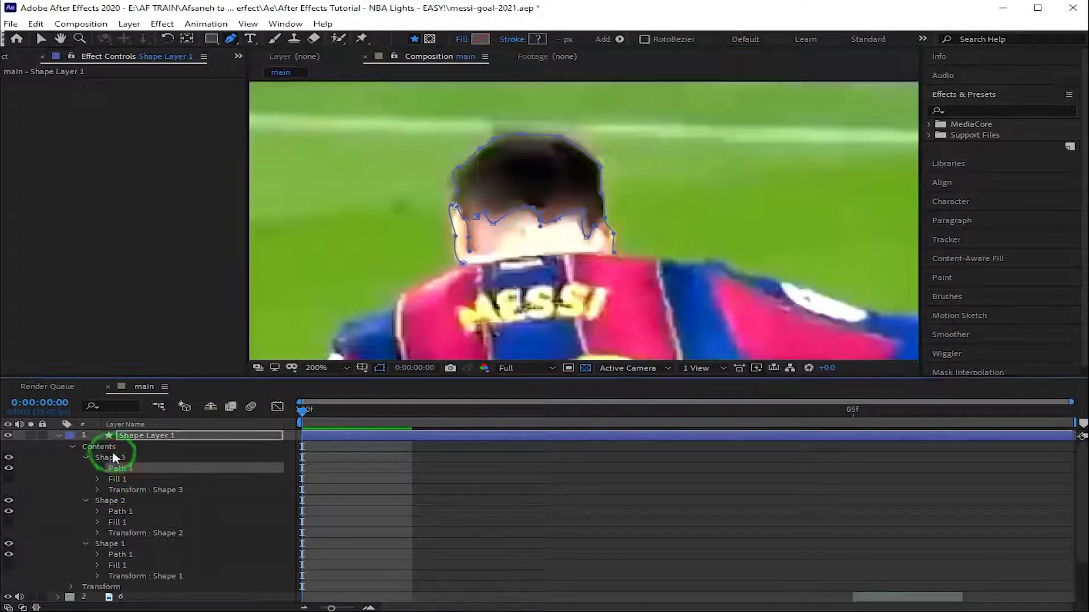
pyautogui.rightClick(292, 425)
pyautogui.moveTo(332, 464)
pyautogui.click(459, 535)
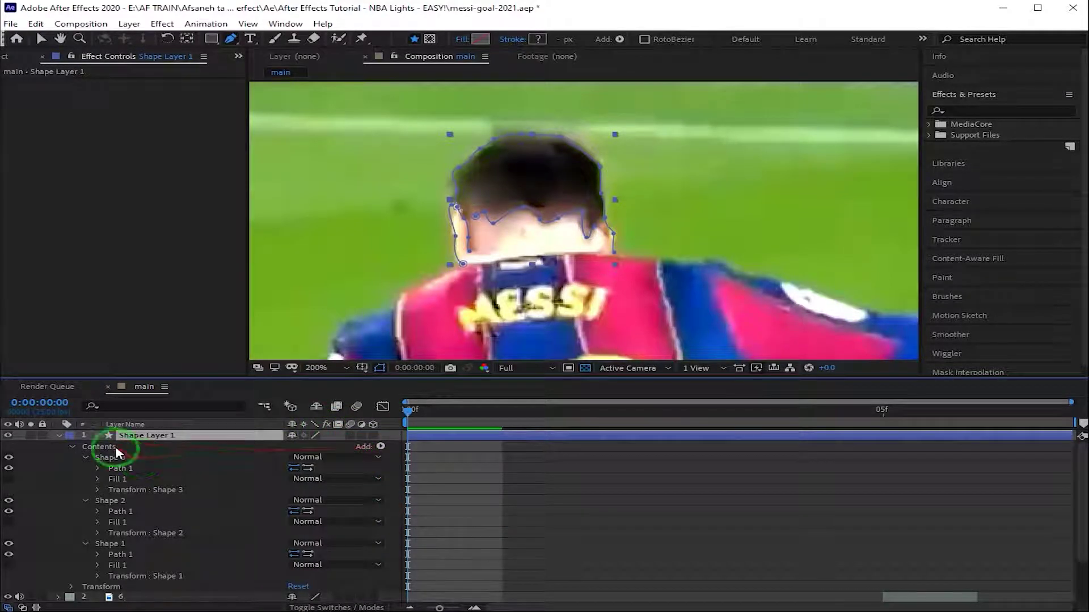
pyautogui.click(379, 446)
pyautogui.click(431, 254)
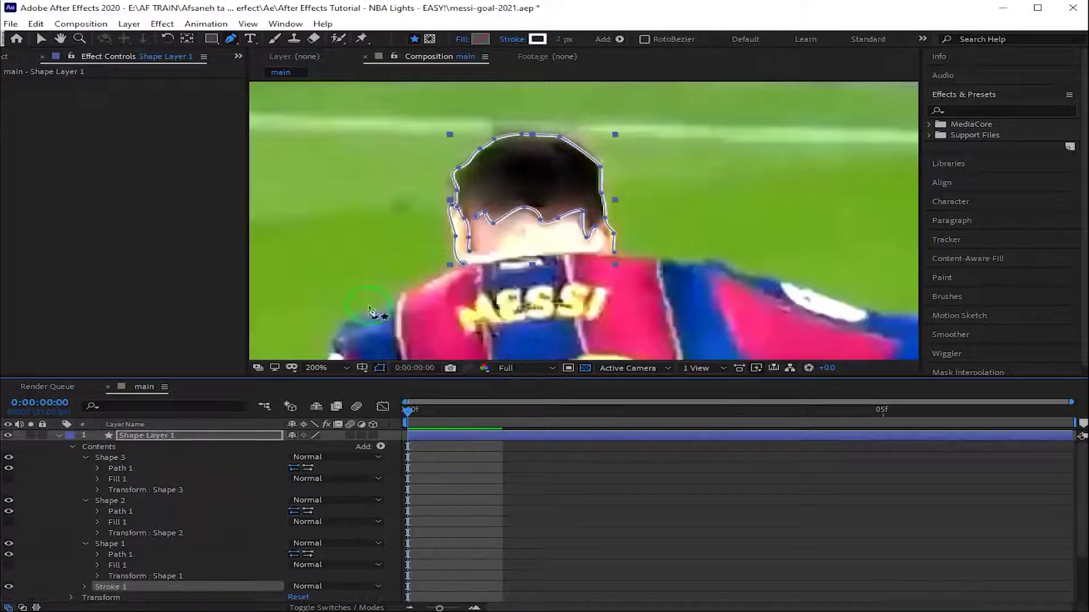
# Set the shared stroke's color to light yellow, F5F68A
pyautogui.scroll(-3, 267, 566)
pyautogui.click(85, 489)
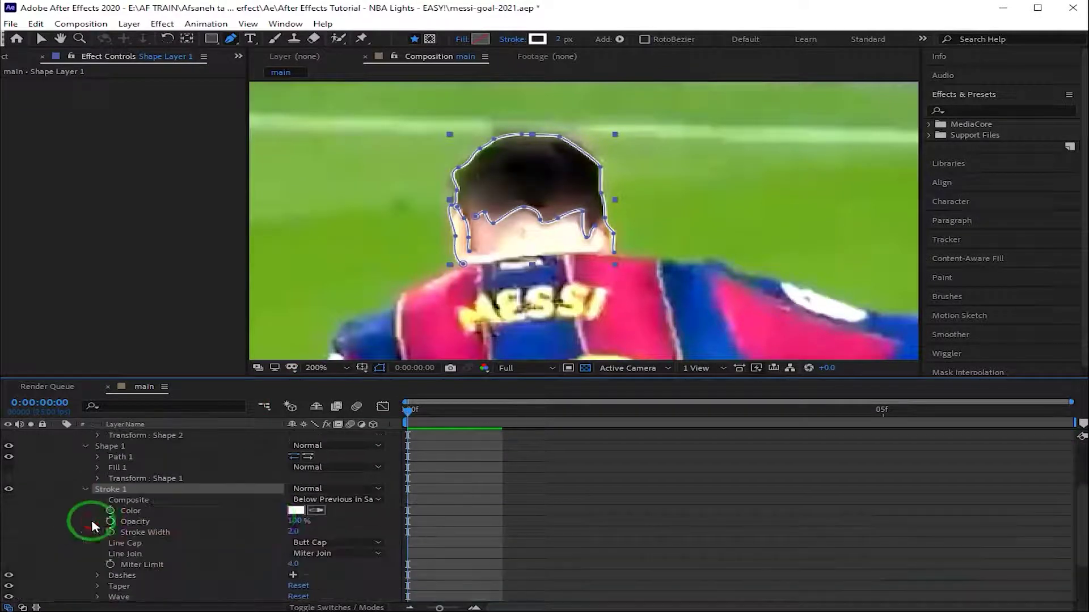
pyautogui.click(295, 510)
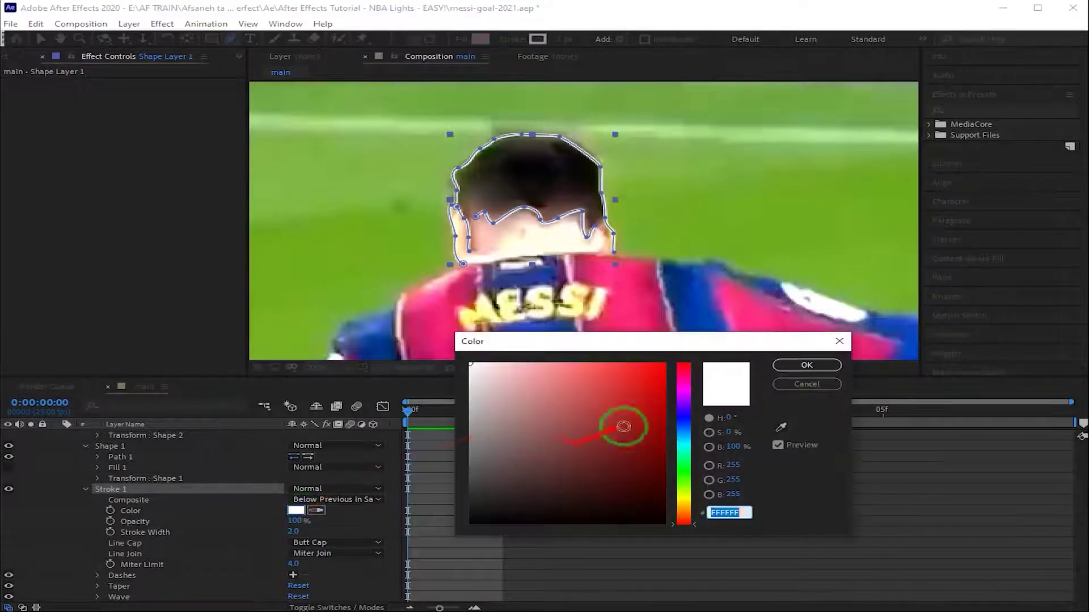
pyautogui.click(683, 437)
pyautogui.click(629, 374)
pyautogui.moveTo(630, 374); pyautogui.dragTo(584, 370)
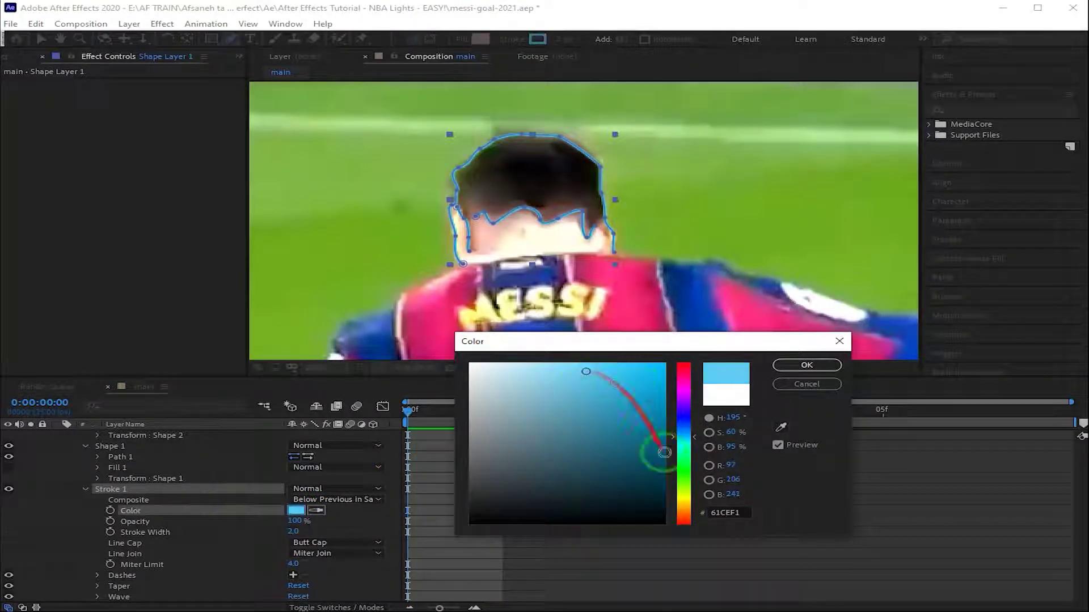
pyautogui.click(682, 497)
pyautogui.click(556, 369)
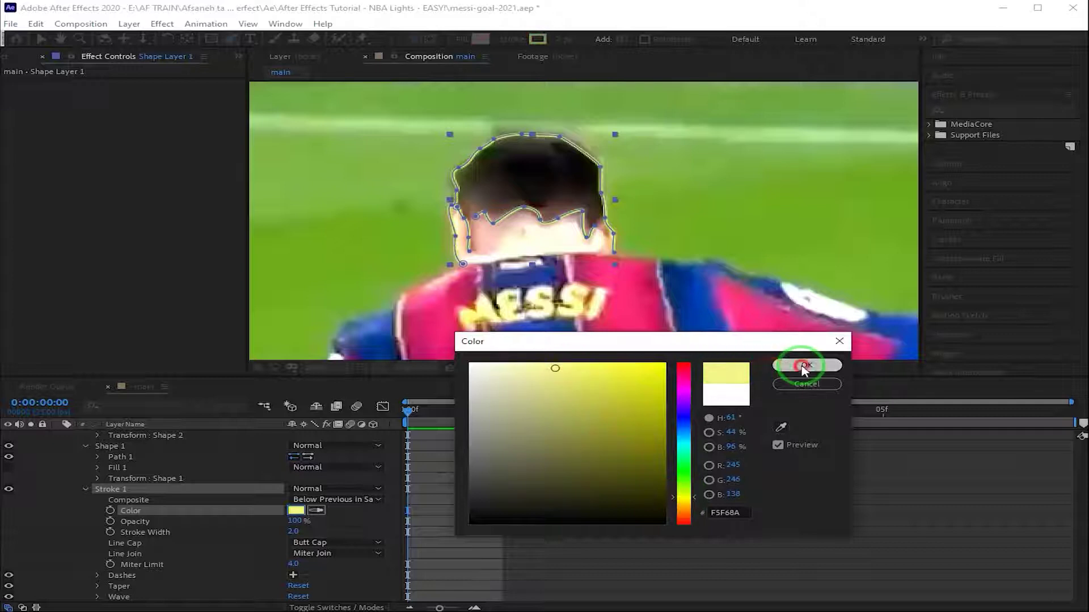
pyautogui.click(805, 366)
# Set the shared stroke's width to 4 and its line cap to Round Cap
pyautogui.scroll(-2, 299, 548)
pyautogui.click(293, 500)
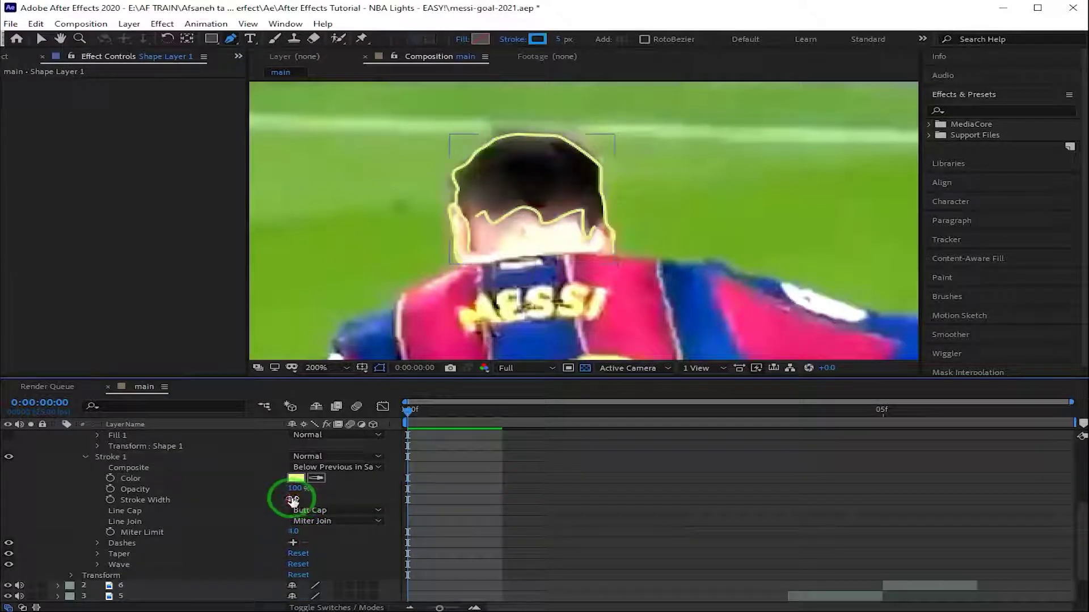
pyautogui.press('Return')
pyautogui.moveTo(292, 500)
pyautogui.mouseDown()
pyautogui.moveTo(317, 502)
pyautogui.moveTo(294, 504)
pyautogui.mouseUp()
pyautogui.write('4')
pyautogui.click(437, 547)
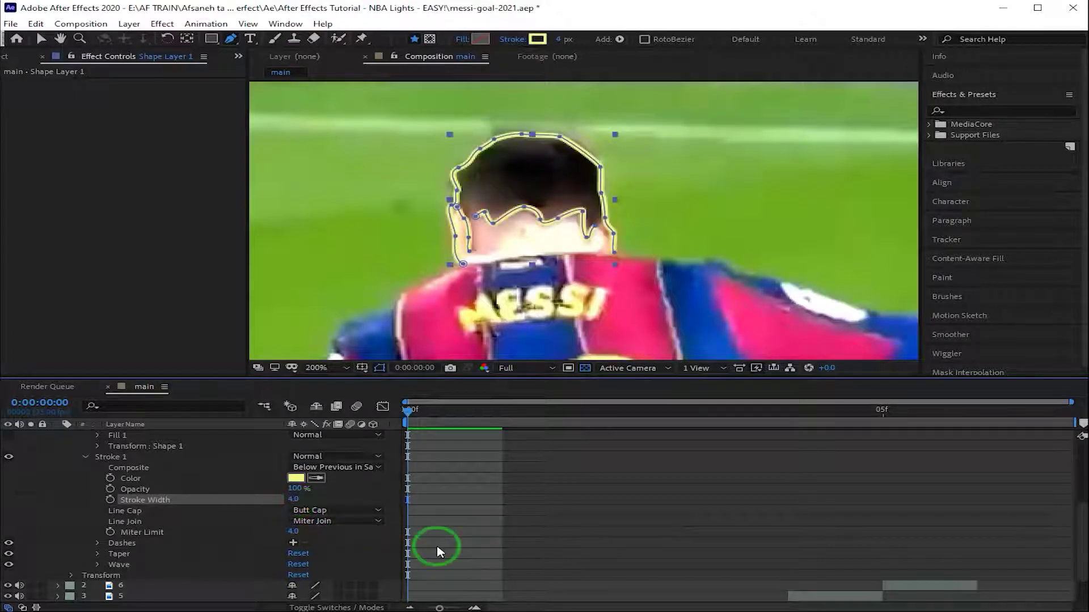
pyautogui.click(309, 510)
pyautogui.click(316, 539)
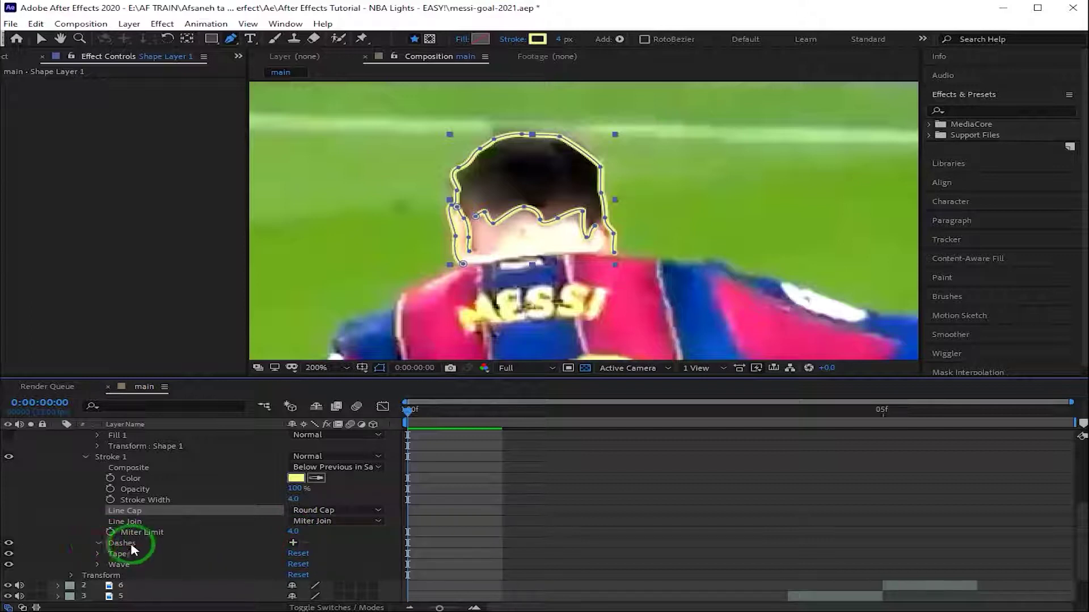
# Add a dash to the shared stroke and set the Dash value to 0
pyautogui.click(292, 542)
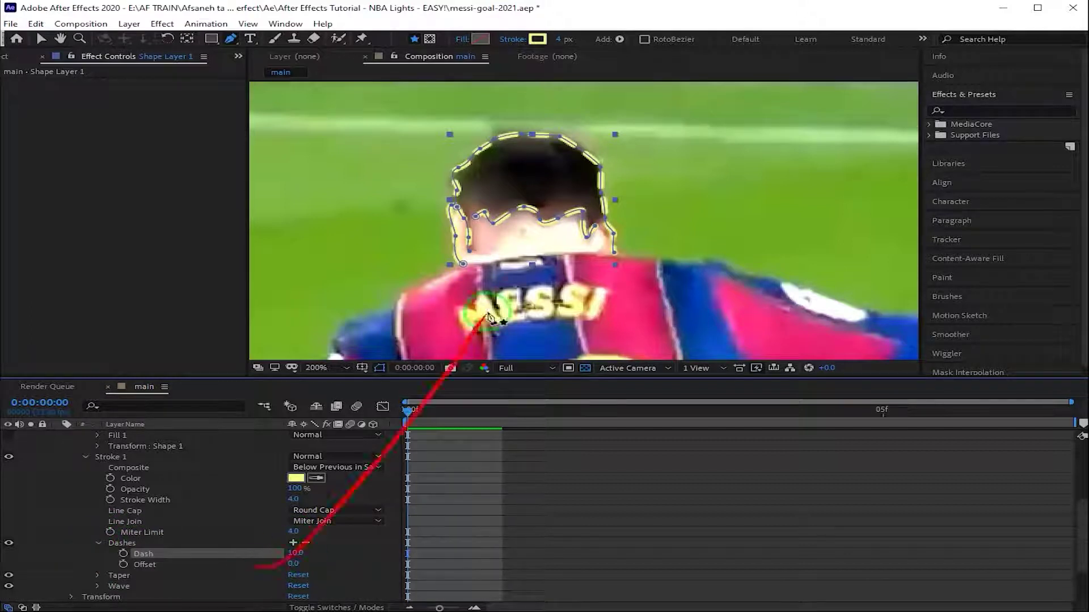
pyautogui.moveTo(295, 554); pyautogui.dragTo(305, 556)
pyautogui.click(296, 555)
pyautogui.write('0')
pyautogui.press('Return')
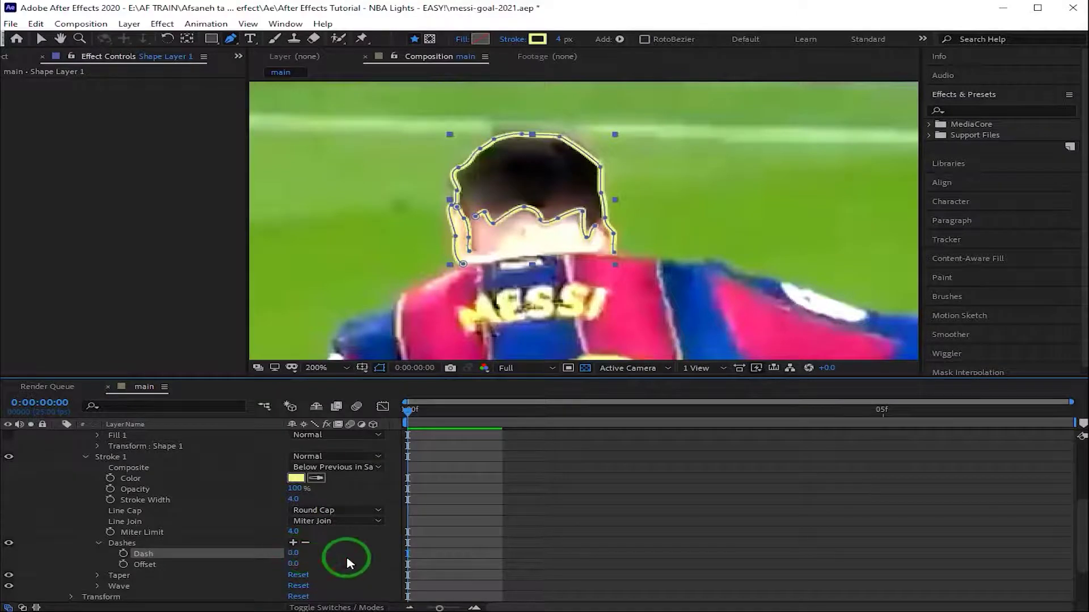
# Add a gap to the stroke's dashes and set the Gap value to 6
pyautogui.click(293, 542)
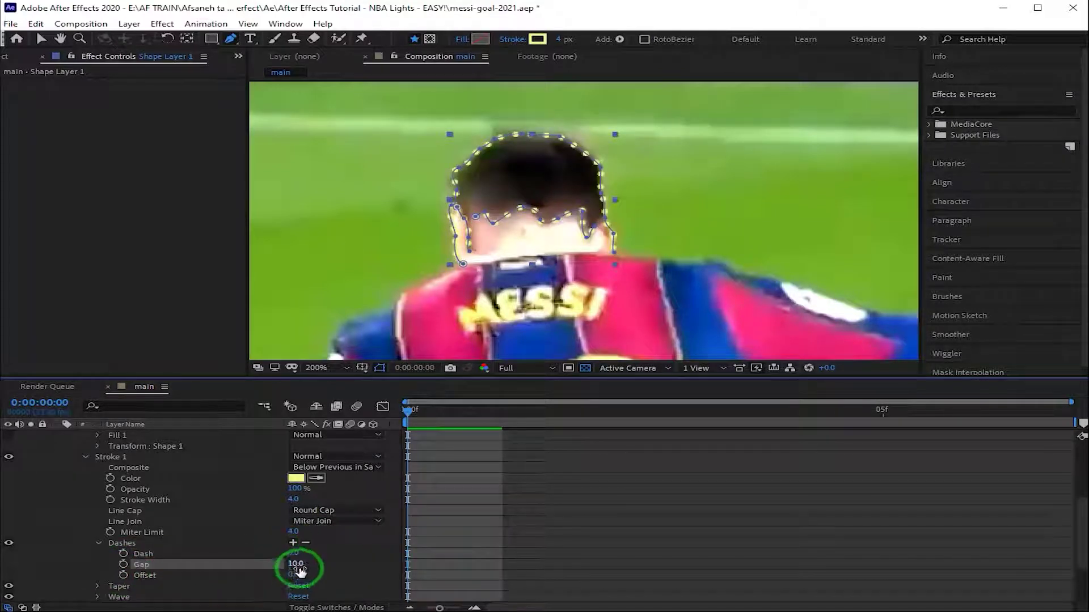
pyautogui.click(296, 564)
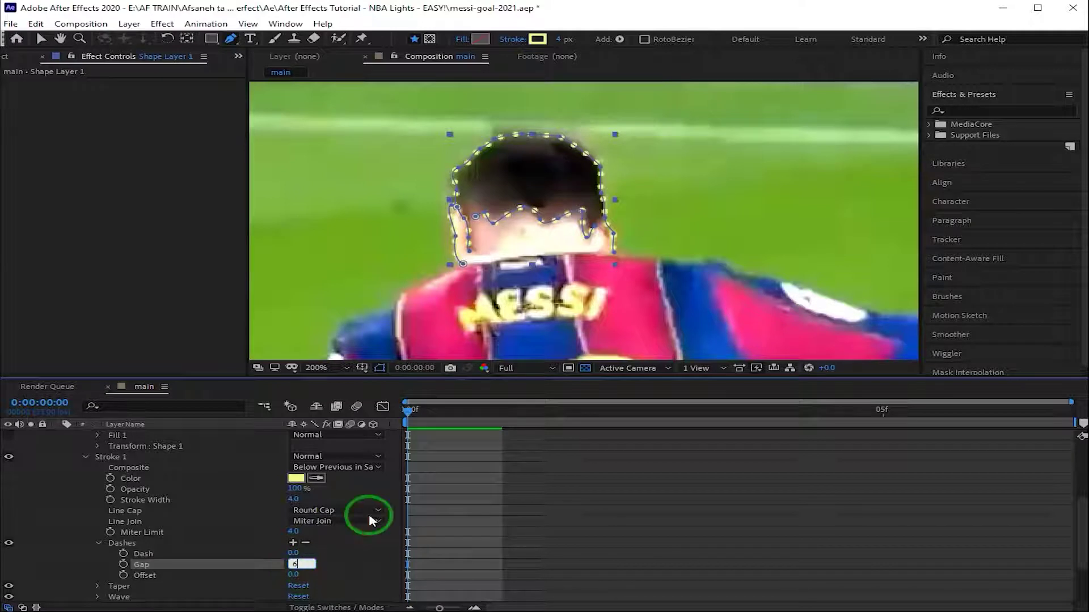
pyautogui.press('Return')
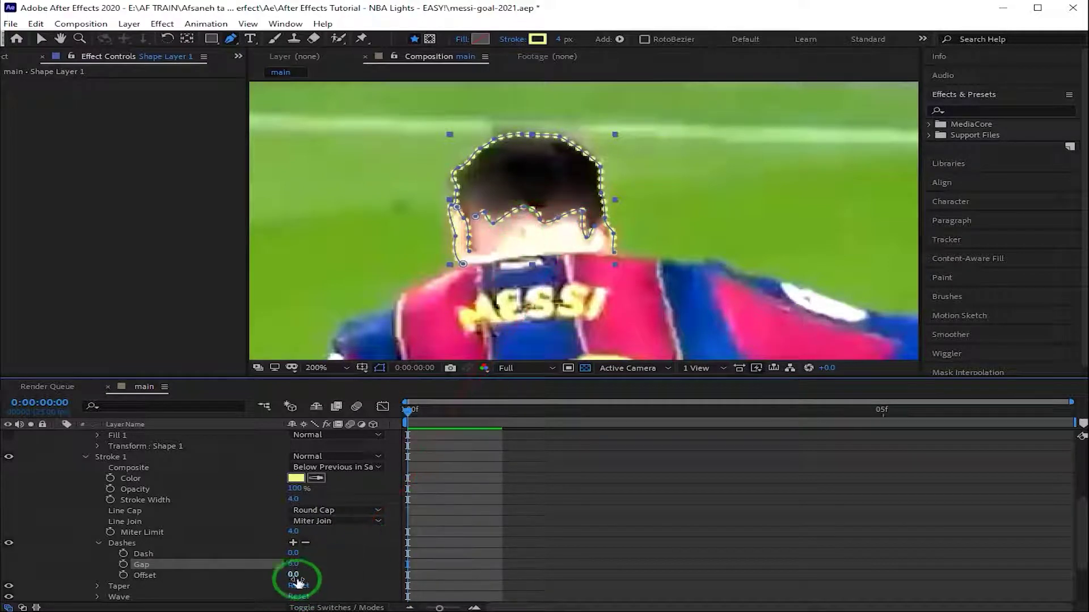
# Collapse Shape Layer 1, trim it to the first frame, and place it directly above clip layer 1
pyautogui.scroll(5, 340, 496)
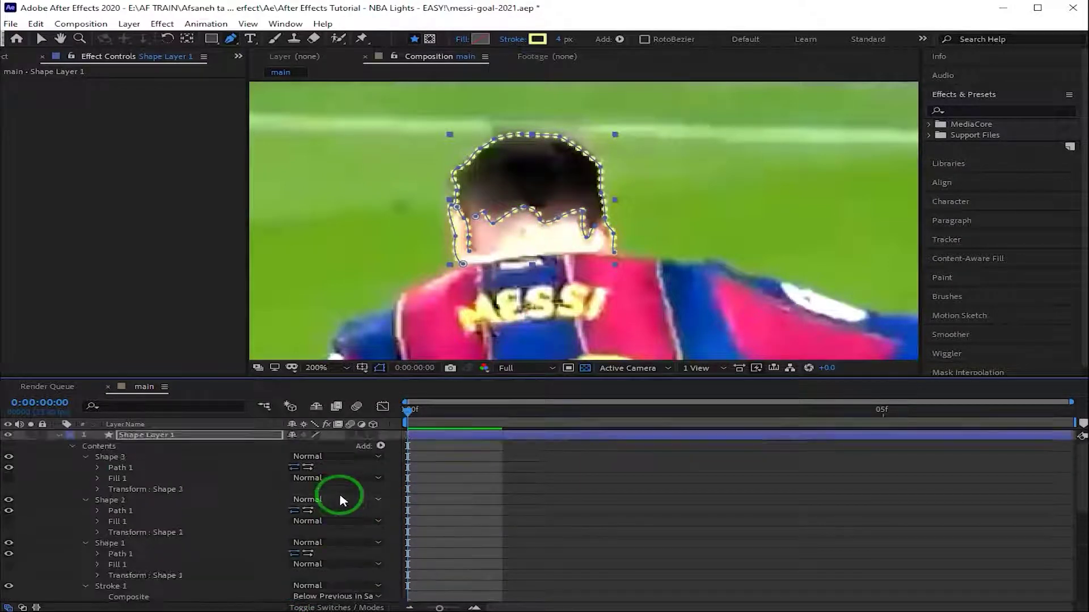
pyautogui.click(58, 435)
pyautogui.moveTo(1072, 435); pyautogui.dragTo(483, 439)
pyautogui.moveTo(134, 449); pyautogui.dragTo(140, 497)
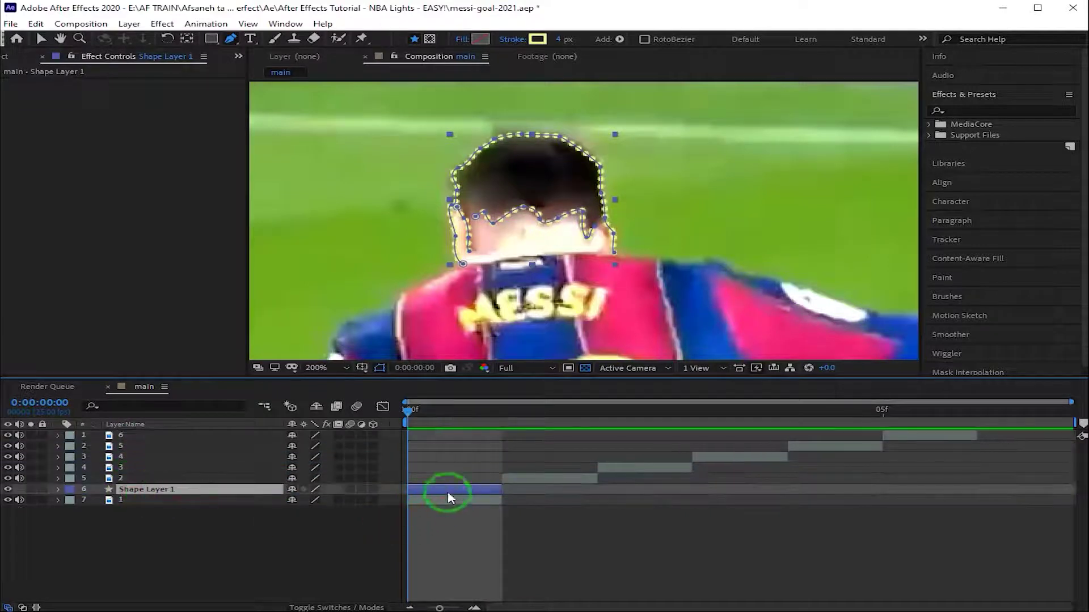
# Rename Shape Layer 1 as "head 1"
pyautogui.rightClick(170, 491)
pyautogui.click(165, 491)
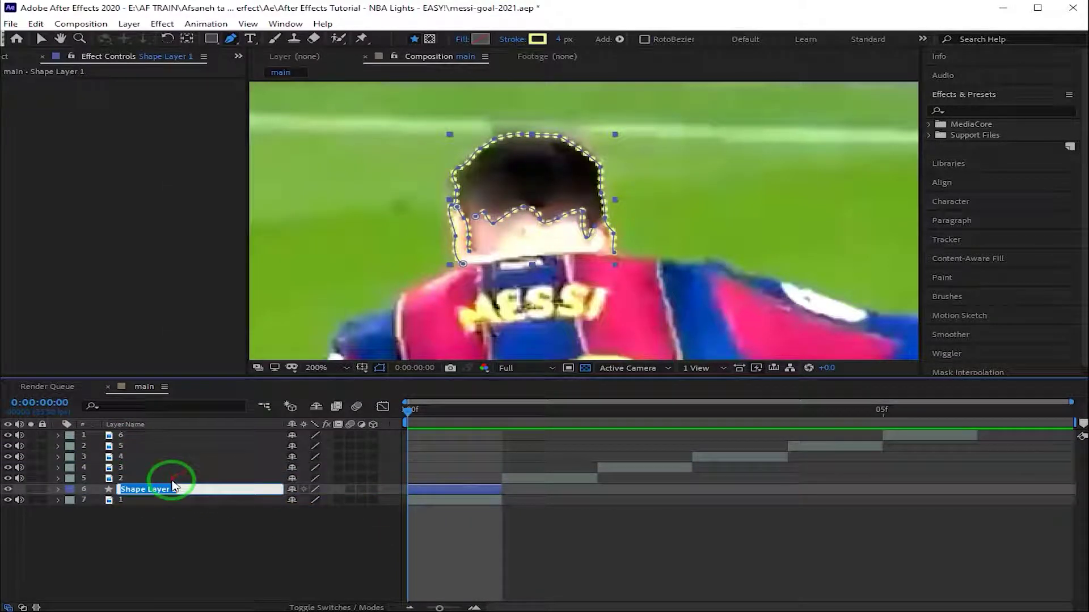
pyautogui.write('head')
pyautogui.press('Return')
pyautogui.rightClick(151, 487)
pyautogui.click(141, 490)
pyautogui.write('1')
pyautogui.press('Return')
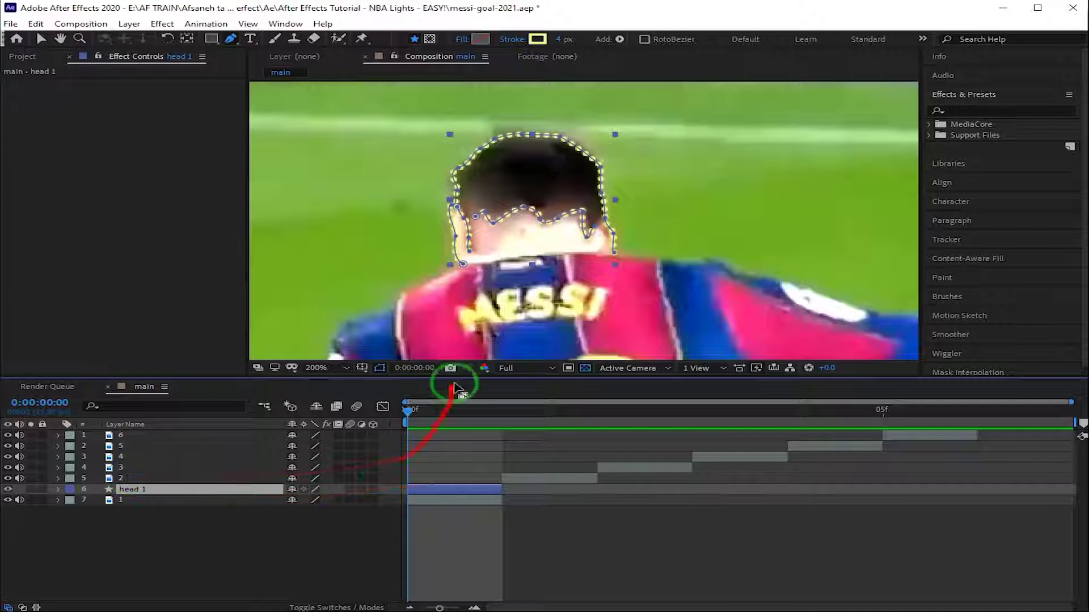
# Add a black solid beneath all layers and check the dotted outline against it by briefly hiding the first clip
pyautogui.rightClick(162, 527)
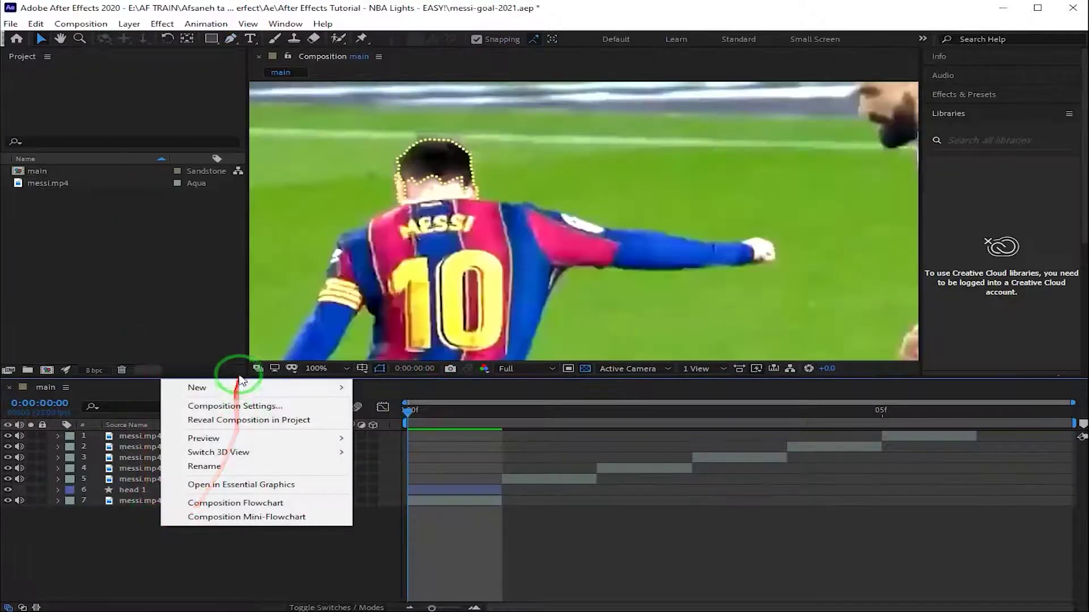
pyautogui.moveTo(187, 381)
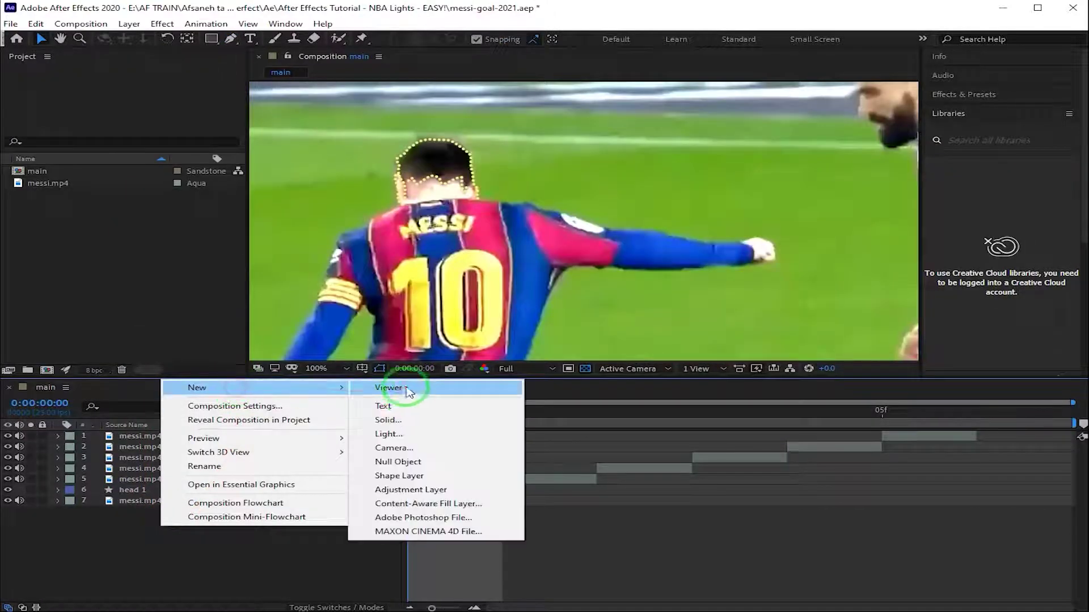
pyautogui.click(391, 423)
pyautogui.click(688, 426)
pyautogui.moveTo(187, 436); pyautogui.dragTo(187, 537)
pyautogui.click(8, 500)
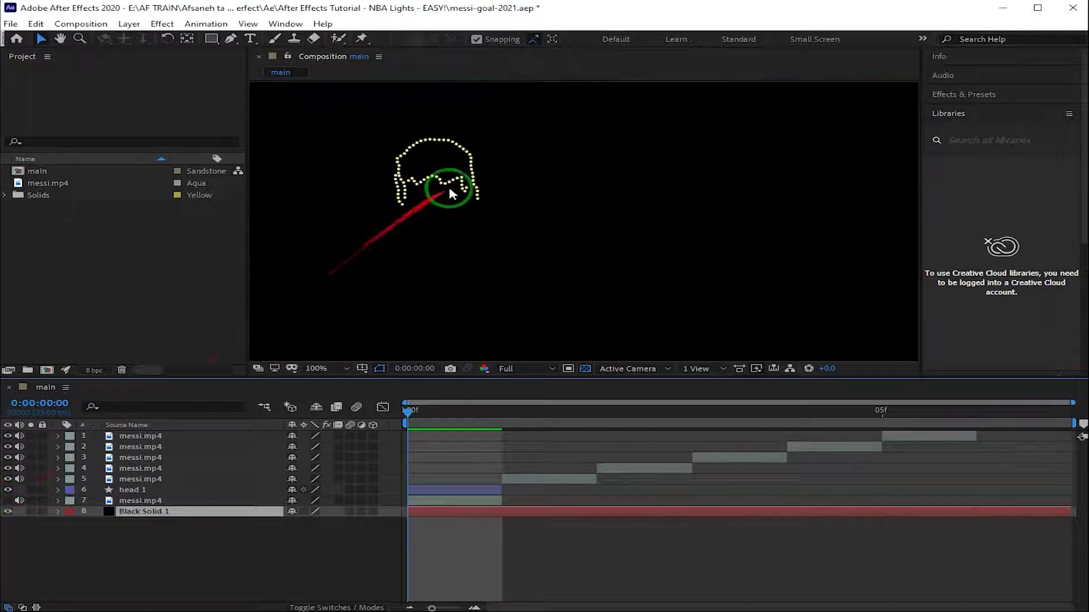
pyautogui.click(8, 500)
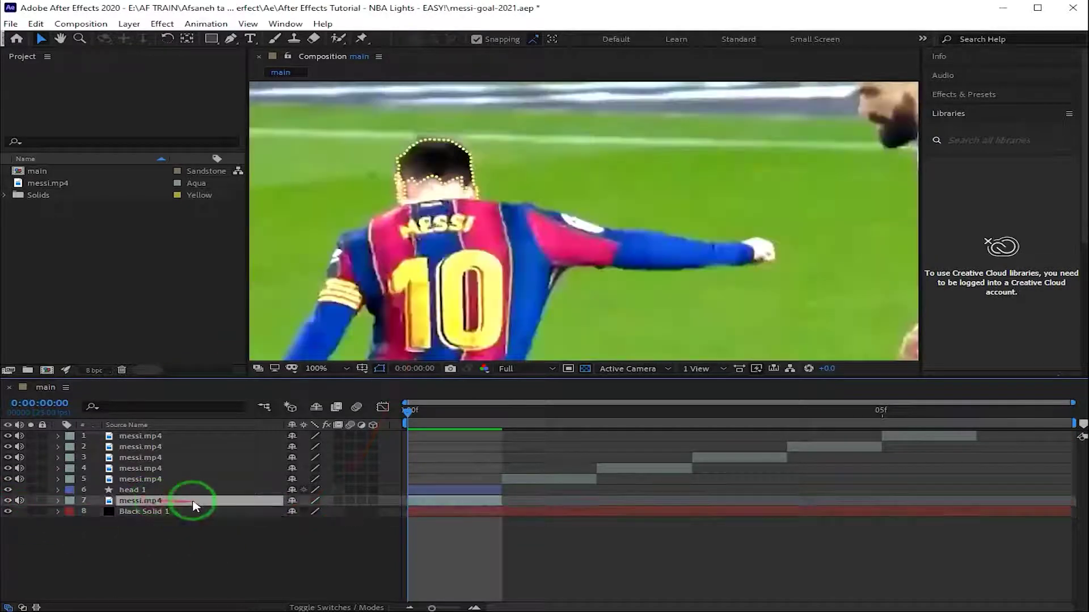
# Duplicate the head 1 layer, place the copy above the second clip, and shift it to the second frame
pyautogui.click(136, 492)
pyautogui.click(35, 24)
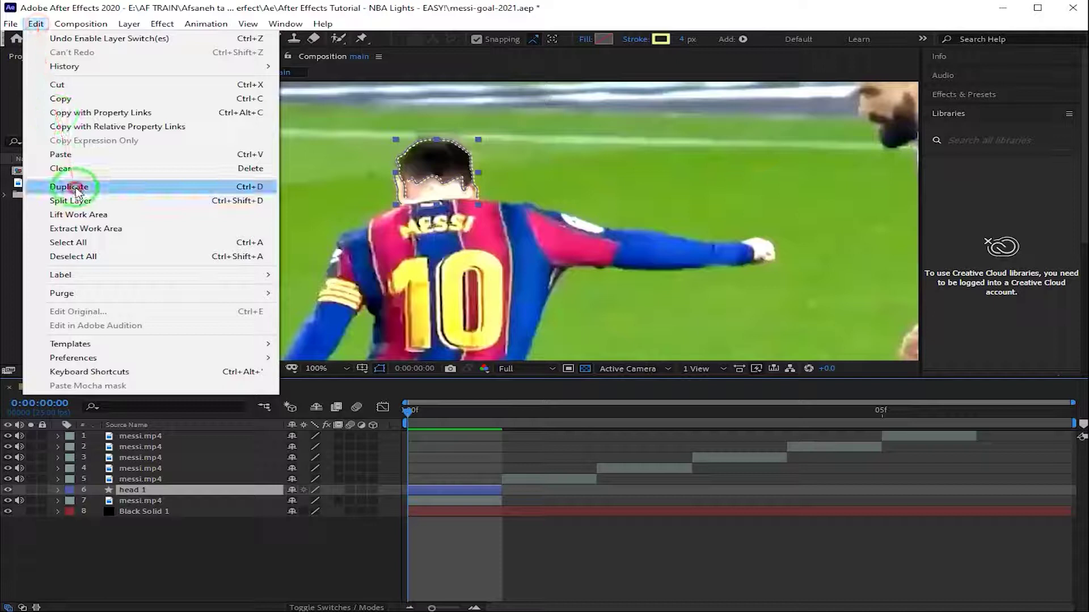
pyautogui.click(68, 185)
pyautogui.moveTo(124, 495); pyautogui.dragTo(134, 479)
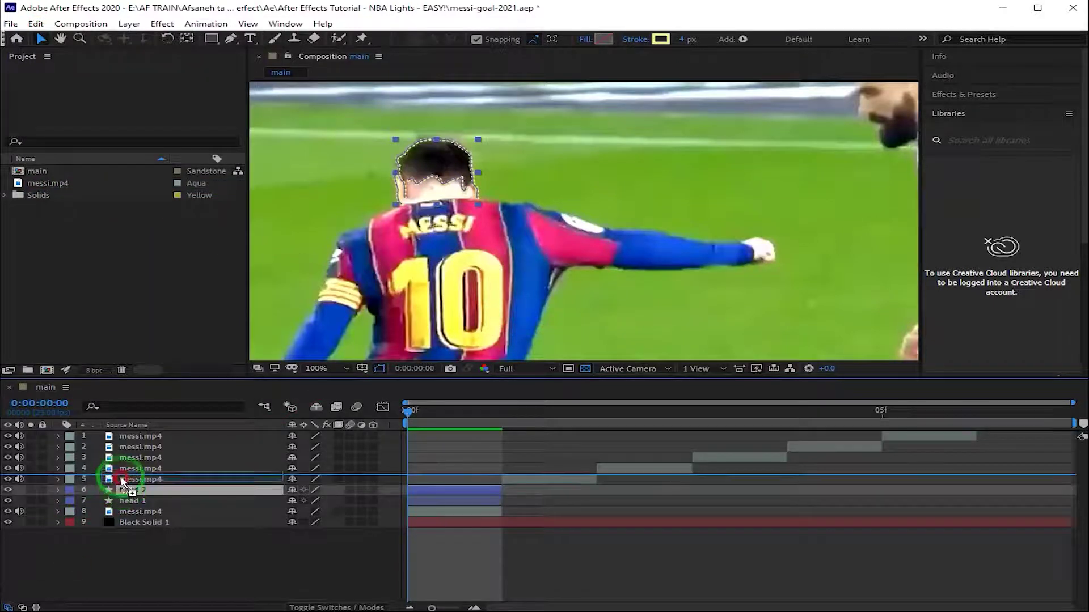
pyautogui.moveTo(438, 480); pyautogui.dragTo(533, 482)
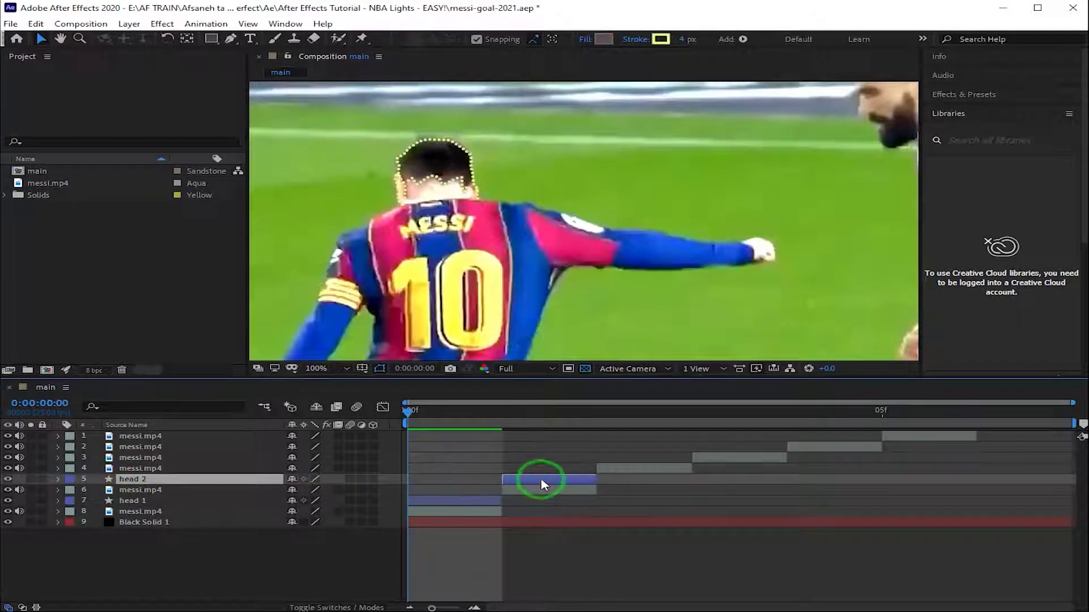
# Go to frame 0:00:00:01 and move the head 2 outline over the player's head
pyautogui.click(539, 414)
pyautogui.click(40, 38)
pyautogui.click(443, 169)
pyautogui.moveTo(442, 168); pyautogui.dragTo(458, 191)
pyautogui.press('h')
pyautogui.scroll(4, 458, 191)
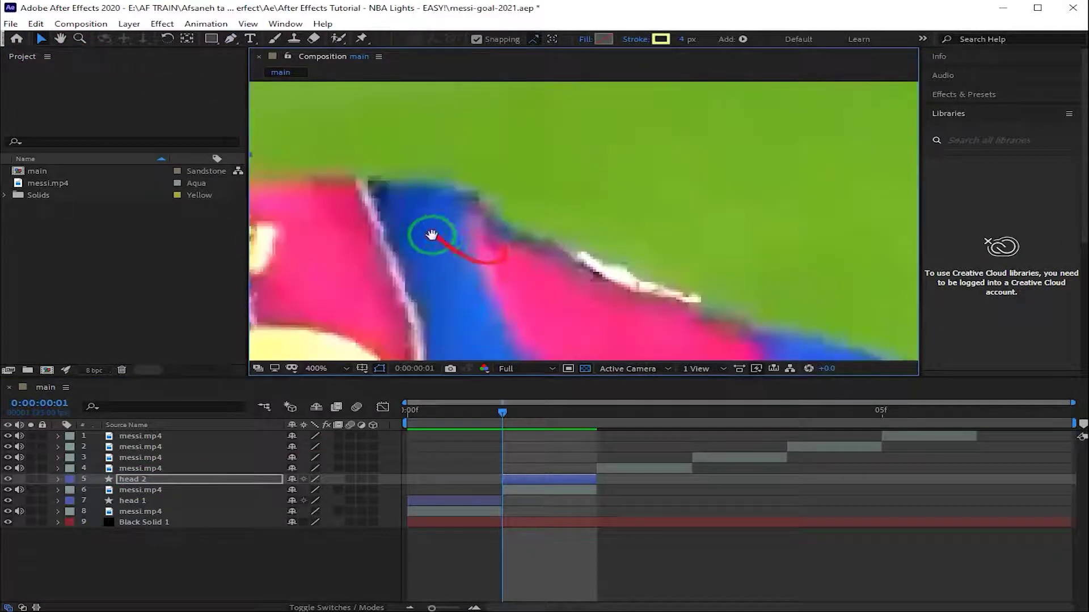
pyautogui.scroll(-1, 432, 243)
pyautogui.moveTo(638, 272); pyautogui.dragTo(639, 245)
pyautogui.press('v')
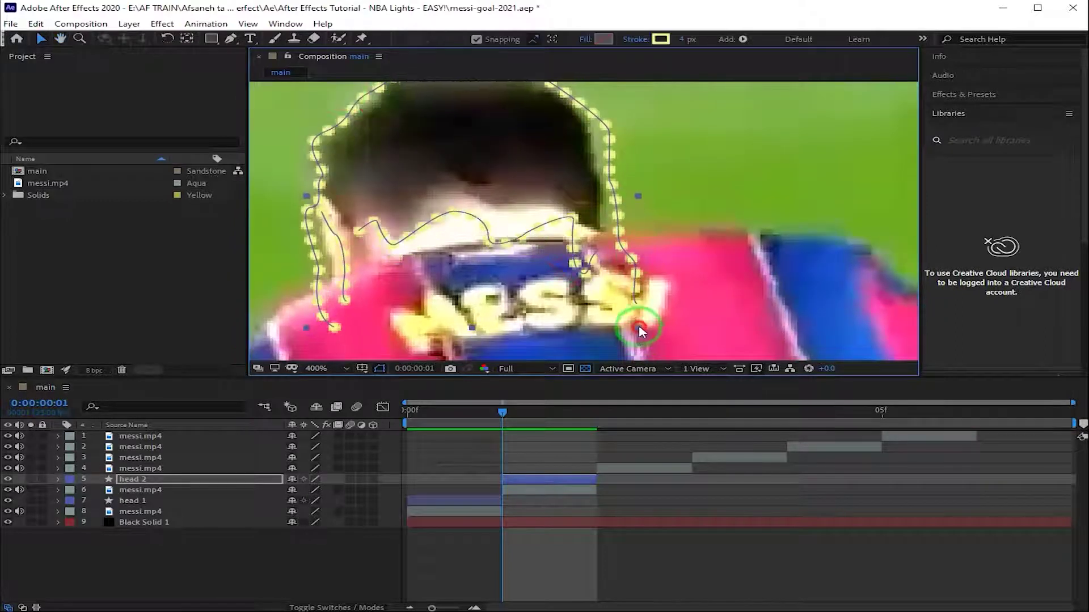
# Delete the surplus vertices at the lower right end of head 2's outer outline so it stops at the collar
pyautogui.click(234, 43)
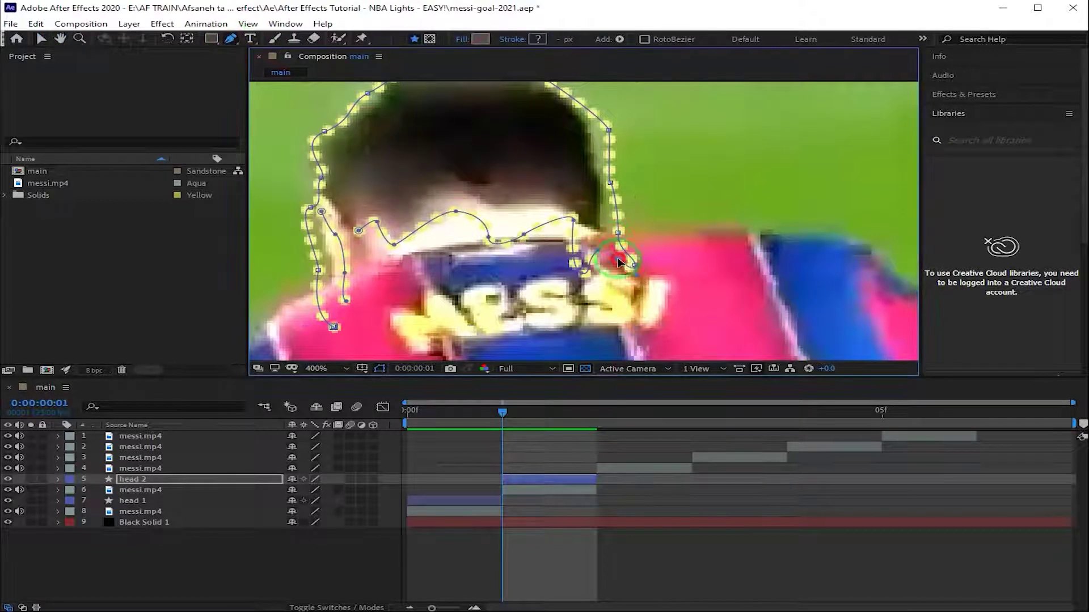
pyautogui.moveTo(231, 41); pyautogui.dragTo(281, 65)
pyautogui.click(636, 304)
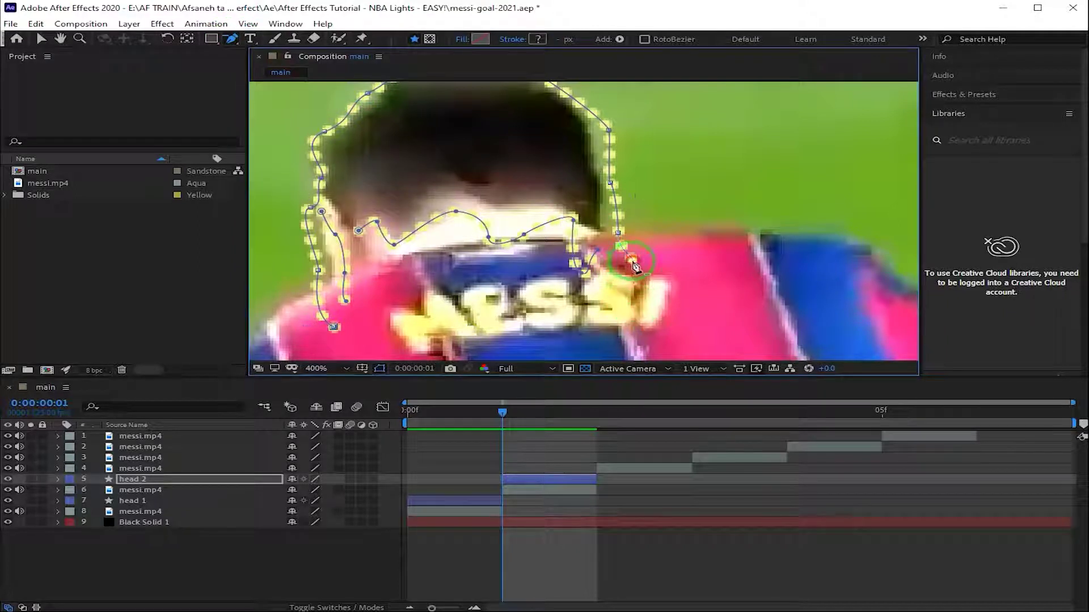
pyautogui.moveTo(231, 42); pyautogui.dragTo(266, 61)
pyautogui.click(595, 227)
# Reshape head 2's outer outline to follow the right side, top and left side of the hair
pyautogui.scroll(3, 595, 227)
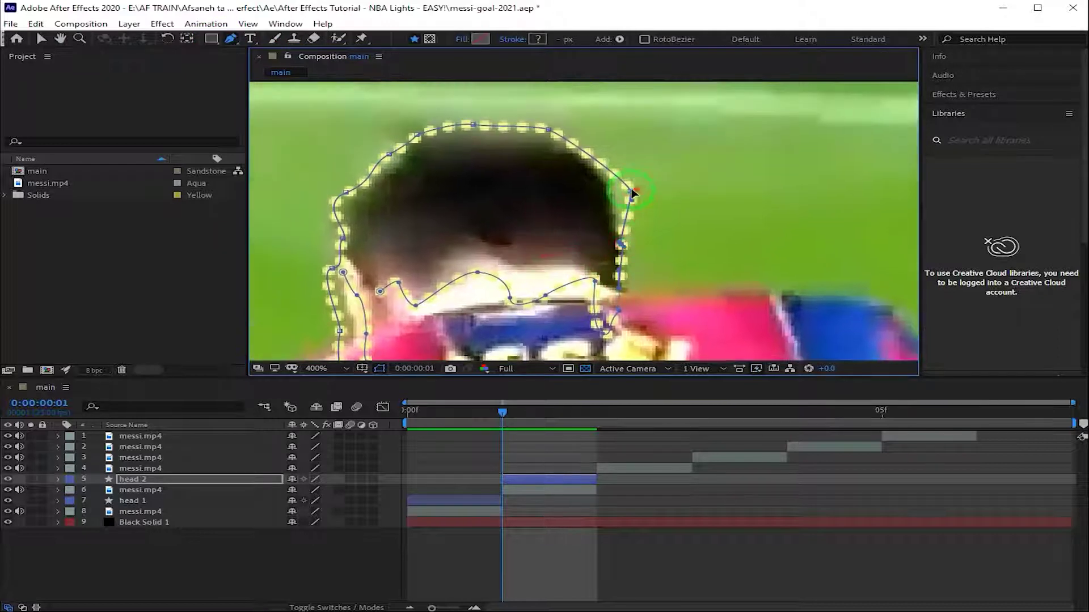
pyautogui.moveTo(548, 130); pyautogui.dragTo(547, 138)
pyautogui.moveTo(473, 124); pyautogui.dragTo(418, 138)
pyautogui.moveTo(346, 193); pyautogui.dragTo(329, 209)
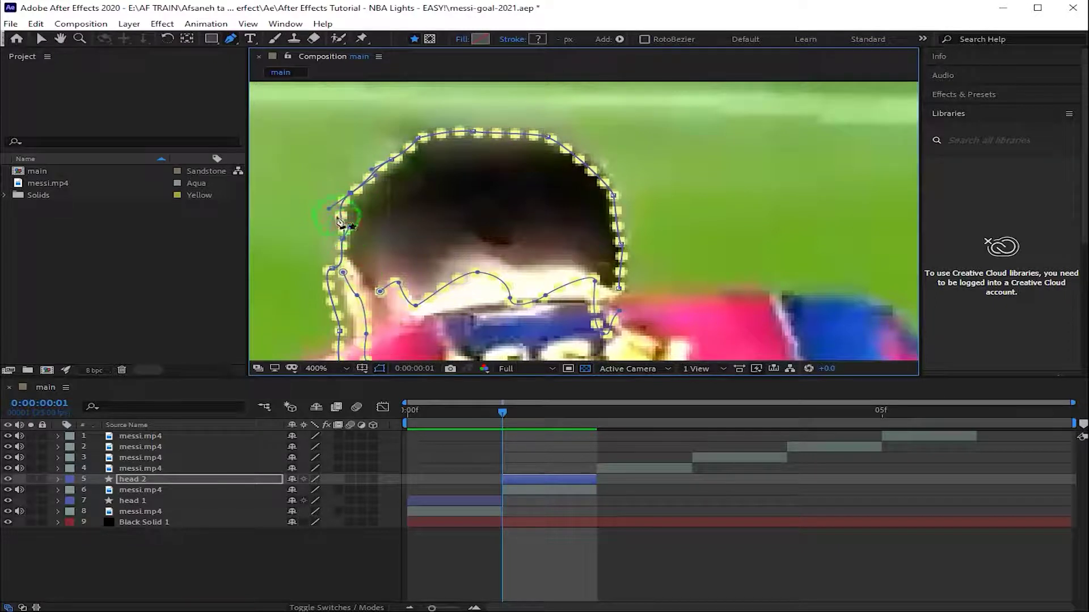
# Shorten head 2's ear outline by removing its extra lower vertices and fit the remaining points around the left ear
pyautogui.scroll(-3, 391, 255)
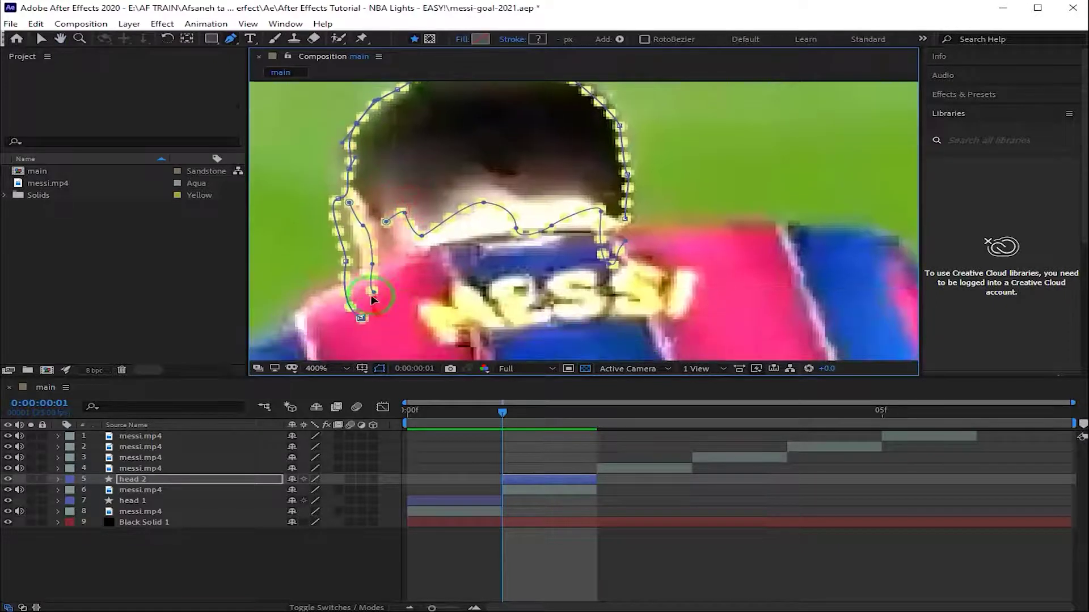
pyautogui.moveTo(230, 38); pyautogui.dragTo(261, 68)
pyautogui.click(373, 265)
pyautogui.hotkey('ctrl', 'z')
pyautogui.click(344, 261)
pyautogui.moveTo(334, 197); pyautogui.dragTo(340, 199)
pyautogui.moveTo(345, 261); pyautogui.dragTo(360, 268)
pyautogui.moveTo(328, 205); pyautogui.dragTo(429, 228)
pyautogui.click(372, 263)
# Move the middle and right vertices of head 2's lower path up to the hairline
pyautogui.moveTo(480, 206); pyautogui.dragTo(523, 201)
pyautogui.click(535, 220)
pyautogui.moveTo(601, 210); pyautogui.dragTo(597, 204)
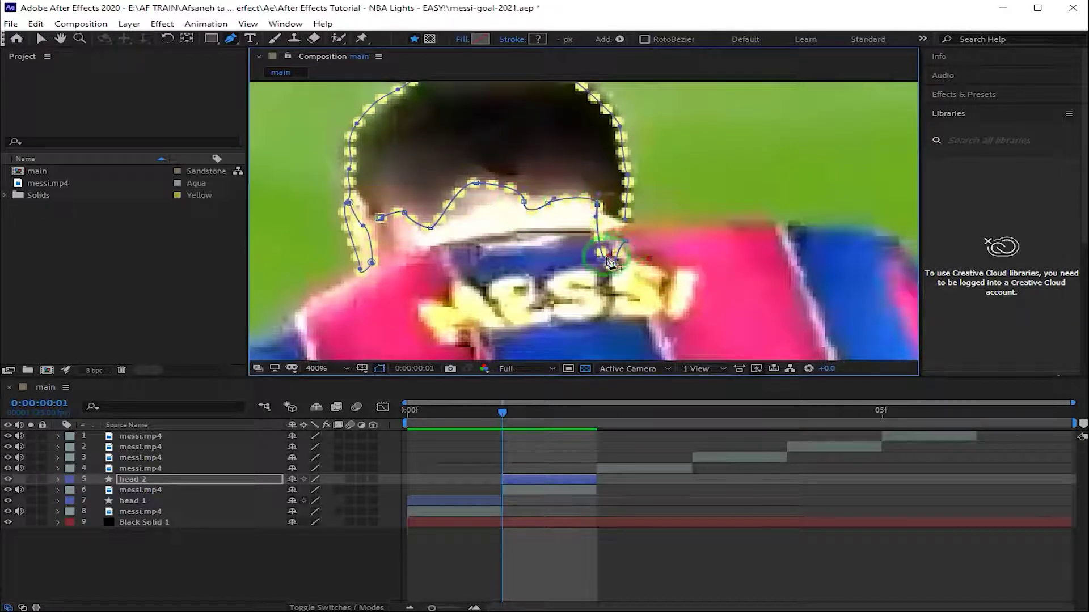
# Delete the extra vertices at the right end of head 2's hairline and bring its end to the outer outline
pyautogui.moveTo(230, 38); pyautogui.dragTo(287, 58)
pyautogui.click(286, 69)
pyautogui.click(600, 249)
pyautogui.click(609, 264)
pyautogui.click(612, 241)
pyautogui.click(604, 219)
pyautogui.moveTo(605, 213); pyautogui.dragTo(628, 221)
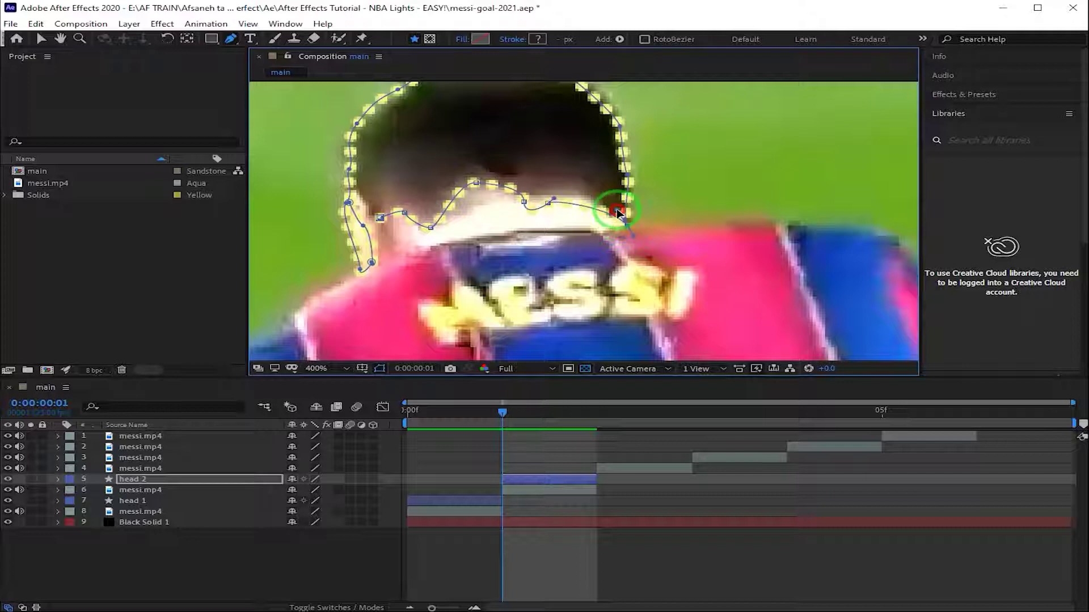
pyautogui.moveTo(554, 199); pyautogui.dragTo(559, 192)
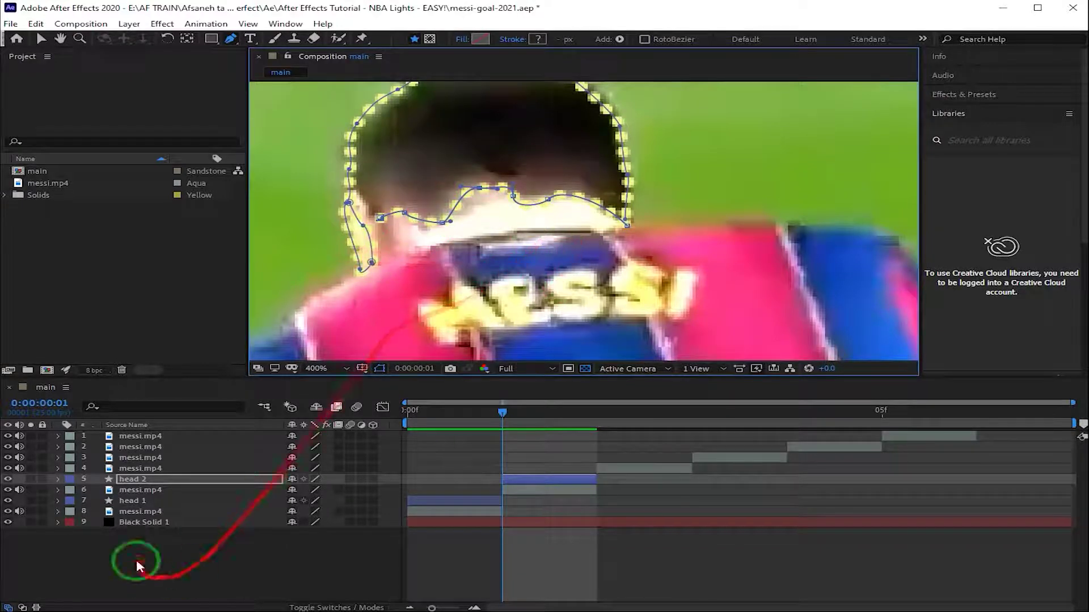
# Duplicate the head 2 layer, place the copy above the third clip, and shift it to the third frame
pyautogui.click(121, 478)
pyautogui.click(35, 26)
pyautogui.click(88, 200)
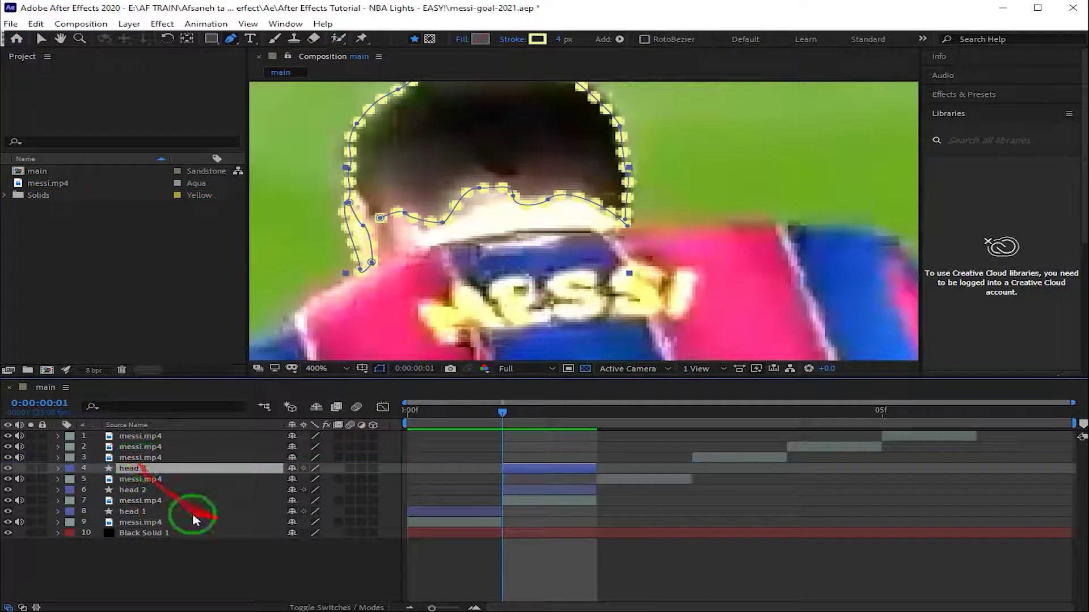
pyautogui.moveTo(520, 474); pyautogui.dragTo(631, 473)
# Go to frame 0:00:00:02 and move the head 3 outline over the player's head
pyautogui.click(632, 404)
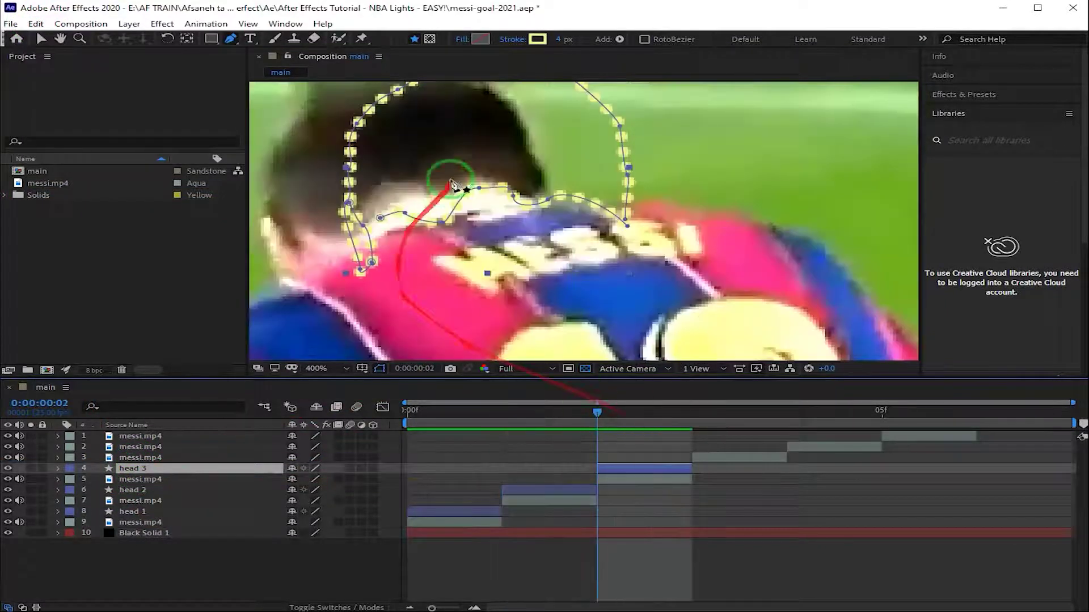
pyautogui.click(41, 38)
pyautogui.click(470, 220)
pyautogui.moveTo(470, 220); pyautogui.dragTo(450, 220)
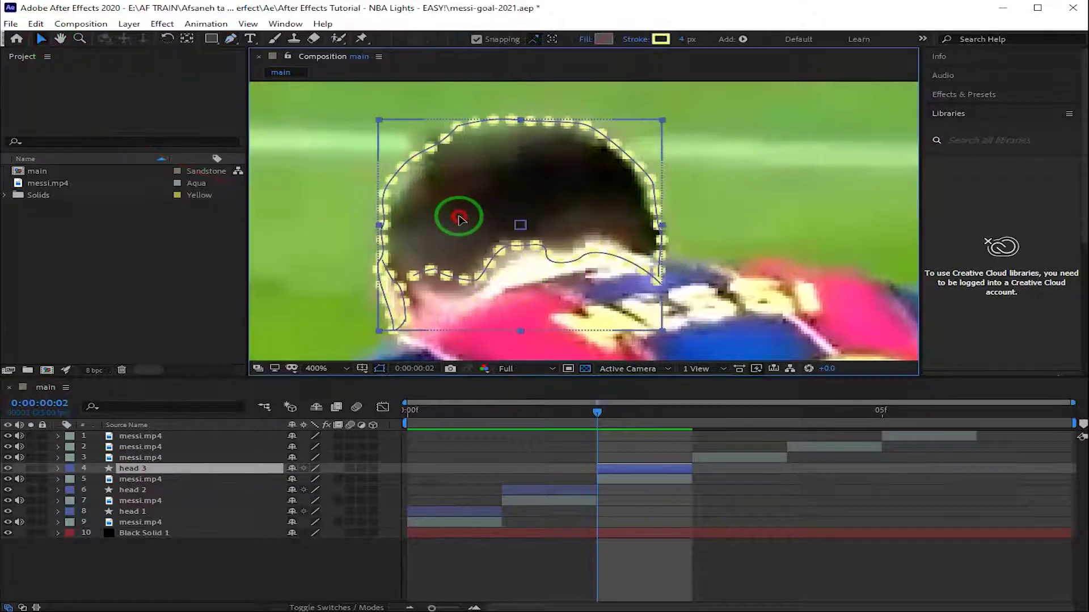
# Reshape head 3's lower path to follow the hairline above the collar and behind the left ear
pyautogui.click(230, 38)
pyautogui.moveTo(659, 277); pyautogui.dragTo(663, 291)
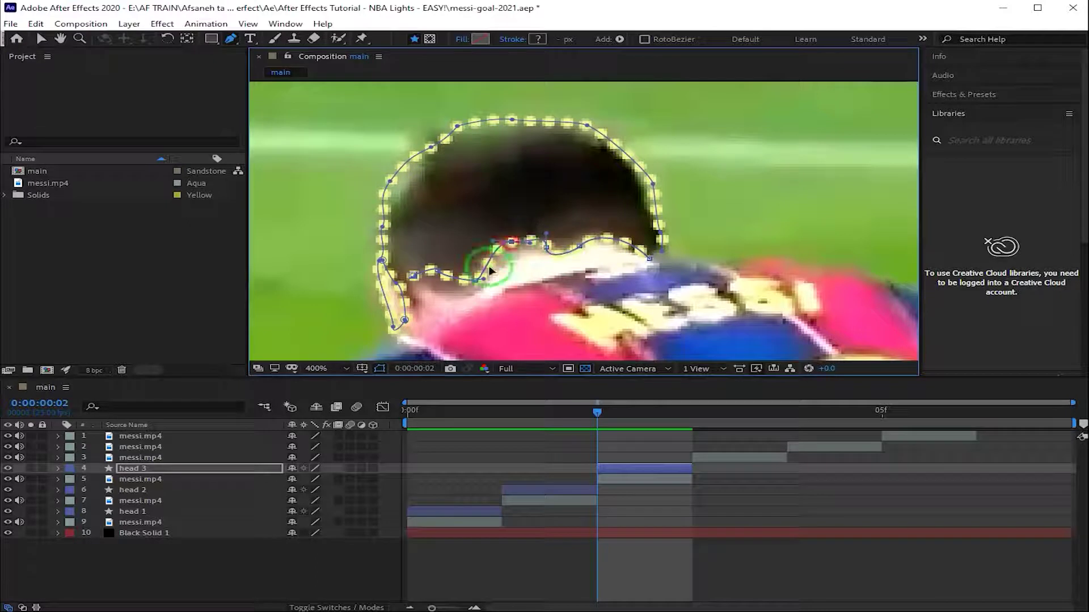
pyautogui.moveTo(436, 277); pyautogui.dragTo(454, 301)
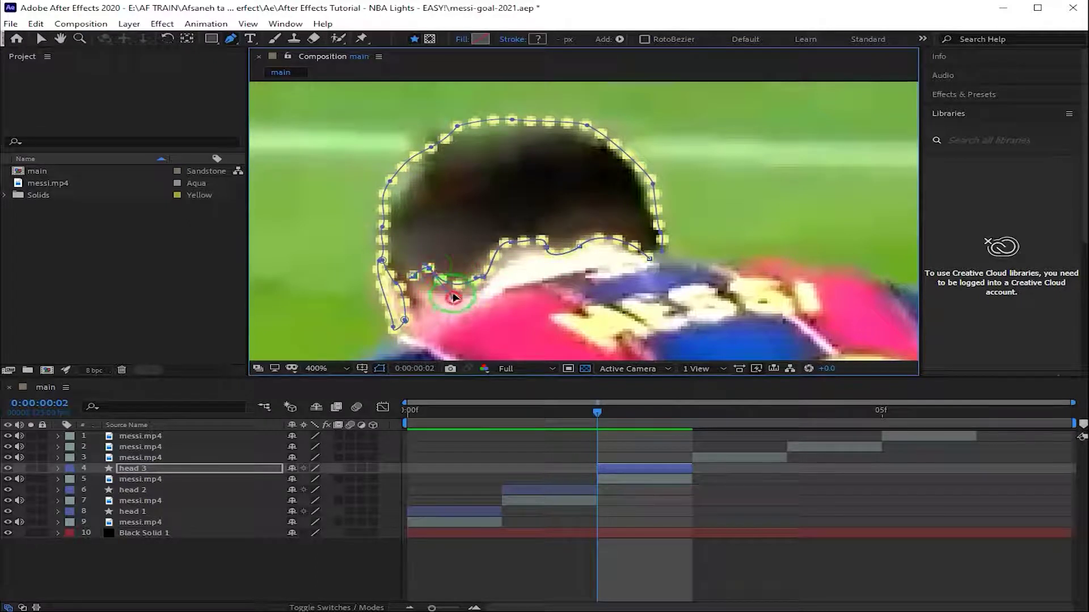
pyautogui.moveTo(388, 293); pyautogui.dragTo(487, 320)
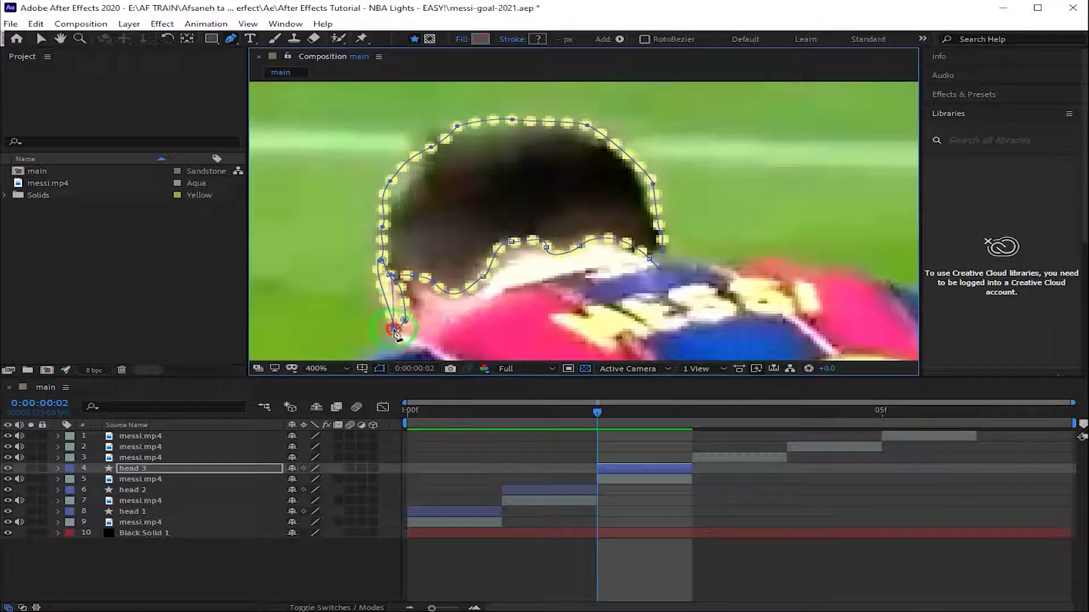
pyautogui.moveTo(503, 244); pyautogui.dragTo(441, 211)
pyautogui.moveTo(395, 182); pyautogui.dragTo(397, 187)
pyautogui.click(431, 298)
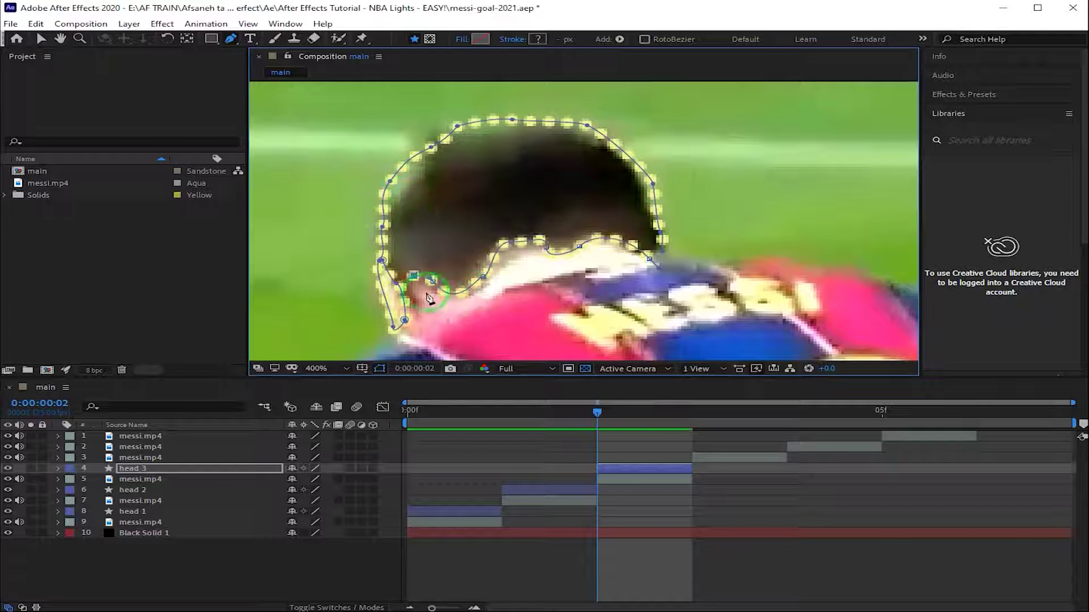
# Fit head 3's outer outline closely around the hair and adjust the left ear outline
pyautogui.click(392, 182)
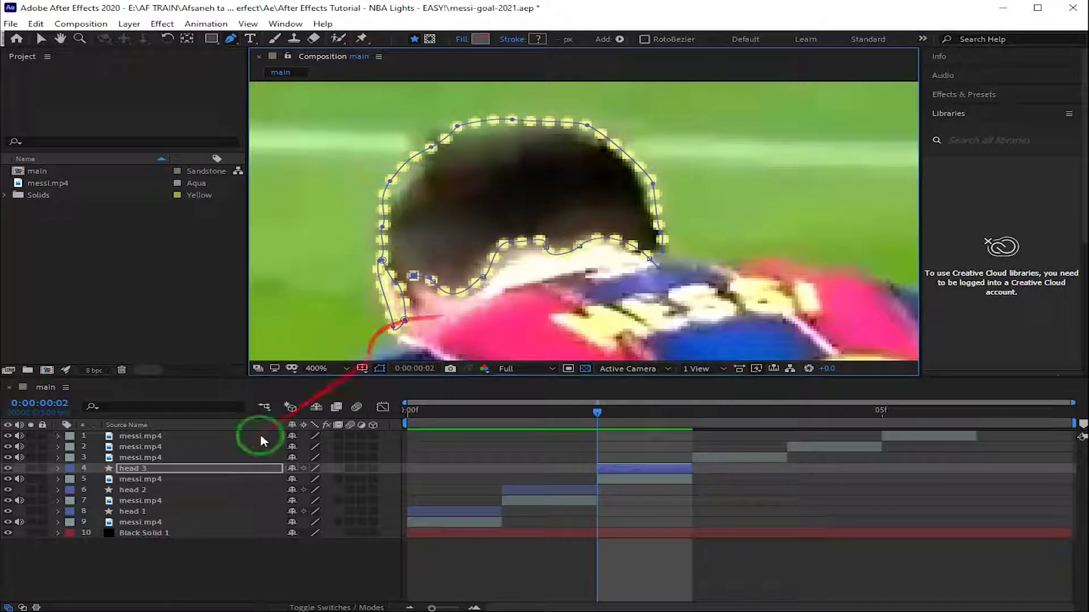
pyautogui.click(397, 185)
pyautogui.moveTo(440, 149)
pyautogui.mouseDown()
pyautogui.moveTo(533, 128)
pyautogui.moveTo(651, 186)
pyautogui.mouseUp()
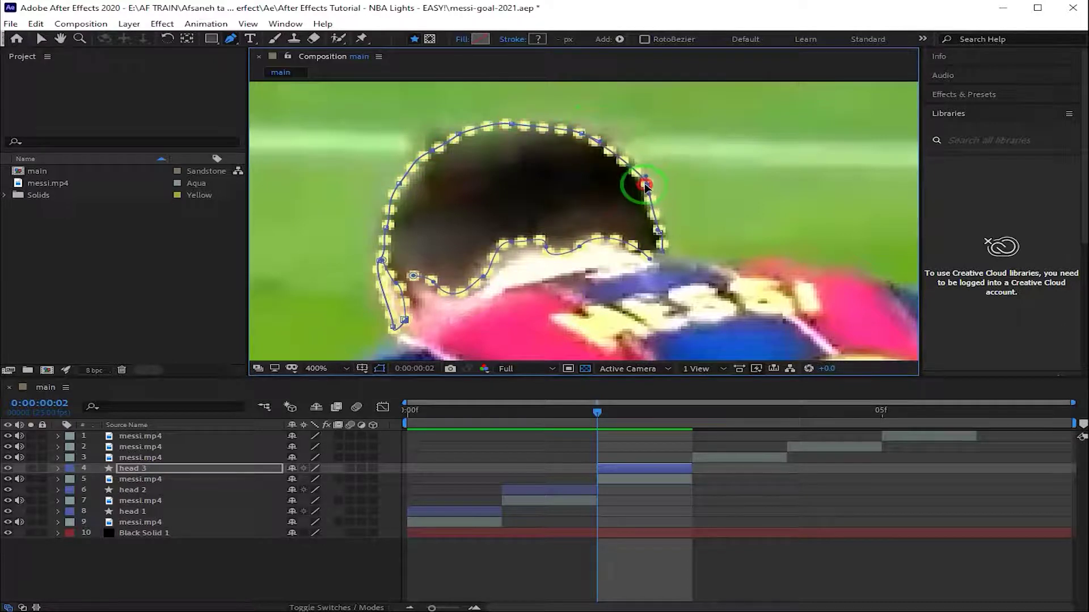
pyautogui.moveTo(378, 262); pyautogui.dragTo(403, 335)
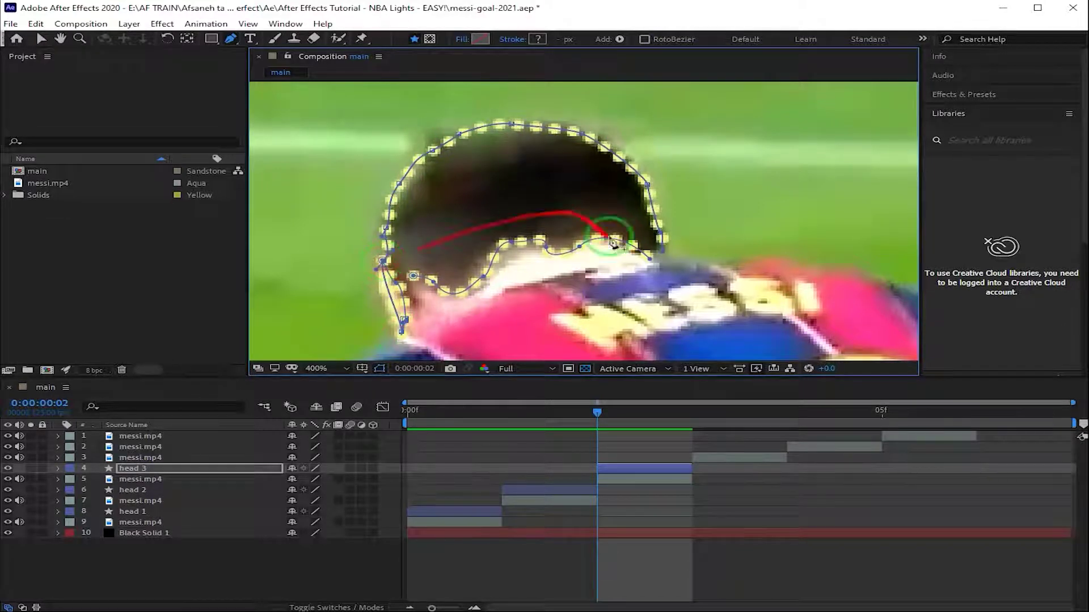
# Duplicate the head 3 layer, place the copy above the fourth clip, and shift it to the fourth frame
pyautogui.click(36, 23)
pyautogui.click(92, 189)
pyautogui.moveTo(148, 482); pyautogui.dragTo(139, 458)
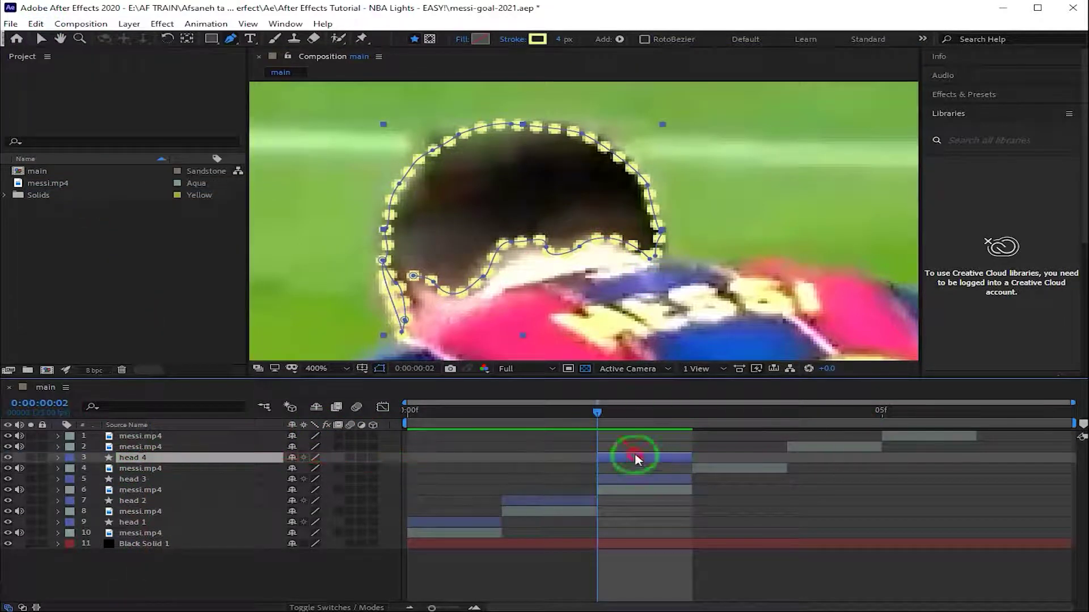
pyautogui.moveTo(637, 460); pyautogui.dragTo(732, 460)
# Go to frame 0:00:00:03 and move the head 4 outline over the player's head
pyautogui.click(705, 409)
pyautogui.click(41, 38)
pyautogui.moveTo(683, 262); pyautogui.dragTo(417, 172)
# Reshape head 4's lower path with the Pen tool to follow the hairline above the neck
pyautogui.click(230, 38)
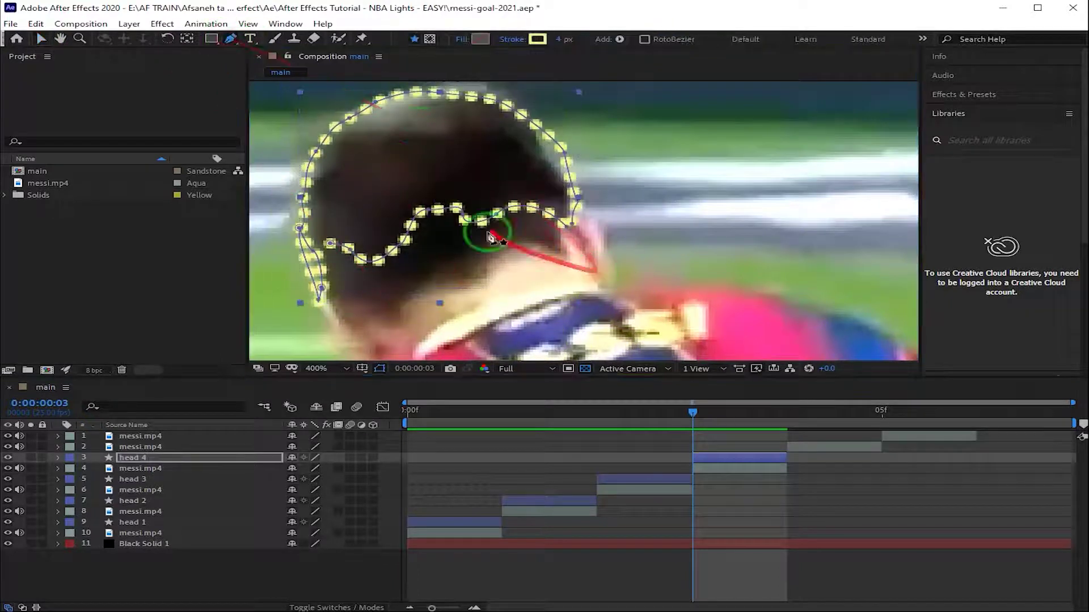
pyautogui.click(563, 232)
pyautogui.moveTo(500, 215); pyautogui.dragTo(326, 296)
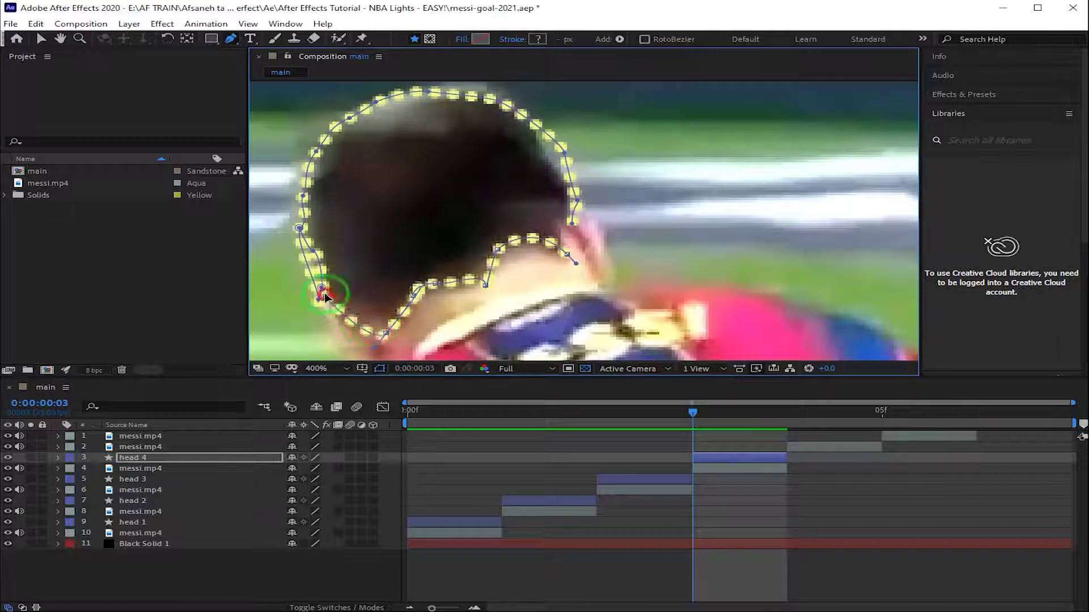
pyautogui.moveTo(379, 334); pyautogui.dragTo(411, 309)
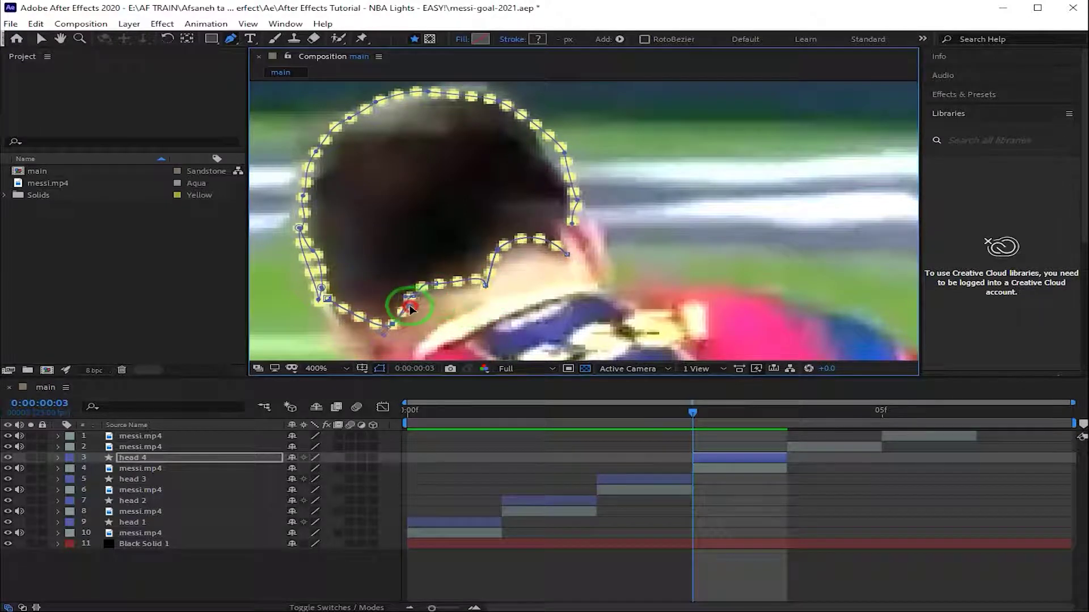
pyautogui.moveTo(328, 301); pyautogui.dragTo(383, 335)
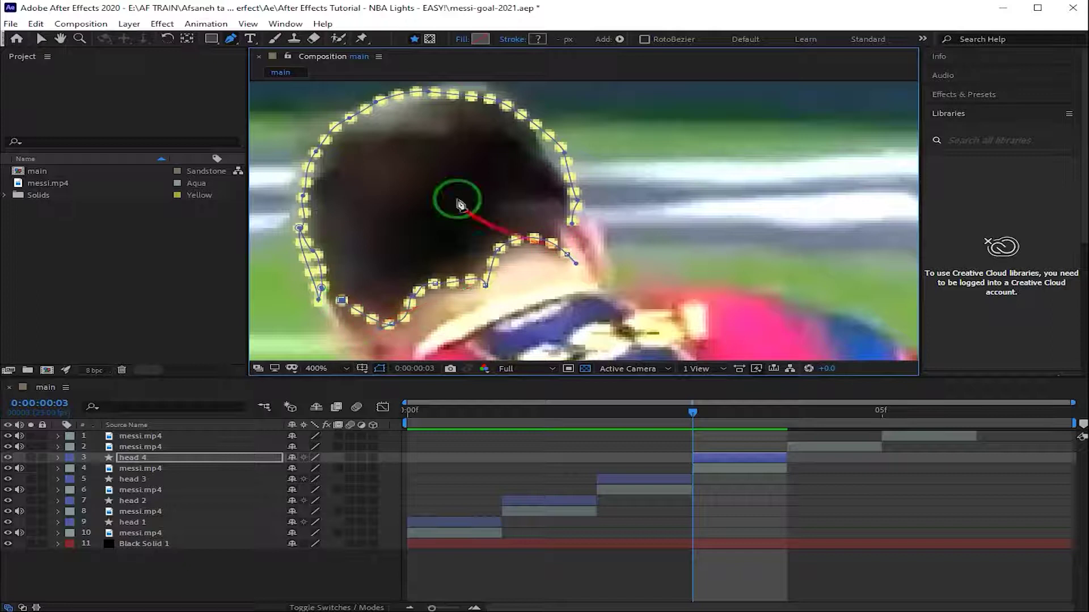
# Extend head 4's outer path down around the right ear
pyautogui.click(146, 457)
pyautogui.click(236, 37)
pyautogui.click(300, 257)
pyautogui.click(307, 253)
pyautogui.click(233, 38)
pyautogui.click(573, 204)
pyautogui.click(572, 228)
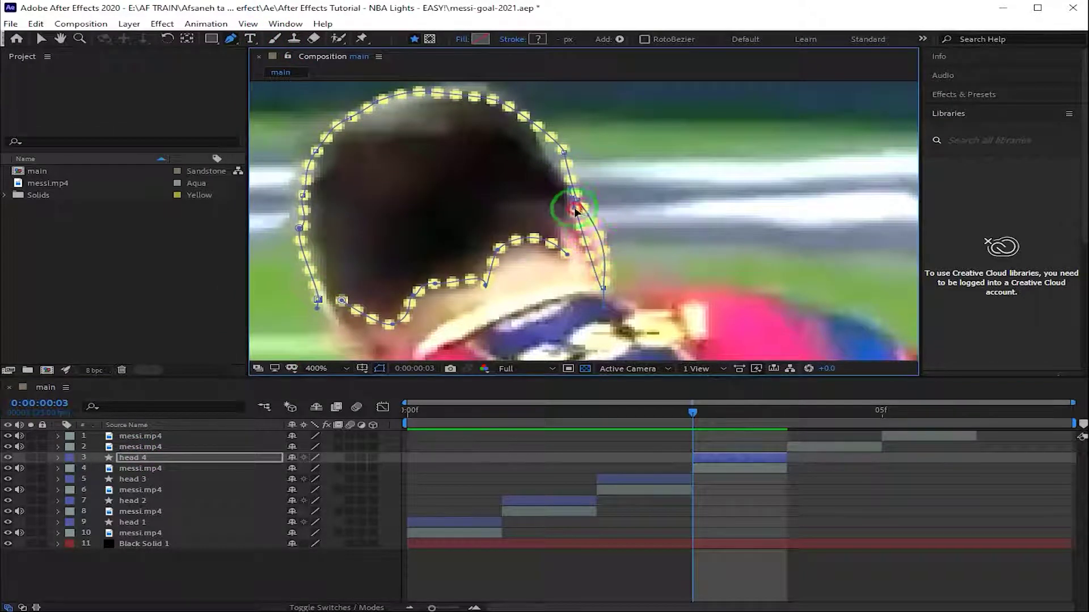
# Fit head 4's outer outline closely to the top of the hair and adjust the left ear outline
pyautogui.moveTo(561, 167)
pyautogui.mouseDown()
pyautogui.moveTo(498, 107)
pyautogui.moveTo(370, 105)
pyautogui.moveTo(437, 98)
pyautogui.mouseUp()
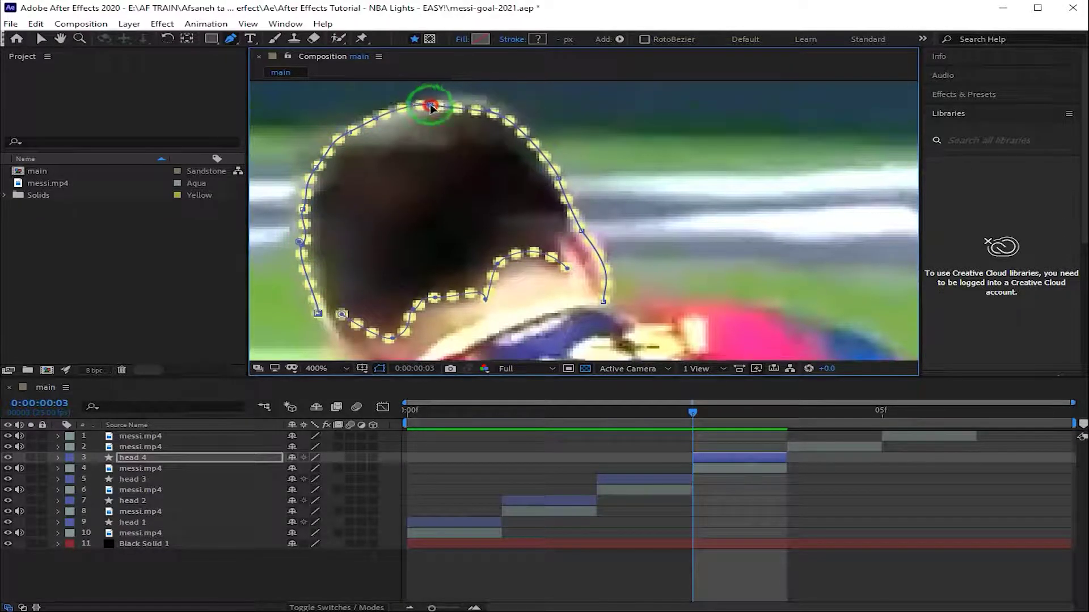
pyautogui.moveTo(318, 311); pyautogui.dragTo(360, 238)
pyautogui.click(382, 279)
pyautogui.moveTo(381, 279); pyautogui.dragTo(398, 307)
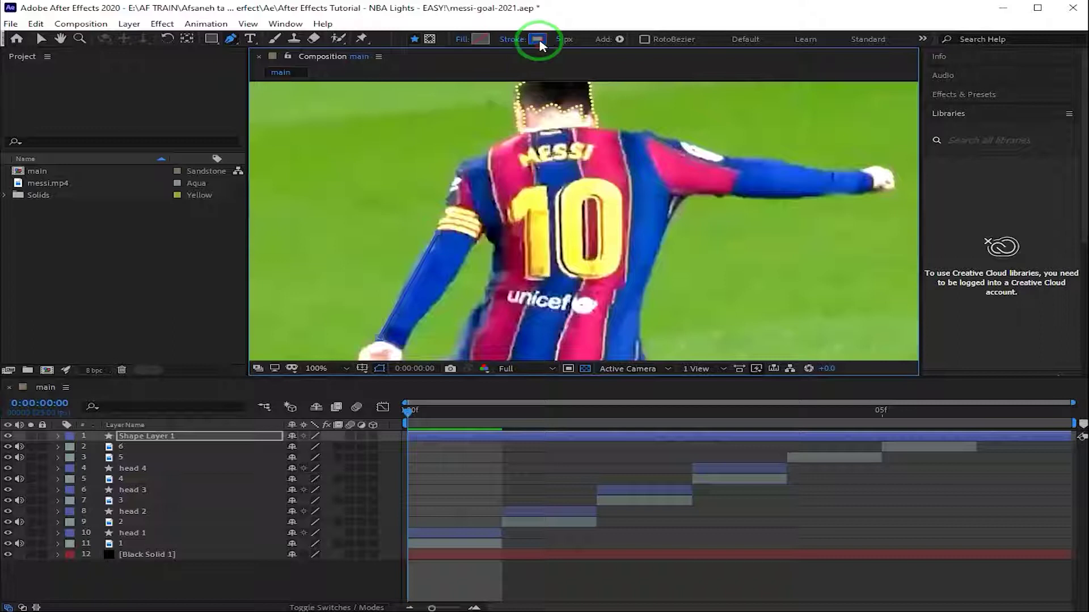
# Set the new forearm outline's stroke color to the sleeve blue and rename its shape layer blouse
pyautogui.click(538, 39)
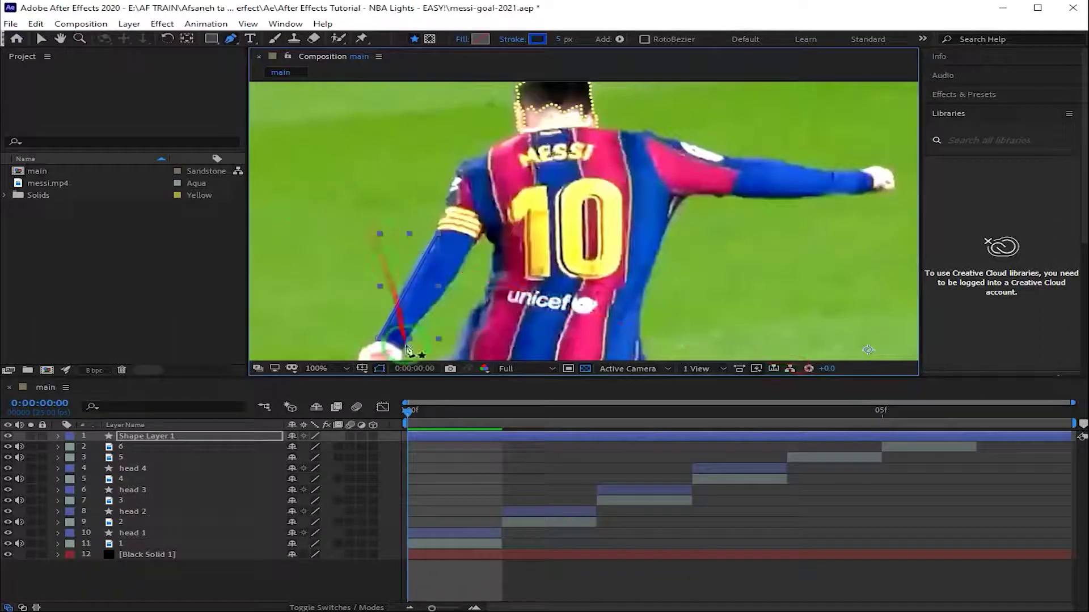
pyautogui.write('bu')
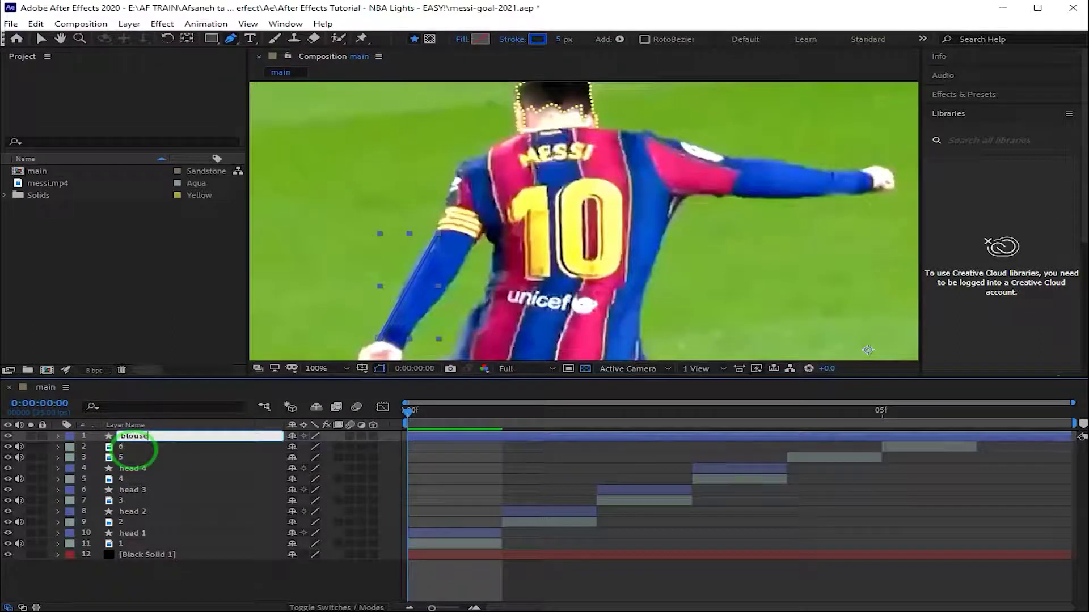
pyautogui.write('ouse')
# Trace the inner edge of the left forearm sleeve as a second path in the blouse layer
pyautogui.click(417, 261)
pyautogui.click(58, 437)
pyautogui.click(128, 458)
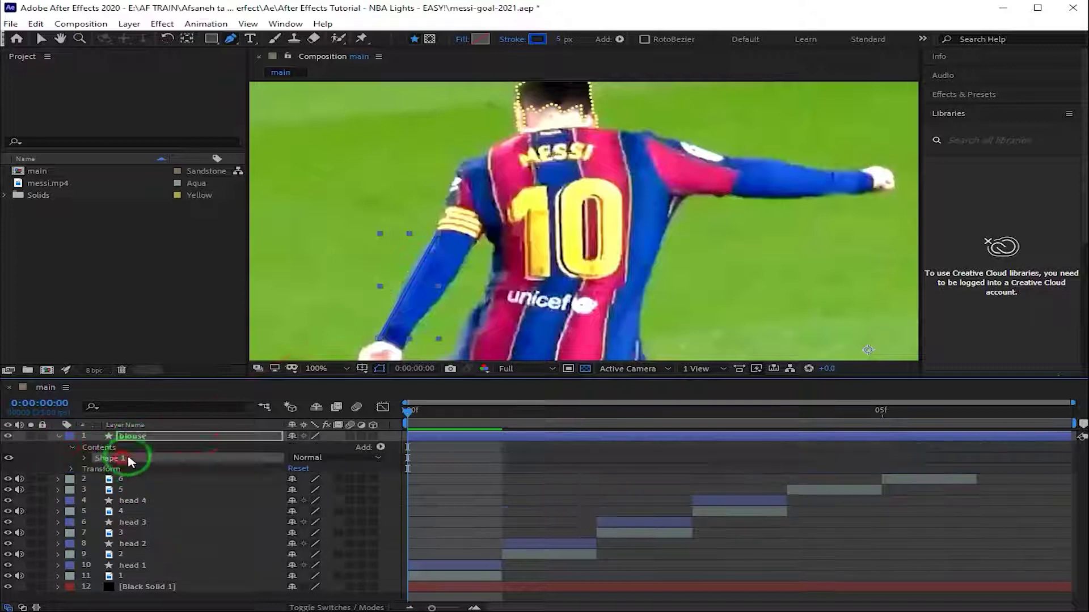
pyautogui.click(231, 38)
pyautogui.click(439, 305)
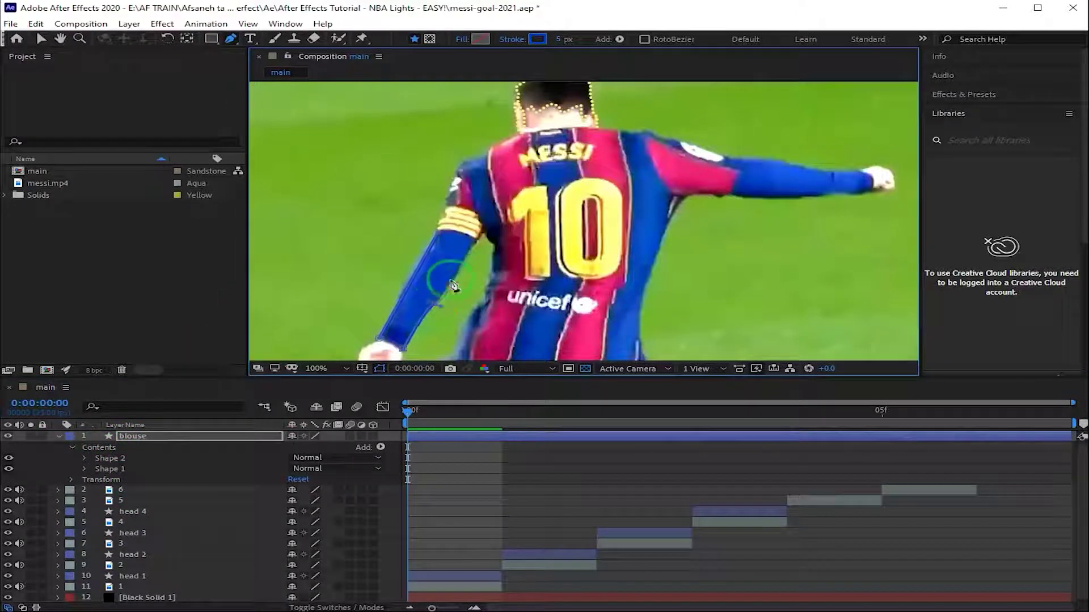
pyautogui.scroll(2, 470, 292)
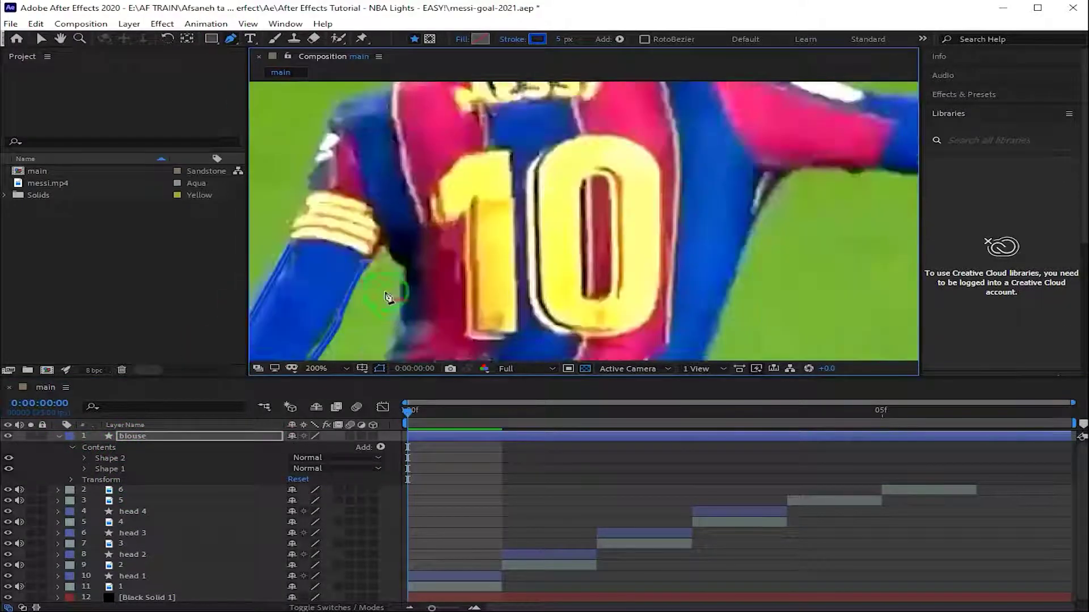
pyautogui.scroll(-2, 462, 324)
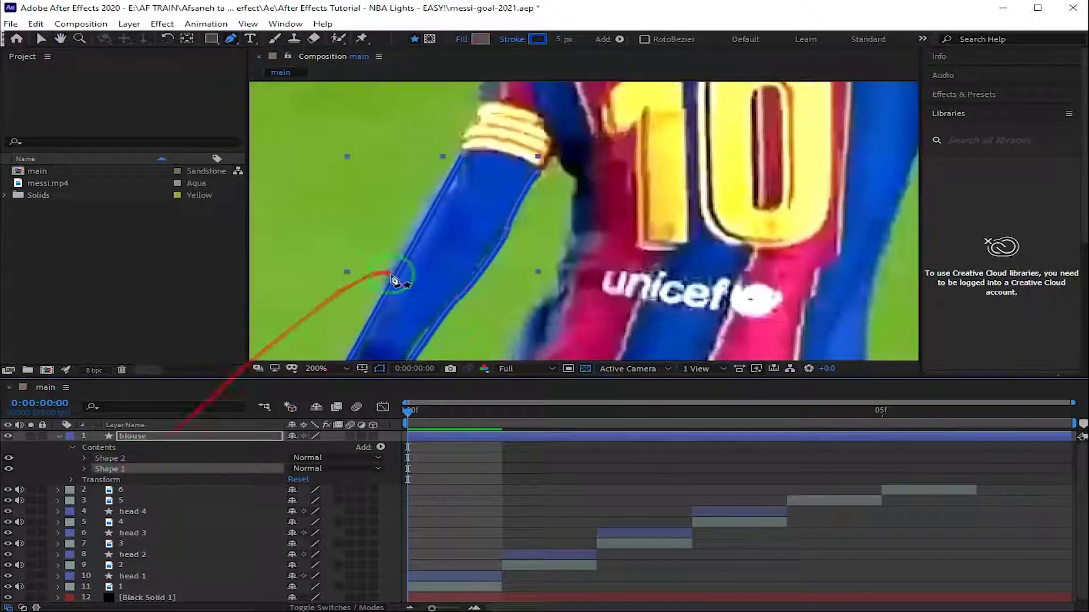
pyautogui.scroll(-3, 390, 261)
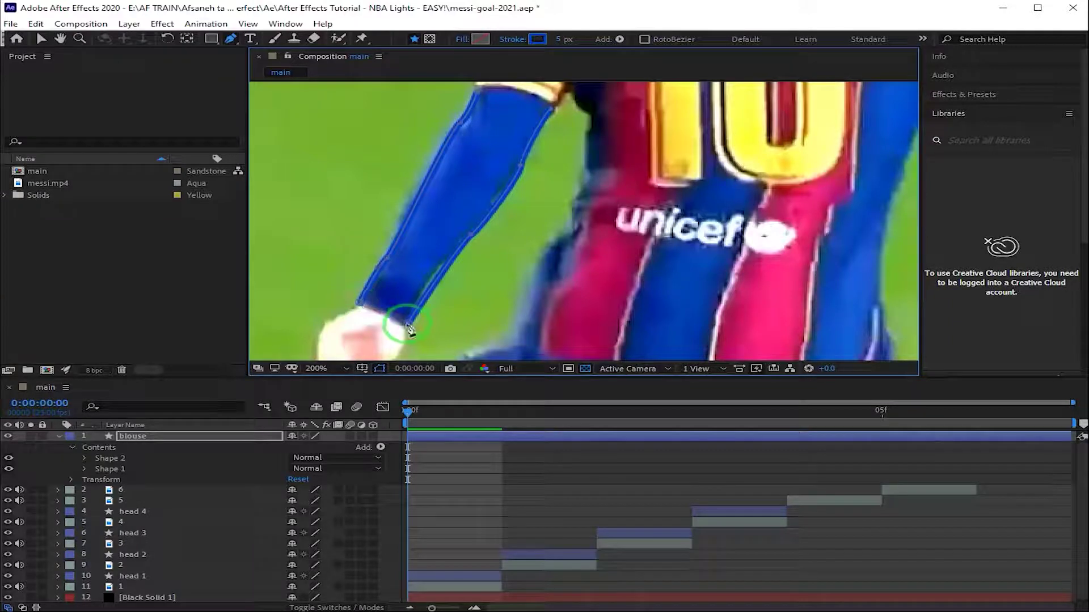
# Add a shared Stroke to the blouse layer's contents and color it blue
pyautogui.click(364, 469)
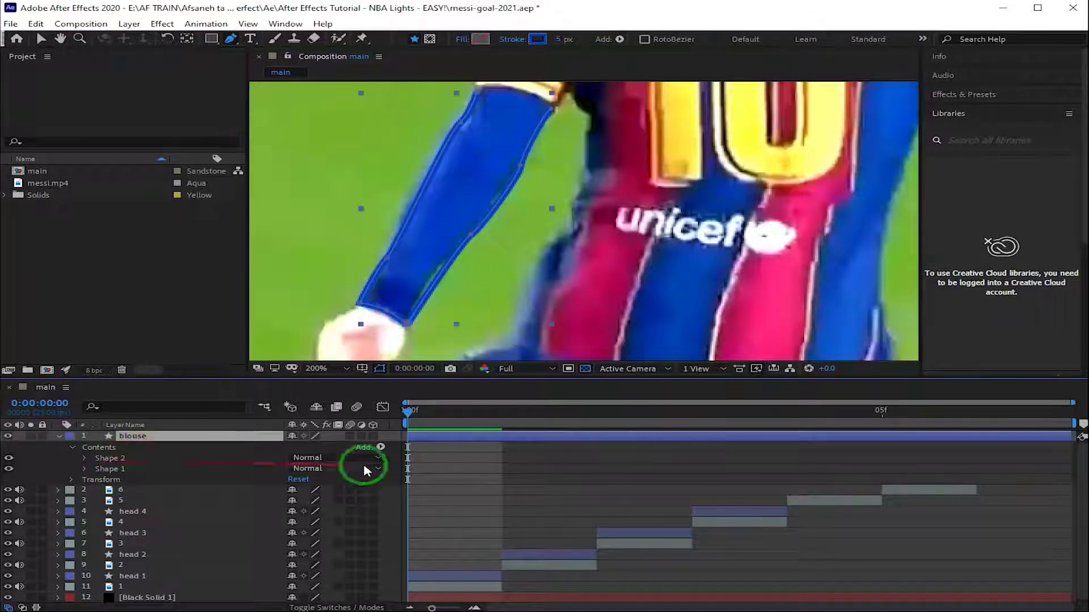
pyautogui.click(381, 448)
pyautogui.click(156, 459)
pyautogui.click(296, 501)
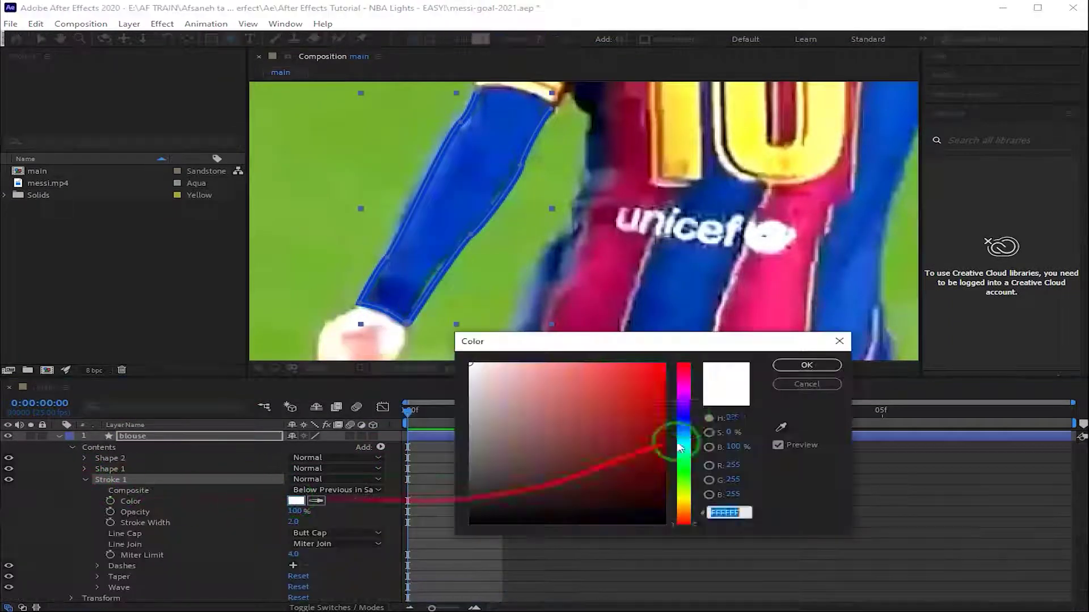
pyautogui.click(819, 367)
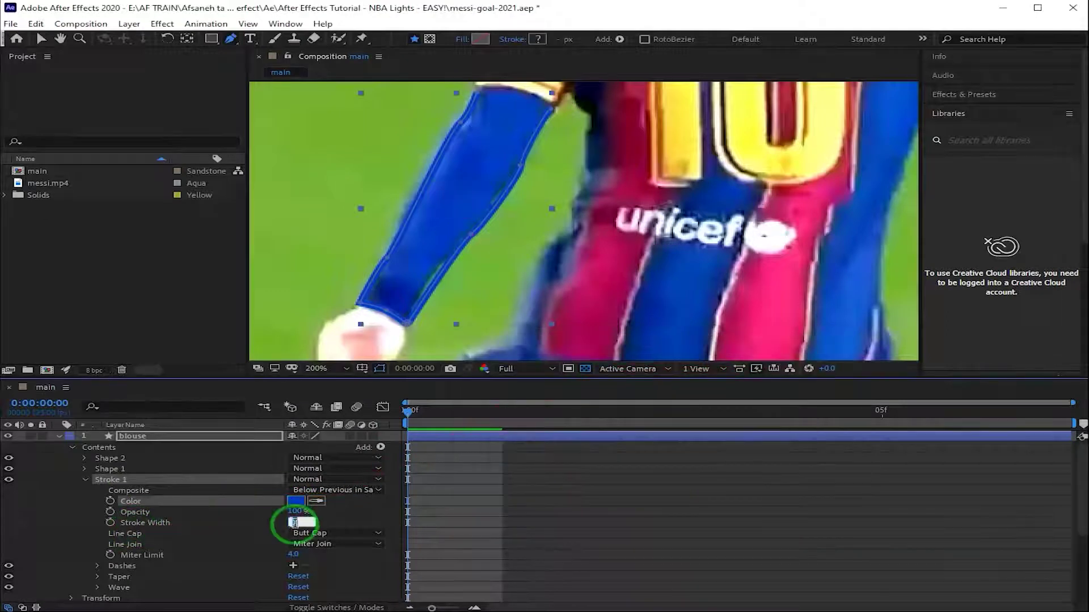
# Set the shared stroke to width 4, Round Cap, Dash 0 and Gap 6, and remove the forearm shapes' own solid strokes
pyautogui.write('4')
pyautogui.click(97, 565)
pyautogui.click(293, 565)
pyautogui.click(293, 566)
pyautogui.scroll(-1, 314, 593)
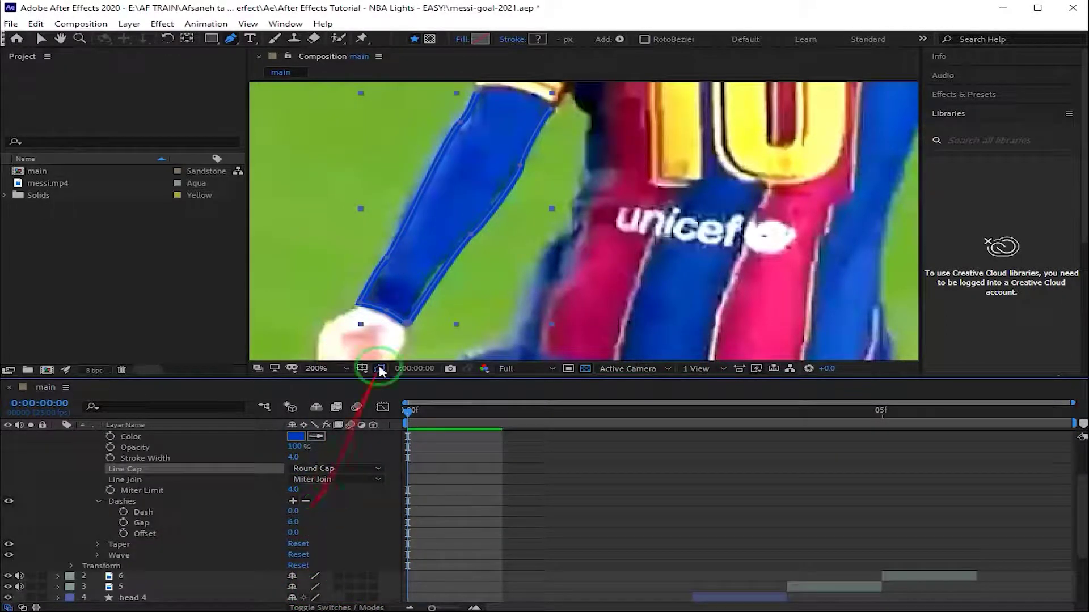
pyautogui.scroll(1, 170, 499)
pyautogui.click(81, 469)
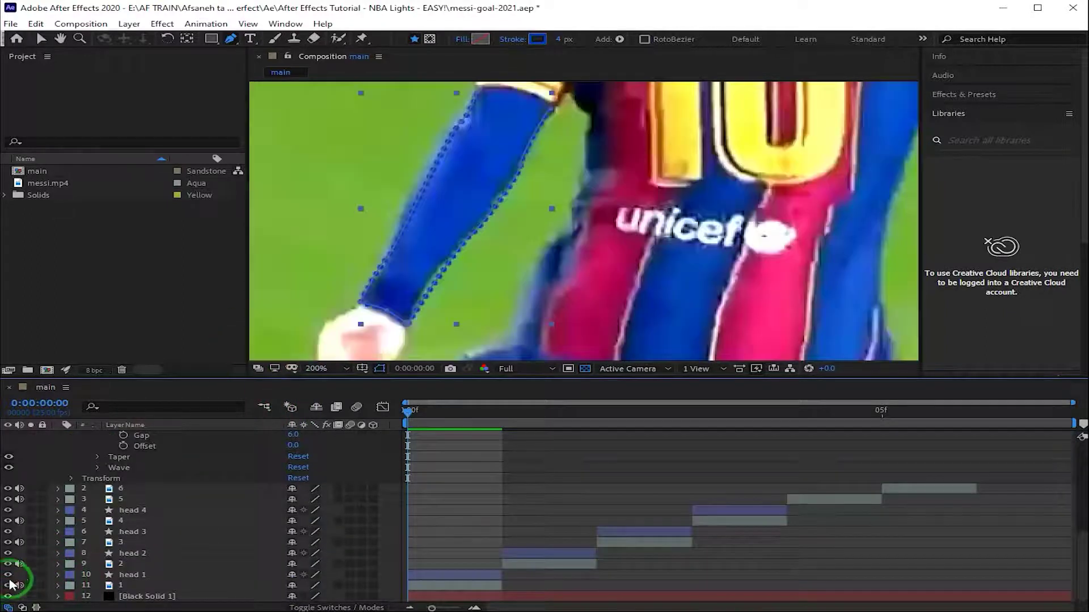
# Extend the left forearm path along the lower edge of the yellow armband
pyautogui.press('h')
pyautogui.moveTo(579, 293); pyautogui.dragTo(488, 338)
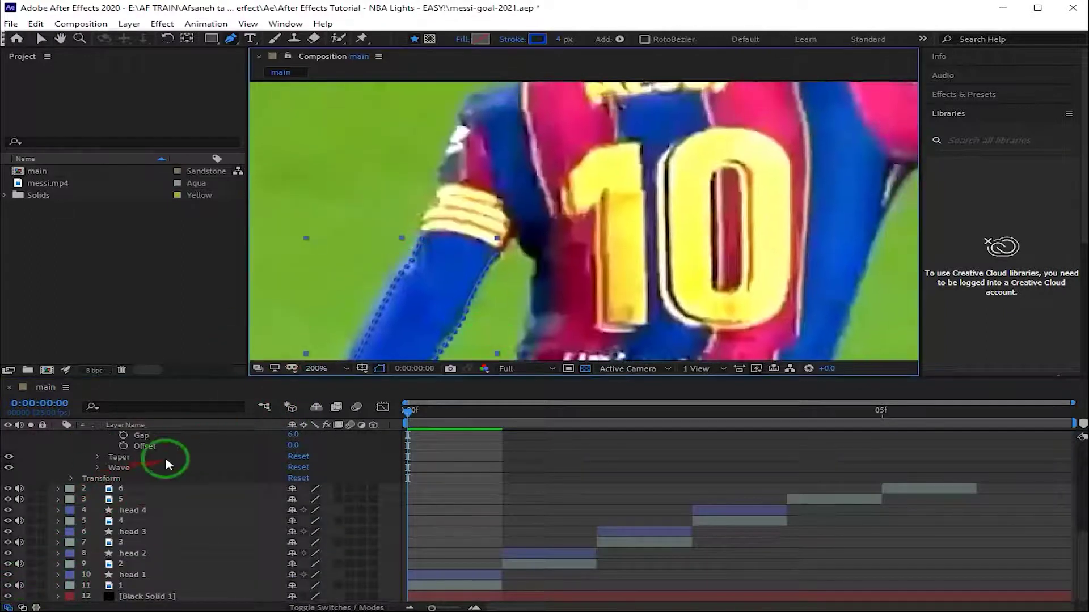
pyautogui.click(116, 512)
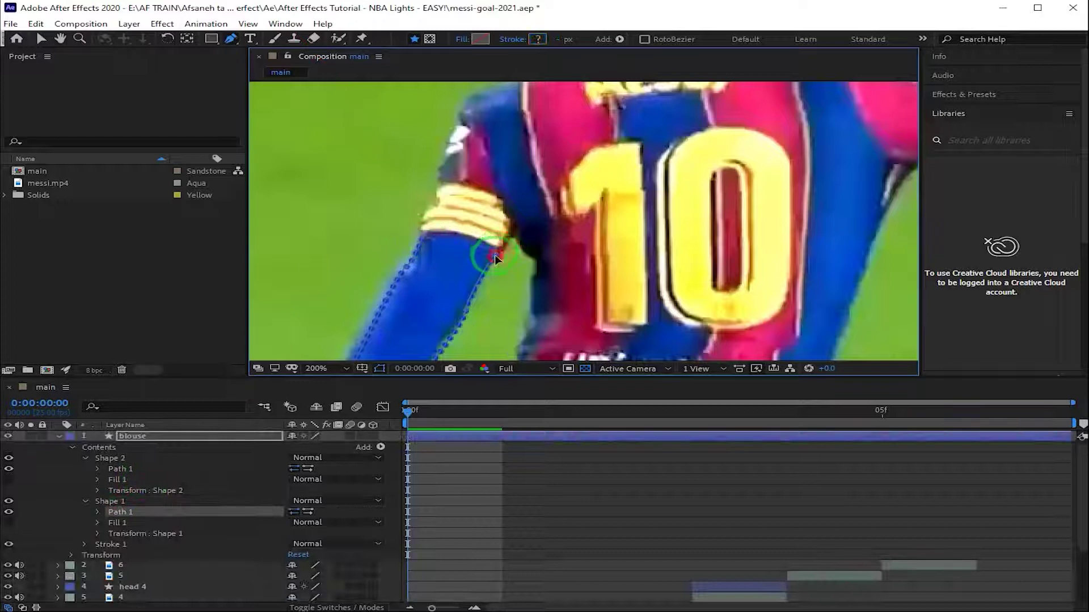
pyautogui.click(478, 280)
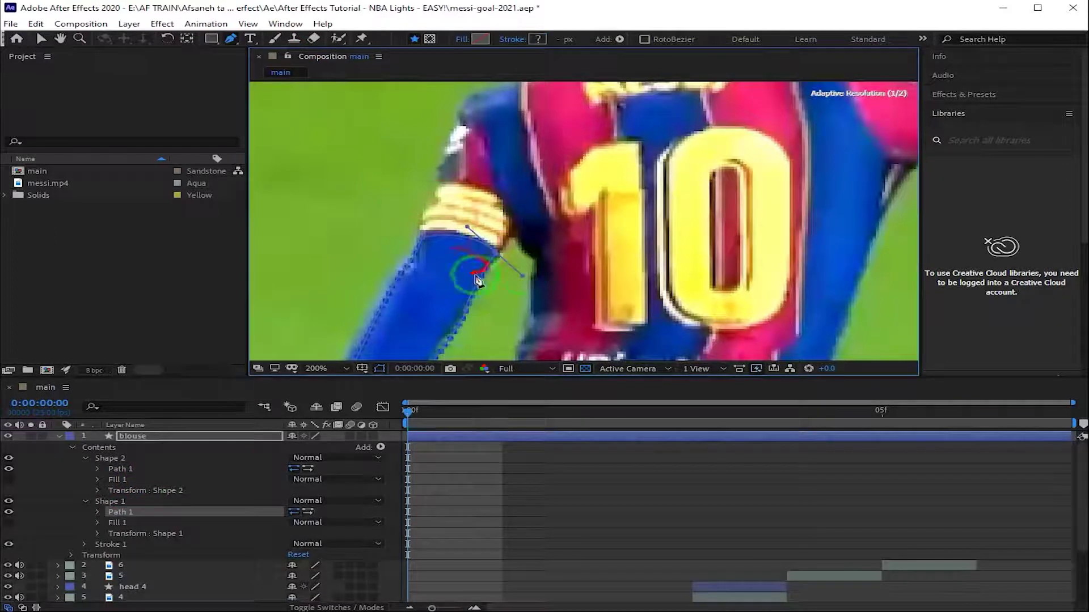
# Lower the opacity of footage layer 1 to darken the first frame behind the outlines
pyautogui.scroll(-3, 133, 518)
pyautogui.click(182, 583)
pyautogui.press('t')
pyautogui.moveTo(298, 597); pyautogui.dragTo(252, 598)
pyautogui.scroll(3, 133, 510)
# Trace a blouse path around the right cuff and along the underside of the outstretched sleeve
pyautogui.click(132, 437)
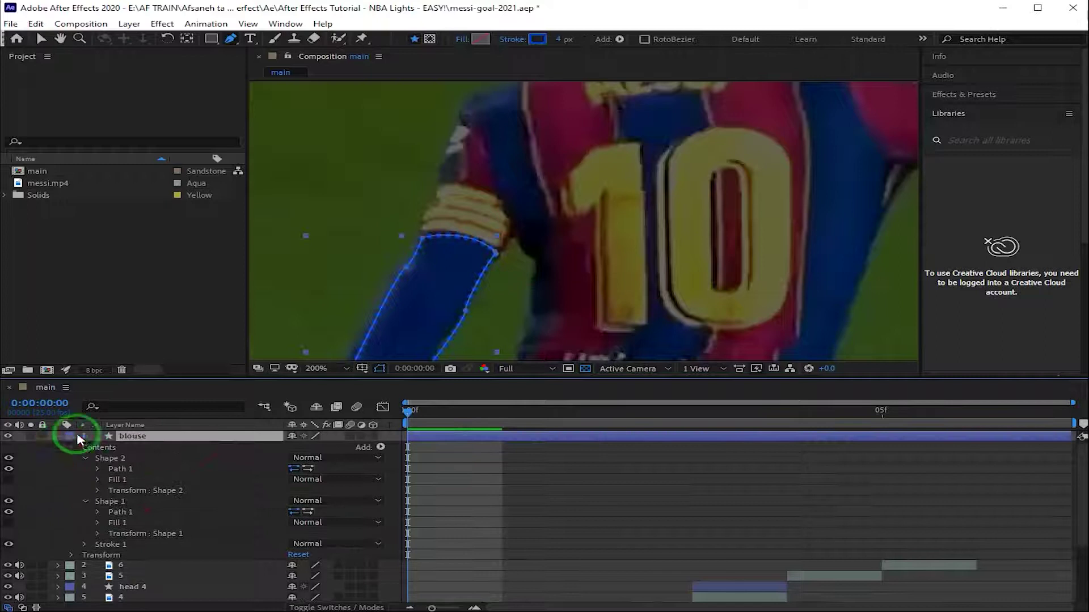
pyautogui.moveTo(794, 258); pyautogui.dragTo(429, 352)
pyautogui.moveTo(639, 270); pyautogui.dragTo(514, 309)
pyautogui.click(776, 257)
pyautogui.moveTo(804, 289); pyautogui.dragTo(719, 296)
pyautogui.click(722, 301)
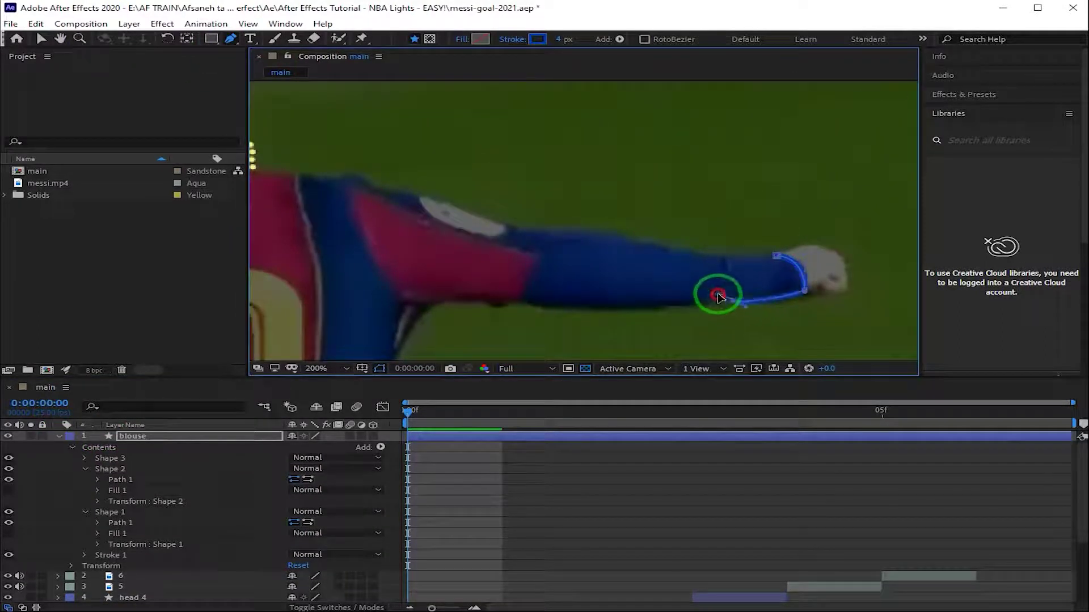
pyautogui.moveTo(647, 313)
pyautogui.mouseDown()
pyautogui.moveTo(581, 317)
pyautogui.moveTo(633, 311)
pyautogui.mouseUp()
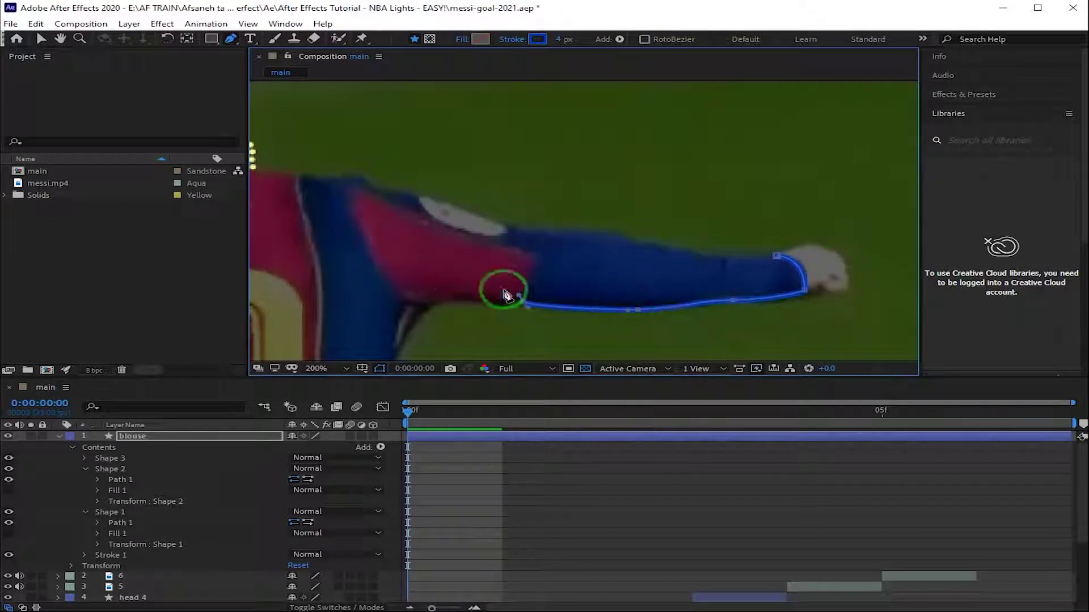
# Continue the path through the right armpit and down the shirt's right side, and trace the blue parts of the hem
pyautogui.scroll(-4, 424, 315)
pyautogui.click(401, 309)
pyautogui.scroll(-4, 357, 273)
pyautogui.click(359, 323)
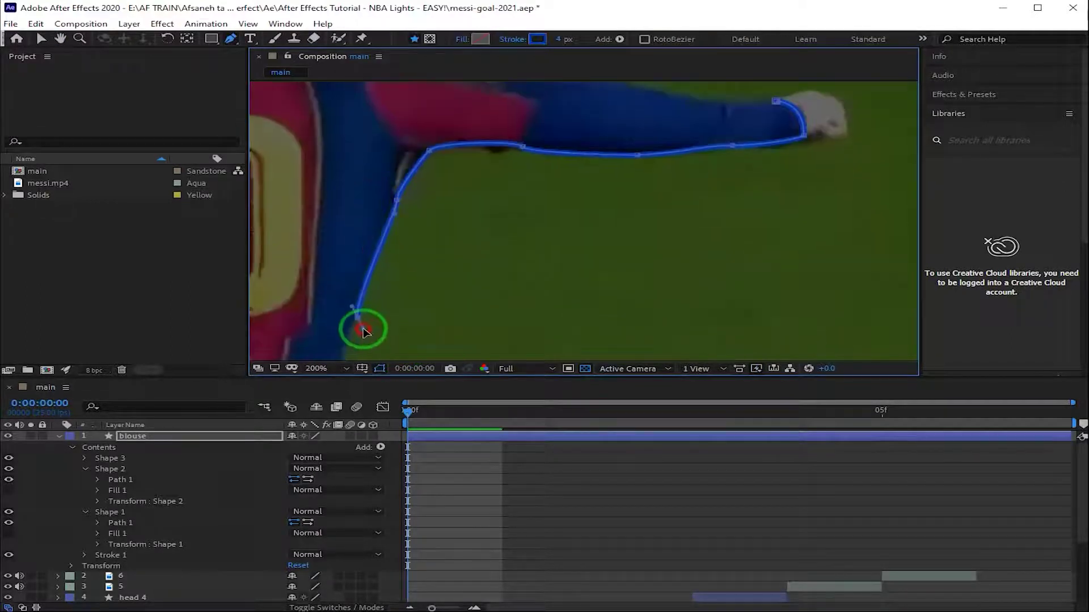
pyautogui.scroll(-2, 358, 306)
pyautogui.scroll(-4, 340, 226)
pyautogui.moveTo(370, 252); pyautogui.dragTo(355, 309)
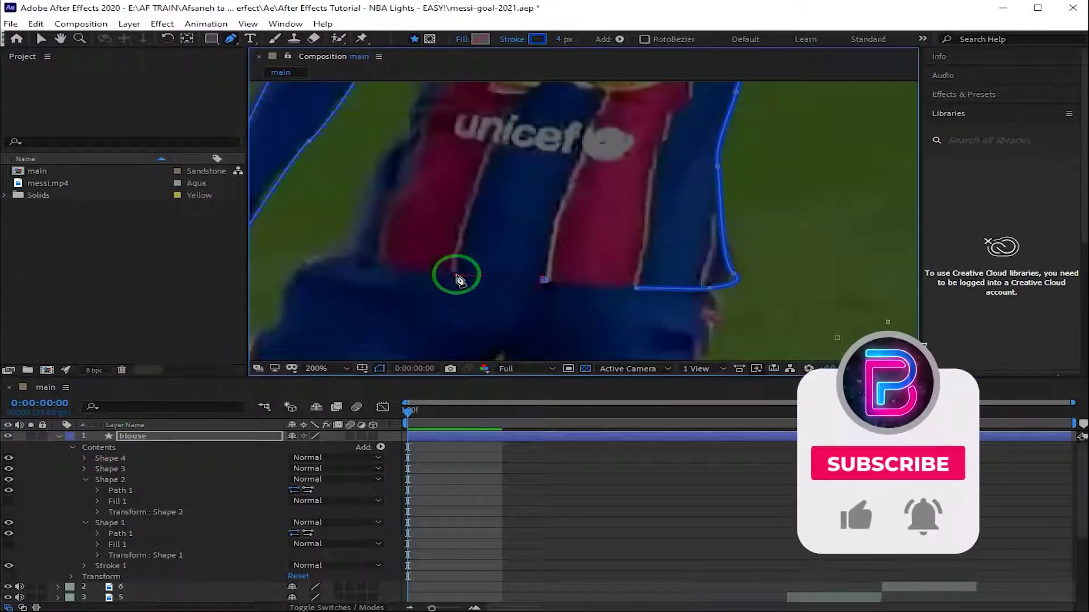
# Trace the shirt's left side from the hem up past the waist
pyautogui.click(365, 175)
pyautogui.click(409, 127)
pyautogui.scroll(3, 413, 212)
pyautogui.click(363, 258)
pyautogui.click(400, 198)
pyautogui.click(413, 165)
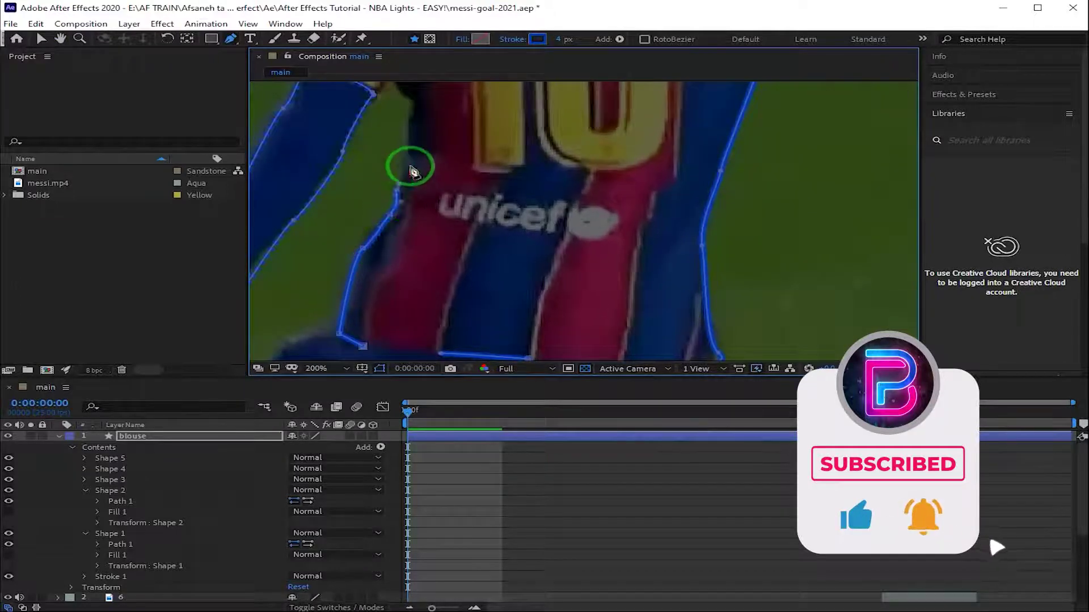
# Continue the left side path up behind the armband and over the blue left shoulder
pyautogui.scroll(3, 414, 170)
pyautogui.click(390, 129)
pyautogui.scroll(3, 383, 139)
pyautogui.click(377, 149)
pyautogui.click(350, 112)
pyautogui.scroll(3, 363, 148)
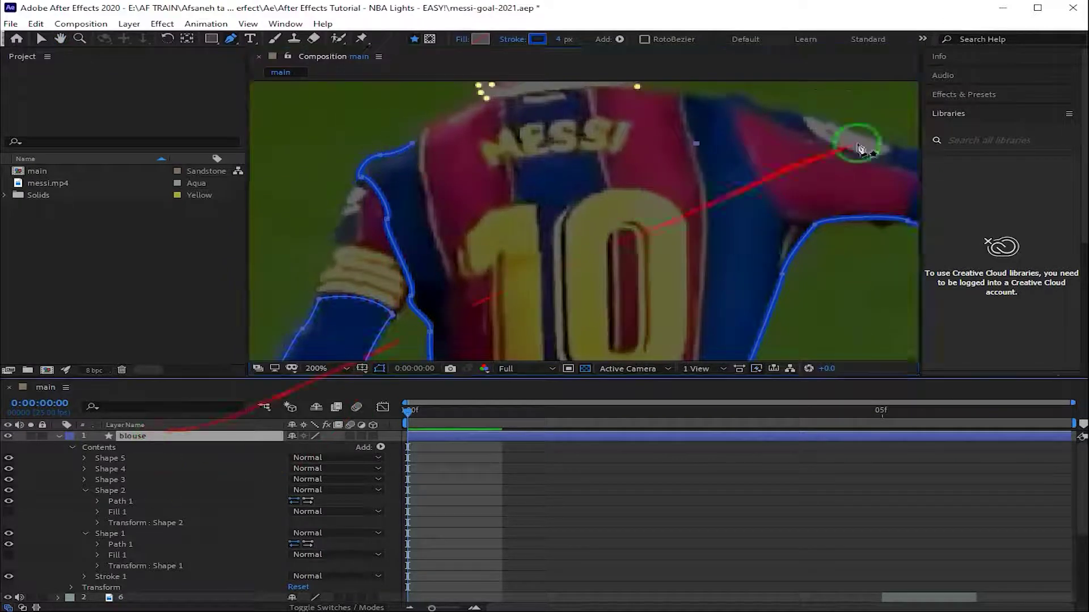
# Trace the blue top of the right shoulder up to the white sleeve badge as a separate path
pyautogui.scroll(3, 737, 182)
pyautogui.click(667, 177)
pyautogui.click(713, 182)
pyautogui.click(202, 438)
pyautogui.click(782, 200)
pyautogui.click(873, 234)
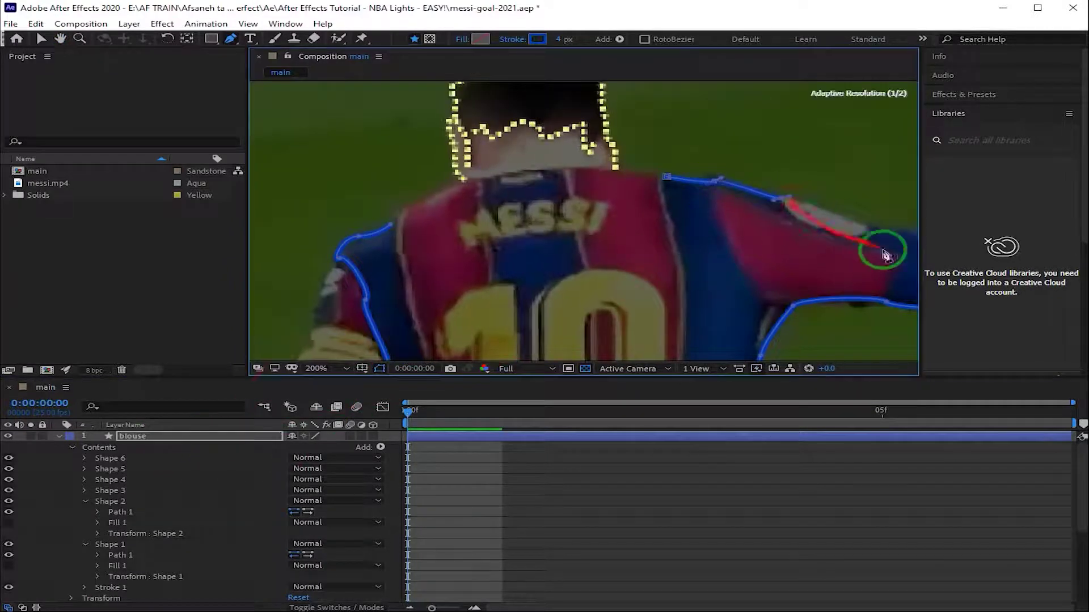
# Trace the upper edge of the right sleeve from the white badge to the cuff
pyautogui.hscroll(5, 794, 284)
pyautogui.click(693, 262)
pyautogui.click(834, 287)
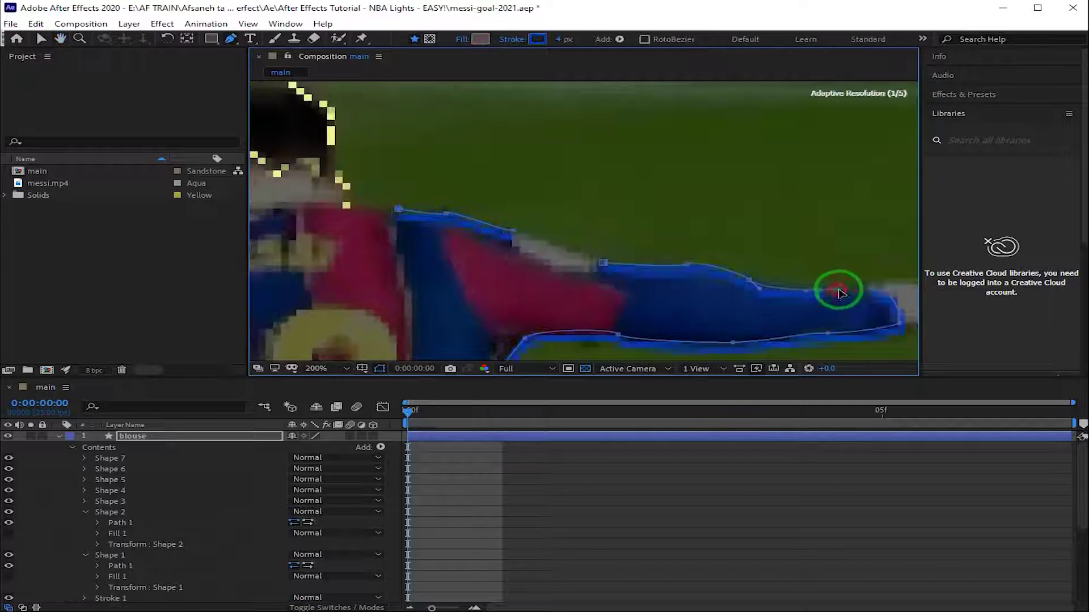
# Rename the blouse layer as blouse blue
pyautogui.click(389, 316)
pyautogui.moveTo(508, 203); pyautogui.dragTo(559, 369)
pyautogui.click(107, 540)
pyautogui.rightClick(153, 442)
pyautogui.click(154, 443)
pyautogui.press('Return')
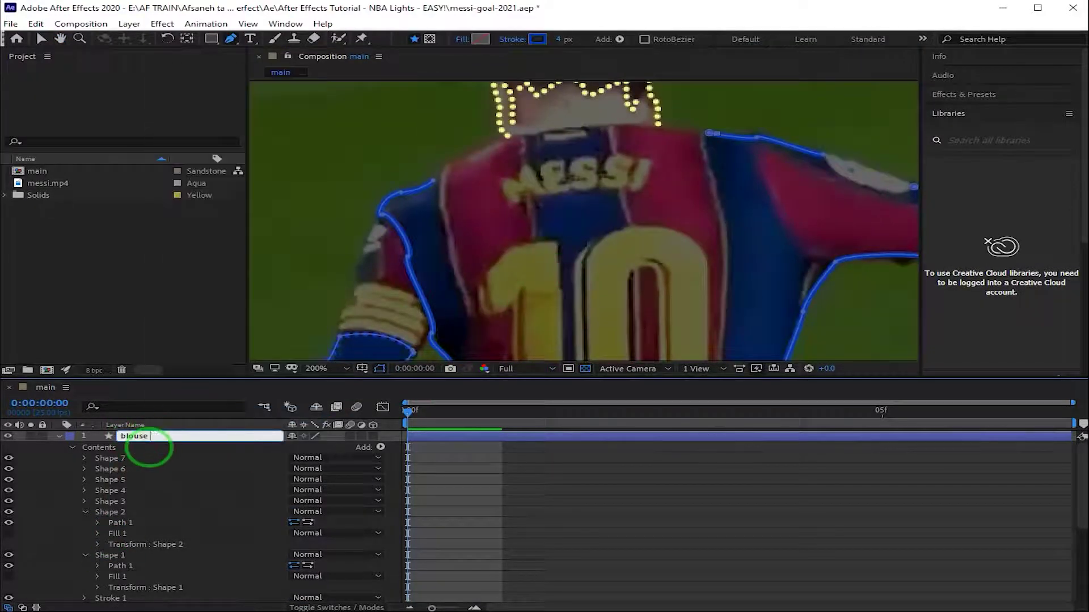
# Delete the individual strokes inside Shapes 3 to 7 of the blouse blue layer
pyautogui.click(84, 459)
pyautogui.click(143, 480)
pyautogui.press('Delete')
pyautogui.click(84, 501)
pyautogui.click(136, 521)
pyautogui.press('Delete')
pyautogui.scroll(-1, 108, 523)
pyautogui.click(84, 513)
pyautogui.click(82, 503)
pyautogui.click(138, 498)
pyautogui.press('Delete')
pyautogui.scroll(-2, 584, 226)
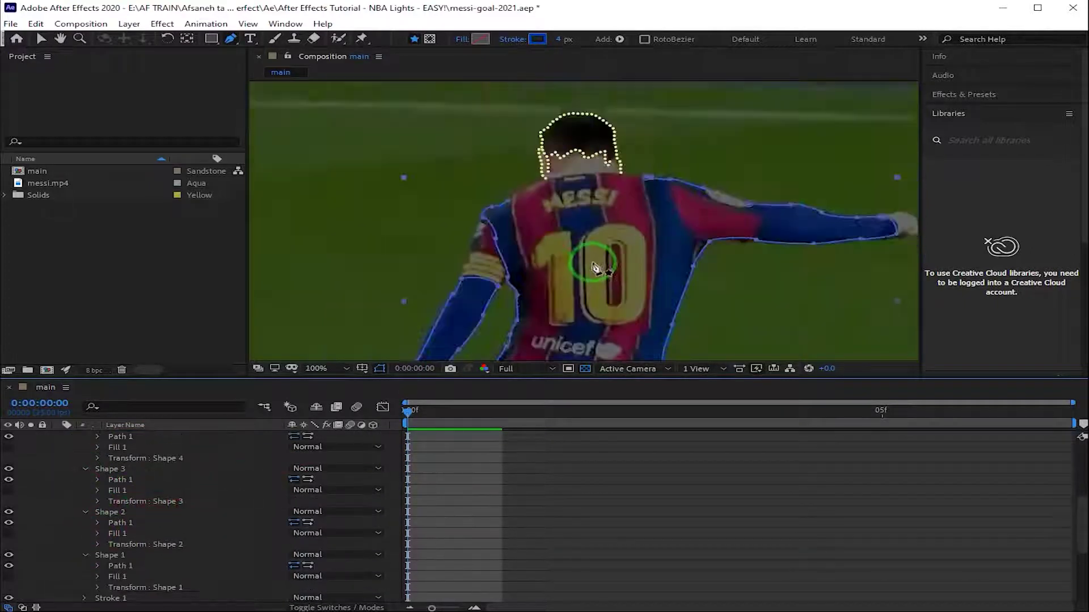
# Trace the top edge of the blue collar patch on the blouse blue layer and delete that shape's individual stroke
pyautogui.moveTo(652, 295); pyautogui.dragTo(682, 308)
pyautogui.scroll(5, 185, 457)
pyautogui.press('g')
pyautogui.scroll(4, 510, 304)
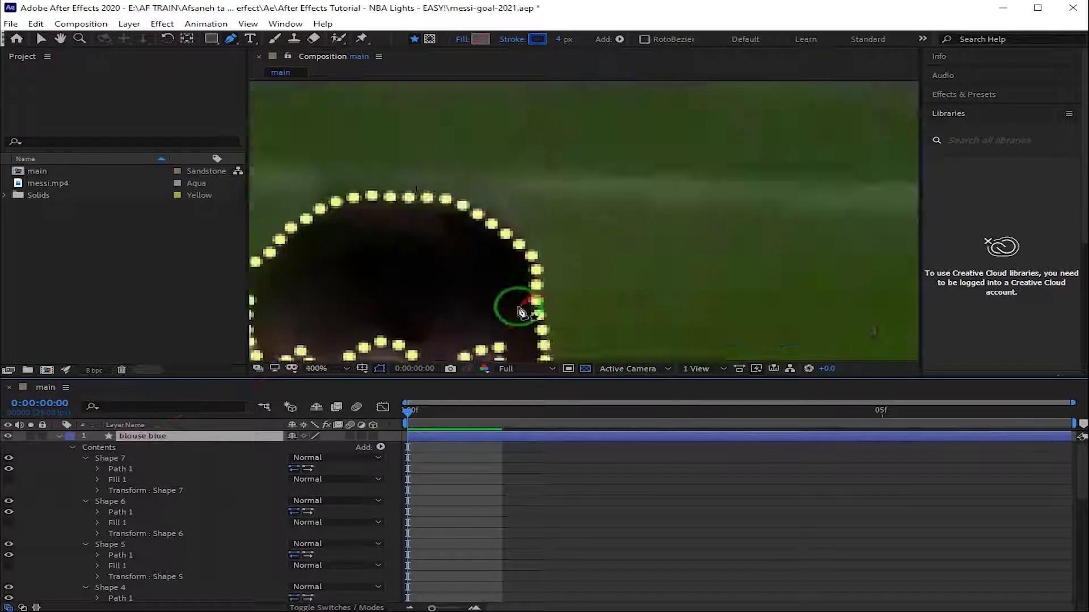
pyautogui.moveTo(536, 277); pyautogui.dragTo(449, 297)
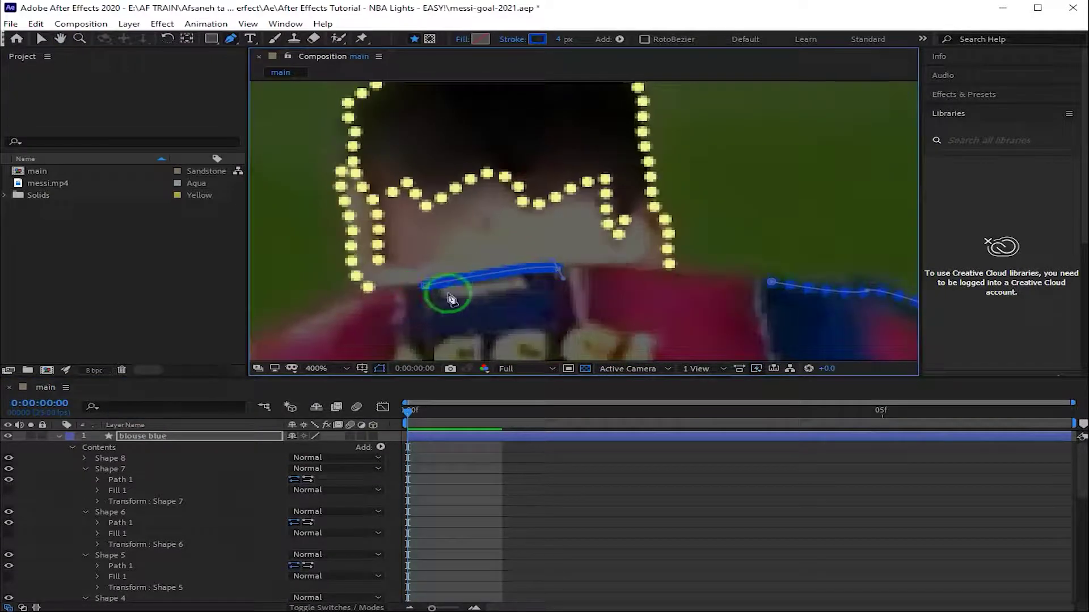
pyautogui.click(85, 459)
pyautogui.click(59, 436)
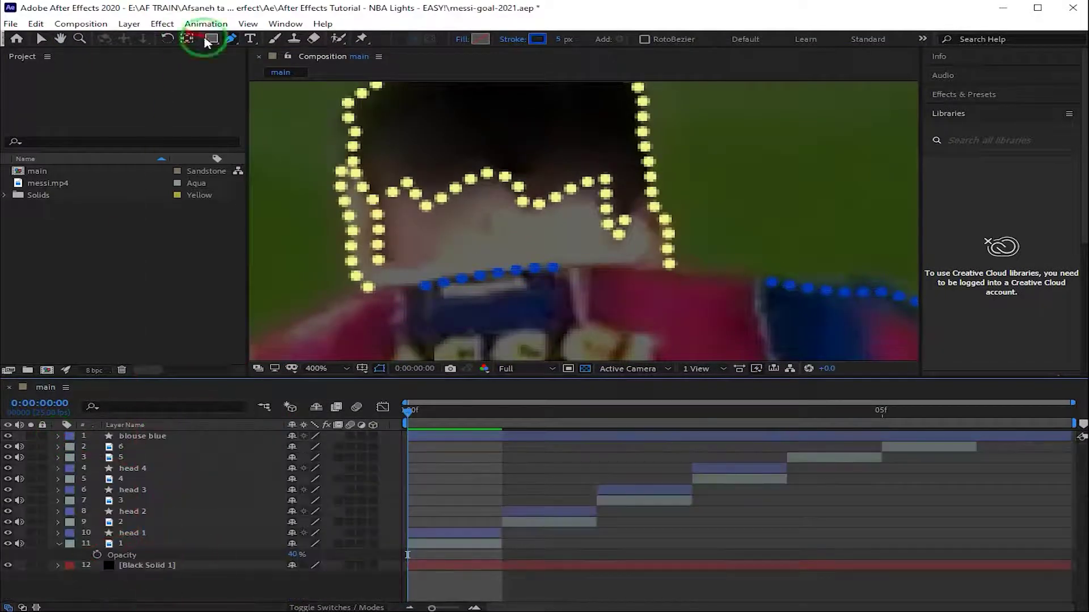
# Trace the red top edge right of the collar with a dark red 5 px stroke on a new layer named blouse Red
pyautogui.click(545, 226)
pyautogui.click(708, 229)
pyautogui.click(652, 277)
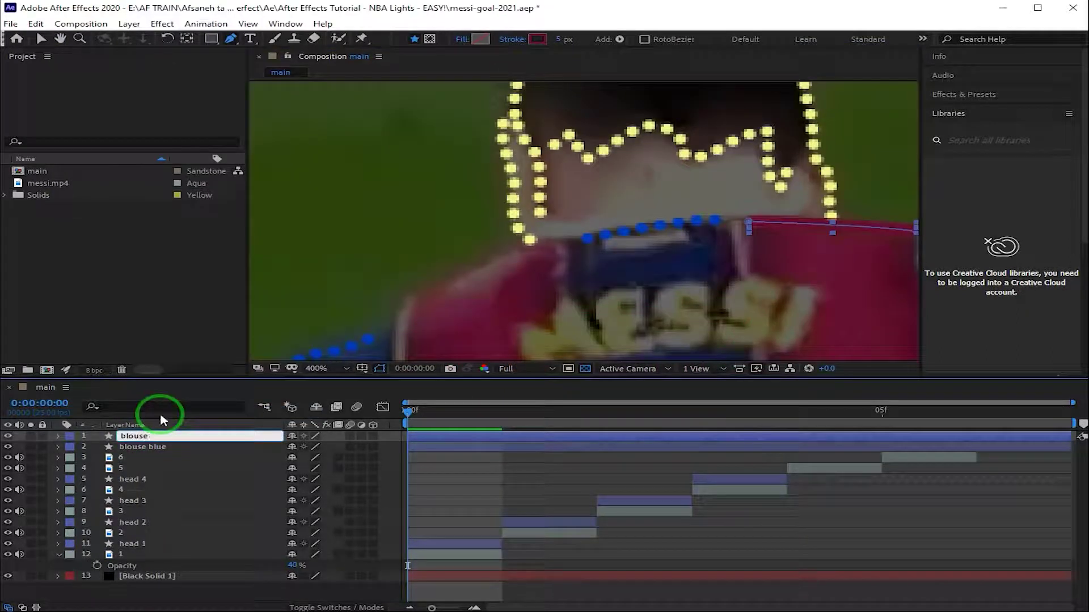
# Trace the red edge of the left shoulder and the red strip of the left sleeve as separate blouse Red paths
pyautogui.click(549, 256)
pyautogui.scroll(-10, 453, 284)
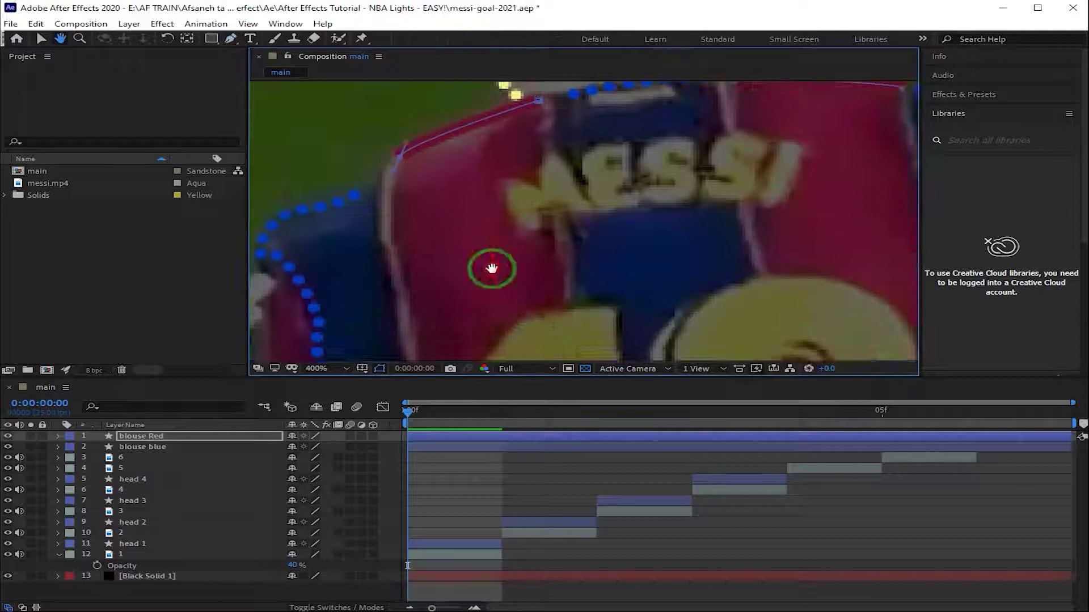
pyautogui.click(141, 435)
pyautogui.moveTo(390, 133); pyautogui.dragTo(414, 172)
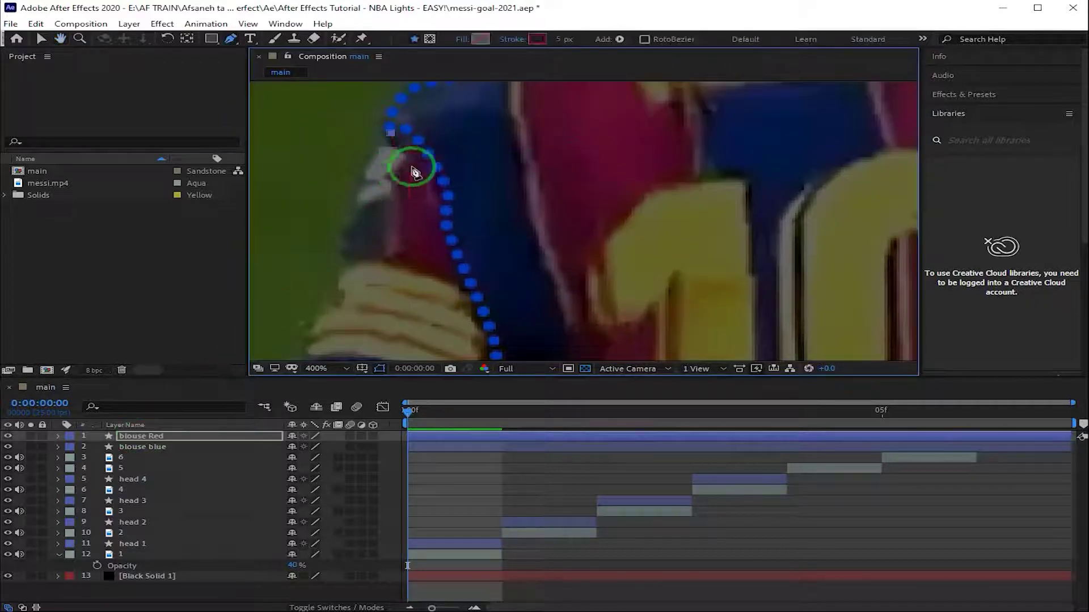
pyautogui.scroll(-15, 406, 223)
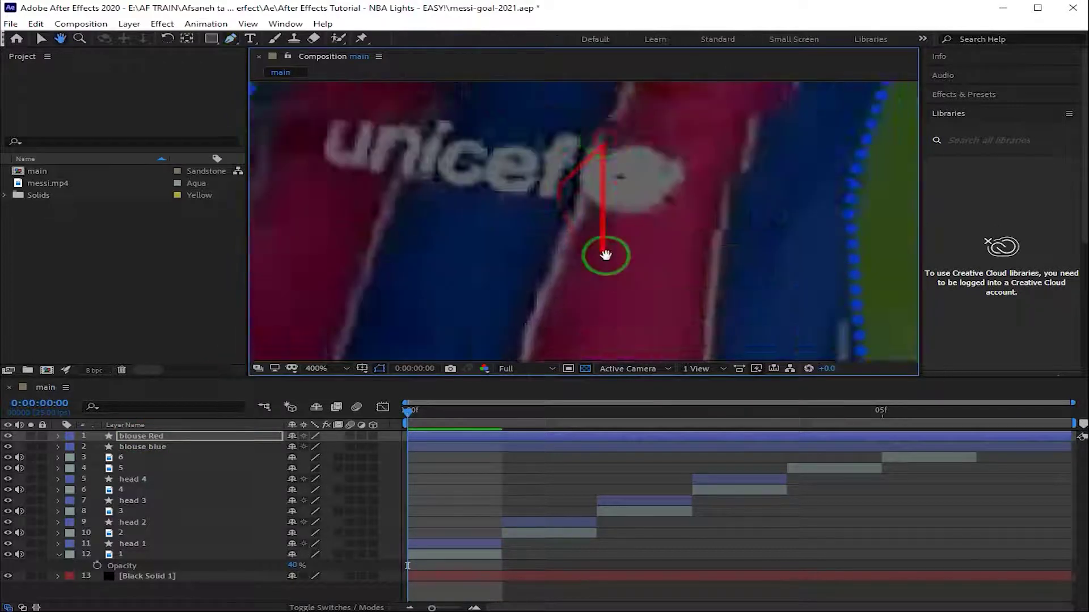
# Trace the bottom hem of the two red shirt stripes as separate paths on the blouse Red layer
pyautogui.click(141, 435)
pyautogui.click(565, 268)
pyautogui.moveTo(630, 255); pyautogui.dragTo(843, 267)
pyautogui.click(141, 435)
pyautogui.click(447, 257)
pyautogui.click(571, 270)
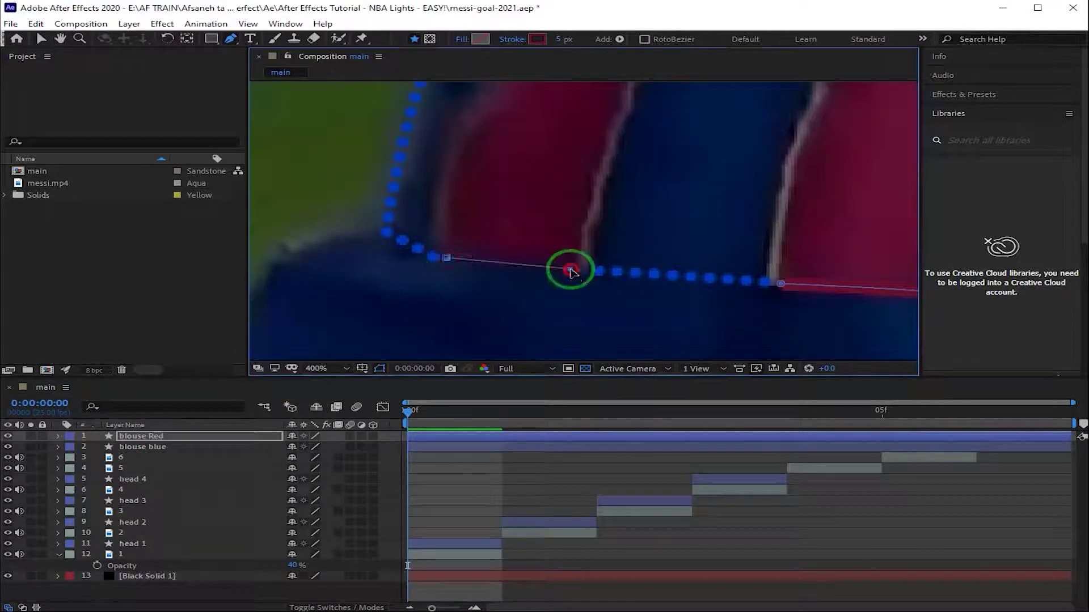
# Trace a closed outline around the red patch of the right sleeve on the blouse Red layer
pyautogui.moveTo(688, 228); pyautogui.dragTo(546, 318)
pyautogui.moveTo(641, 147)
pyautogui.mouseDown()
pyautogui.moveTo(432, 343)
pyautogui.moveTo(446, 393)
pyautogui.mouseUp()
pyautogui.click(141, 435)
pyautogui.click(230, 38)
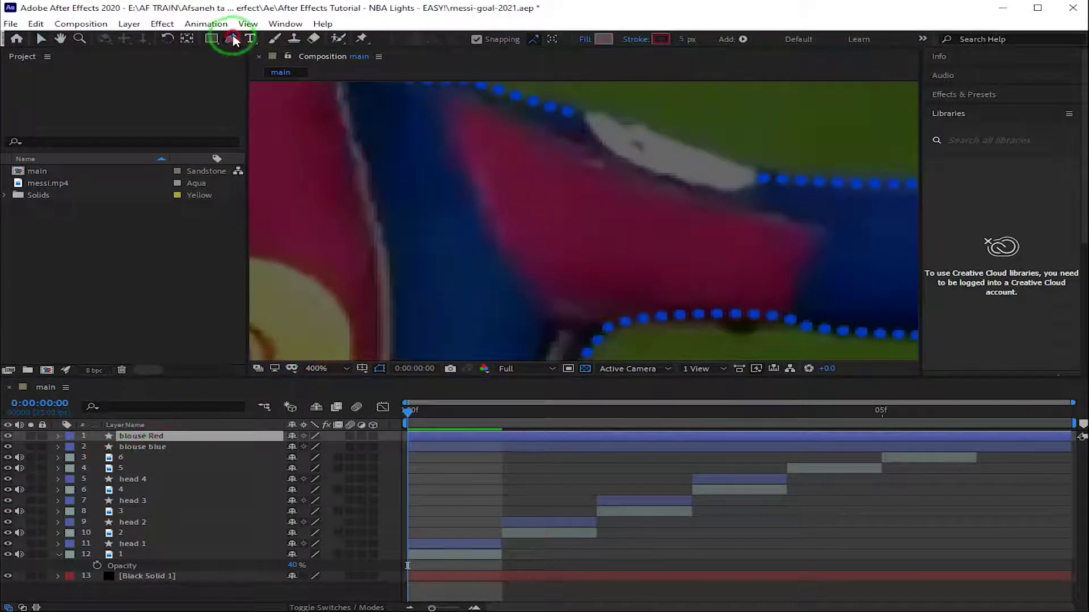
pyautogui.click(544, 321)
pyautogui.click(423, 93)
pyautogui.moveTo(423, 94)
pyautogui.mouseDown()
pyautogui.moveTo(896, 165)
pyautogui.moveTo(432, 97)
pyautogui.mouseUp()
pyautogui.moveTo(817, 229)
pyautogui.mouseDown()
pyautogui.moveTo(826, 219)
pyautogui.moveTo(792, 305)
pyautogui.moveTo(814, 236)
pyautogui.moveTo(833, 219)
pyautogui.moveTo(822, 232)
pyautogui.mouseUp()
pyautogui.scroll(-4, 770, 296)
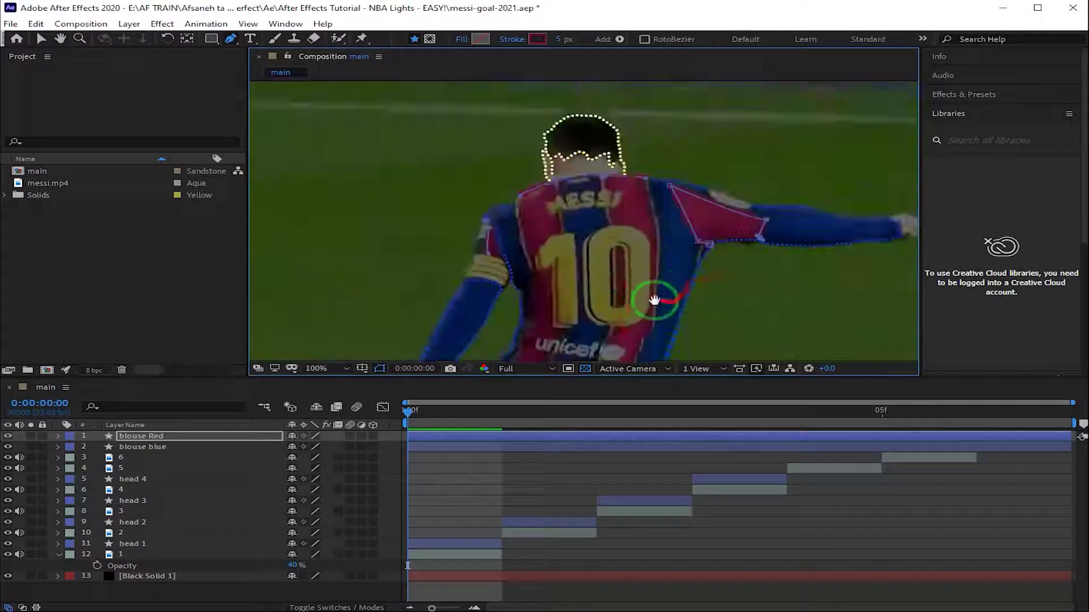
# Add a shared stroke below all shapes of the blouse Red layer and colour it dark red
pyautogui.click(58, 435)
pyautogui.click(73, 447)
pyautogui.click(379, 447)
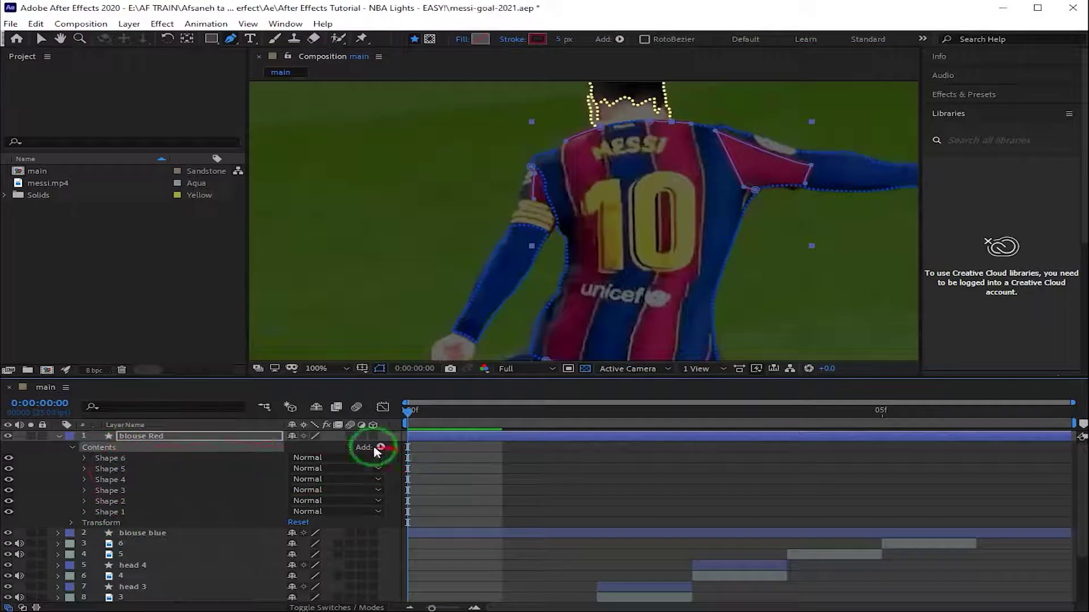
pyautogui.click(417, 256)
pyautogui.click(82, 459)
pyautogui.click(84, 523)
pyautogui.scroll(-1, 182, 498)
pyautogui.click(296, 510)
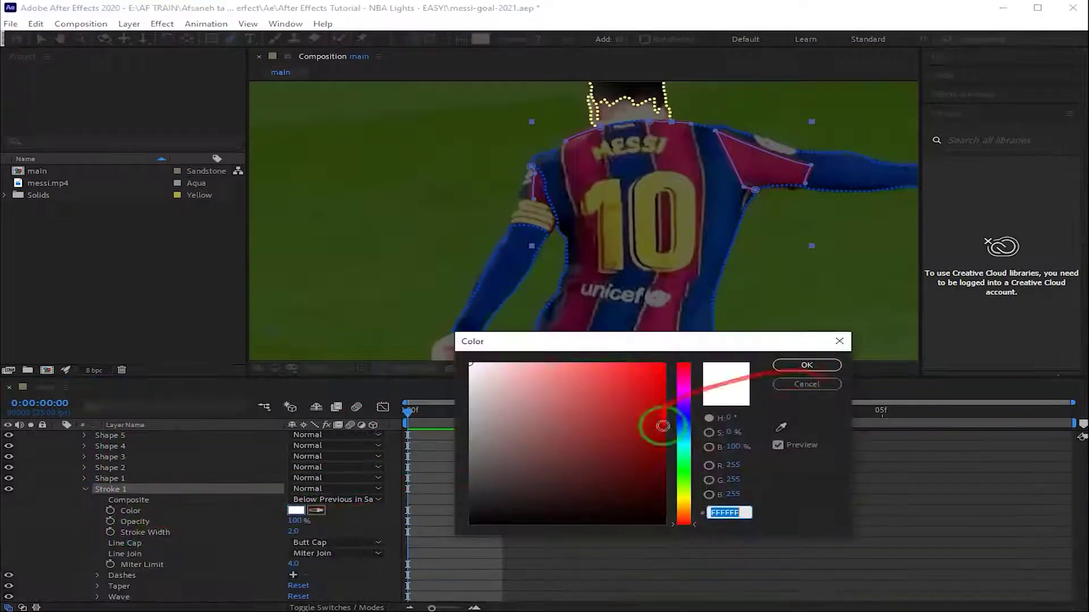
pyautogui.click(637, 461)
pyautogui.click(805, 367)
# Make the blouse Red stroke dotted with width 4, dash 0, gap 6 and a Round Cap line cap
pyautogui.scroll(-1, 154, 521)
pyautogui.click(97, 543)
pyautogui.click(293, 542)
pyautogui.click(300, 553)
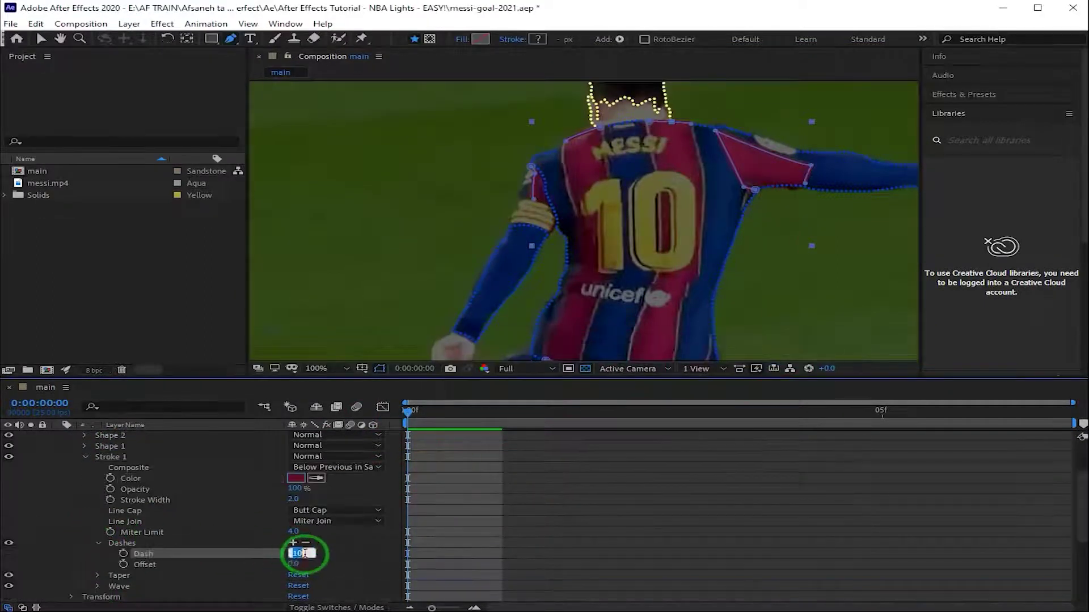
pyautogui.click(282, 543)
pyautogui.click(294, 564)
pyautogui.write('6')
pyautogui.click(334, 510)
pyautogui.click(329, 521)
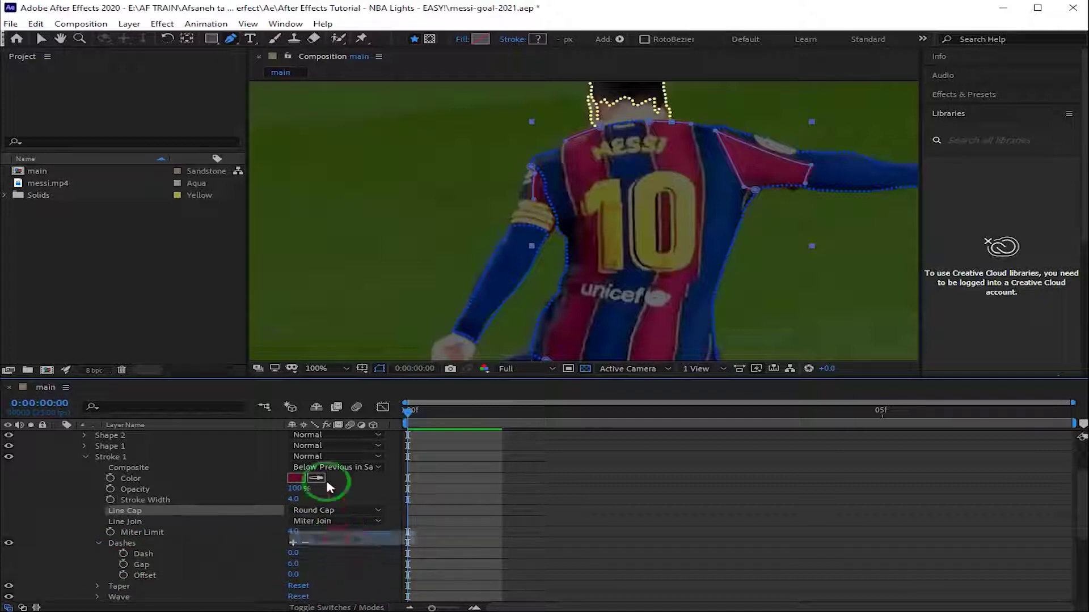
# Delete the individual strokes inside Shapes 1 to 6 of the blouse Red layer
pyautogui.scroll(2, 72, 511)
pyautogui.moveTo(138, 528); pyautogui.dragTo(146, 511)
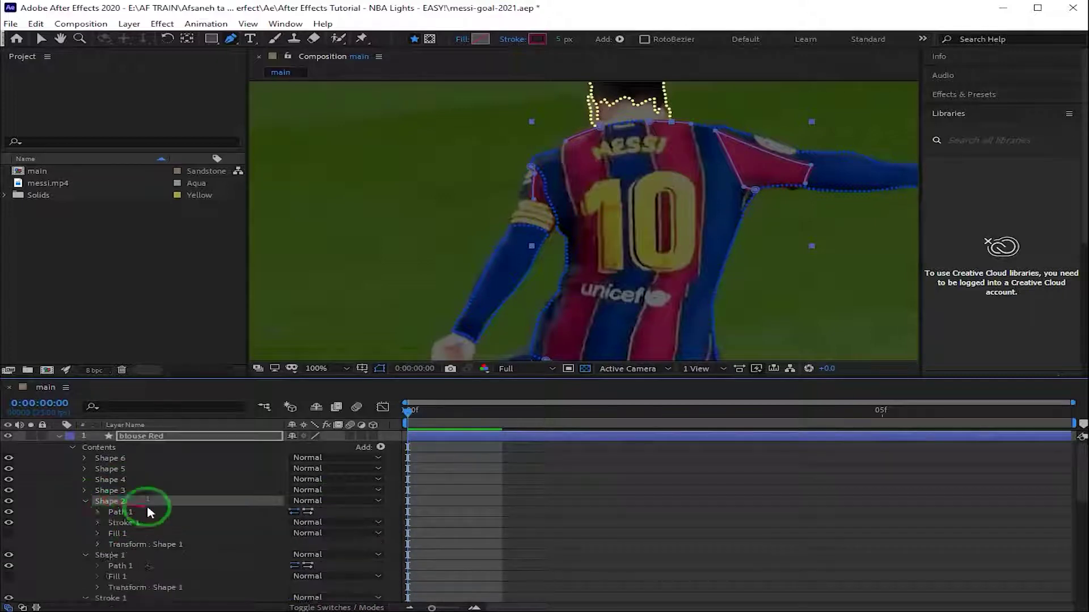
pyautogui.click(85, 480)
pyautogui.click(84, 469)
pyautogui.click(85, 458)
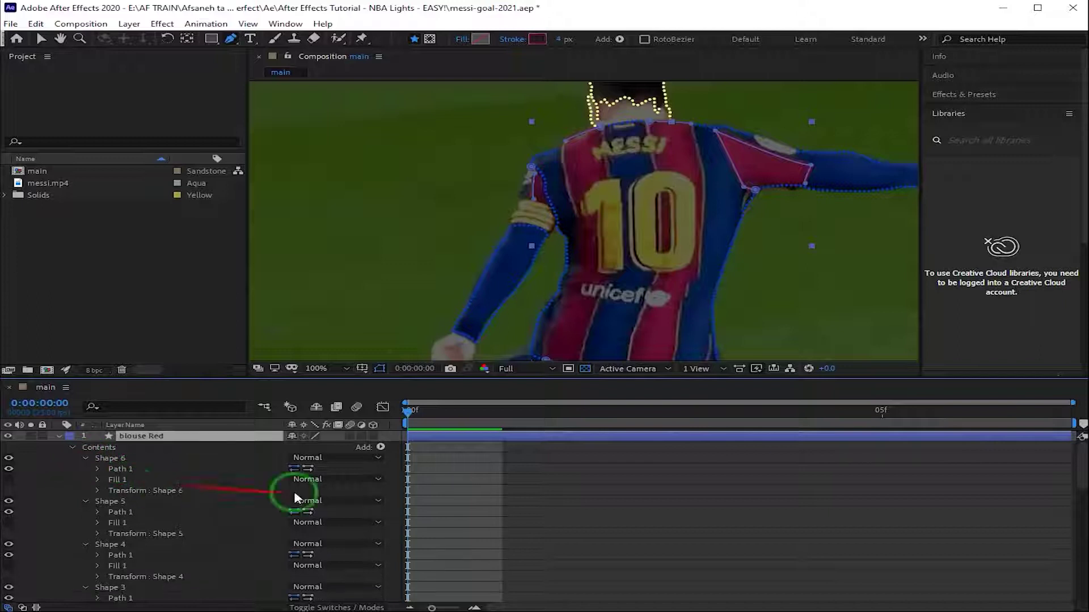
# Hide footage layer 1 to check the dotted outlines on black, and show the footage again
pyautogui.scroll(-10, 102, 493)
pyautogui.click(142, 519)
pyautogui.scroll(-2, 34, 567)
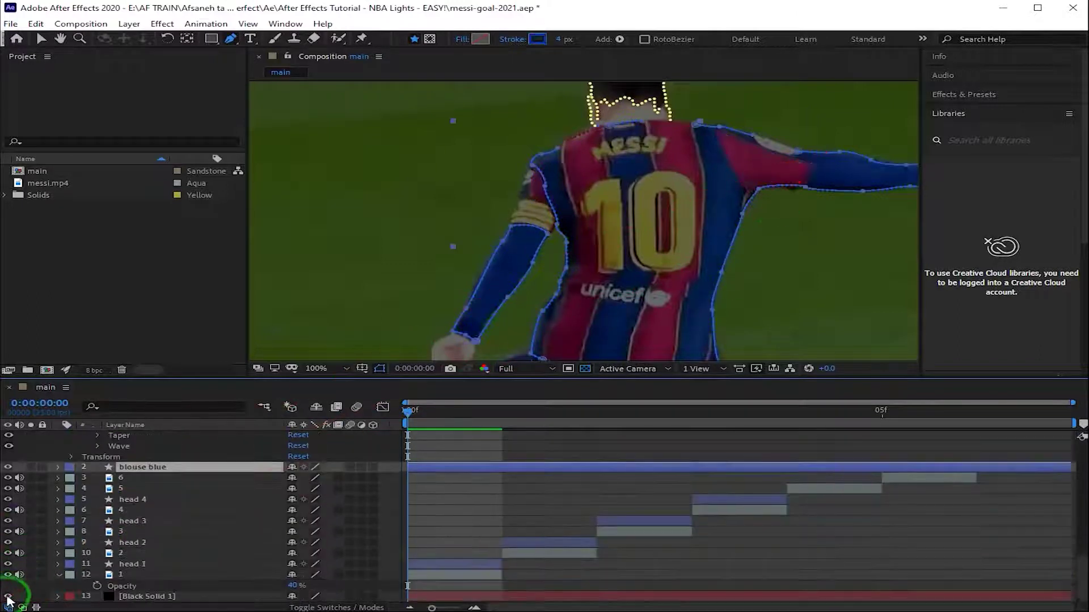
pyautogui.click(8, 574)
pyautogui.click(170, 488)
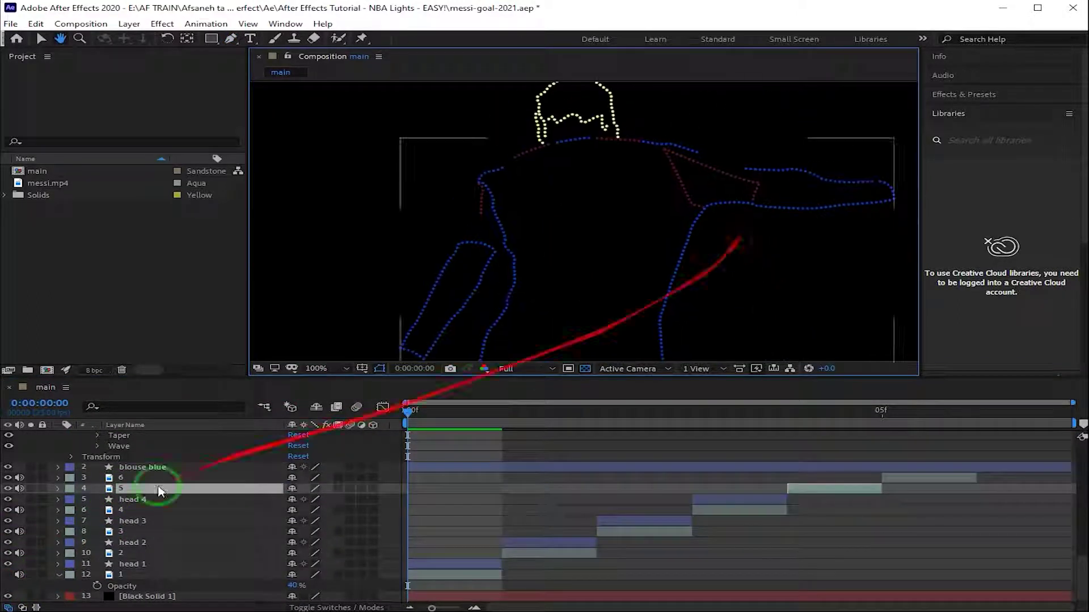
pyautogui.click(8, 575)
# Move the blouse Red and blouse blue layers directly above the head 1 layer
pyautogui.scroll(10, 99, 456)
pyautogui.click(58, 436)
pyautogui.click(163, 437)
pyautogui.moveTo(161, 446); pyautogui.dragTo(154, 528)
# Trim both blouse layers to the first frame and rename the red one blouse Red 1
pyautogui.moveTo(432, 608); pyautogui.dragTo(463, 609)
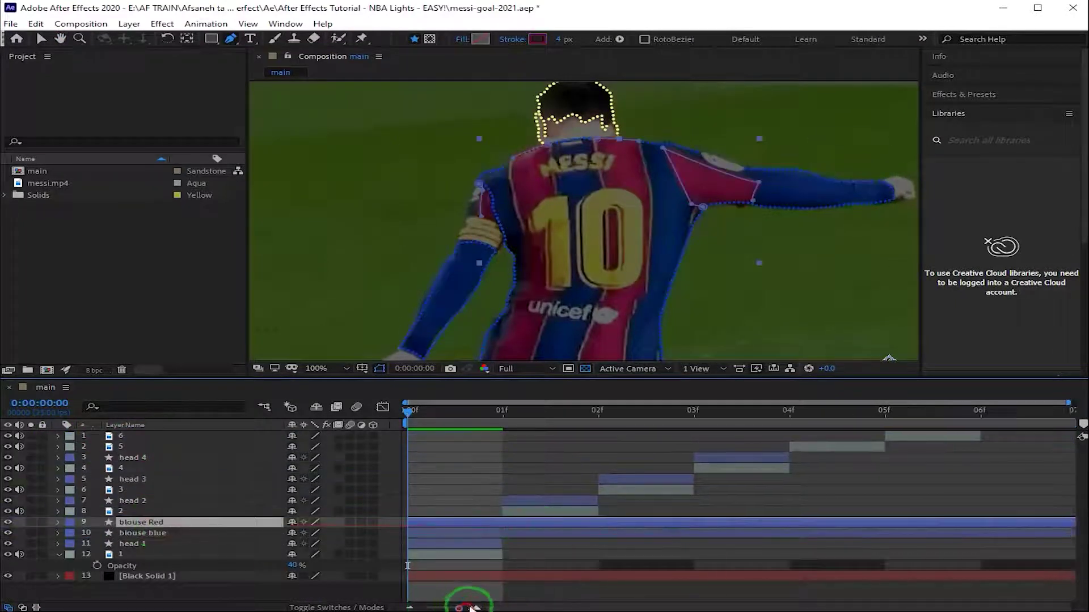
pyautogui.keyDown('shift'); pyautogui.click(1068, 533); pyautogui.keyUp('shift')
pyautogui.moveTo(1073, 523); pyautogui.dragTo(502, 522)
pyautogui.rightClick(173, 522)
pyautogui.click(187, 506)
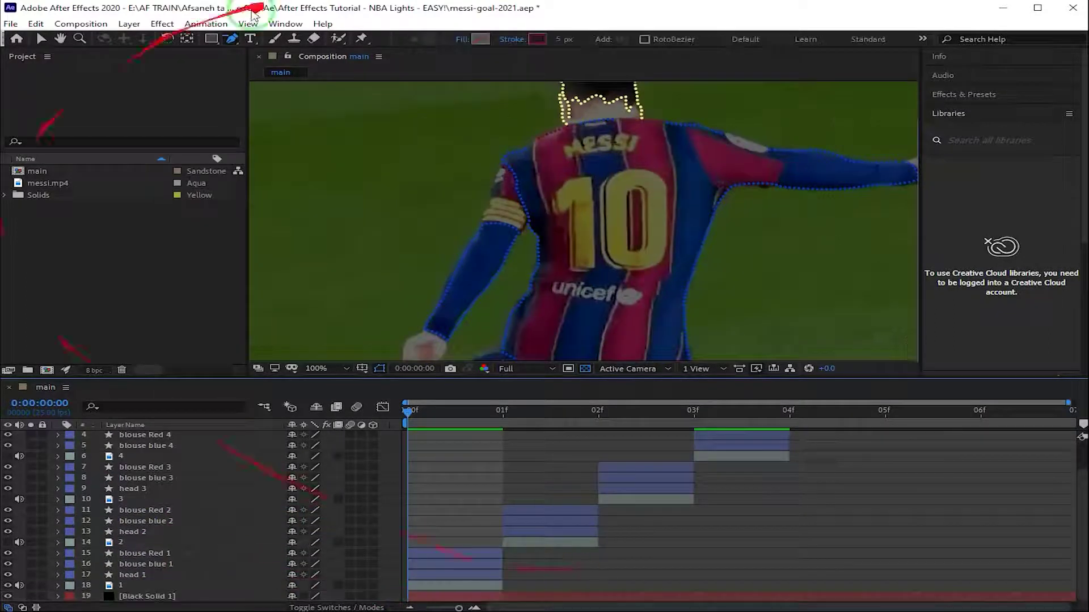
# Trace the outer outline of the shirt's digit 1 on a new shape layer and name the layer n. 10
pyautogui.click(567, 209)
pyautogui.click(574, 204)
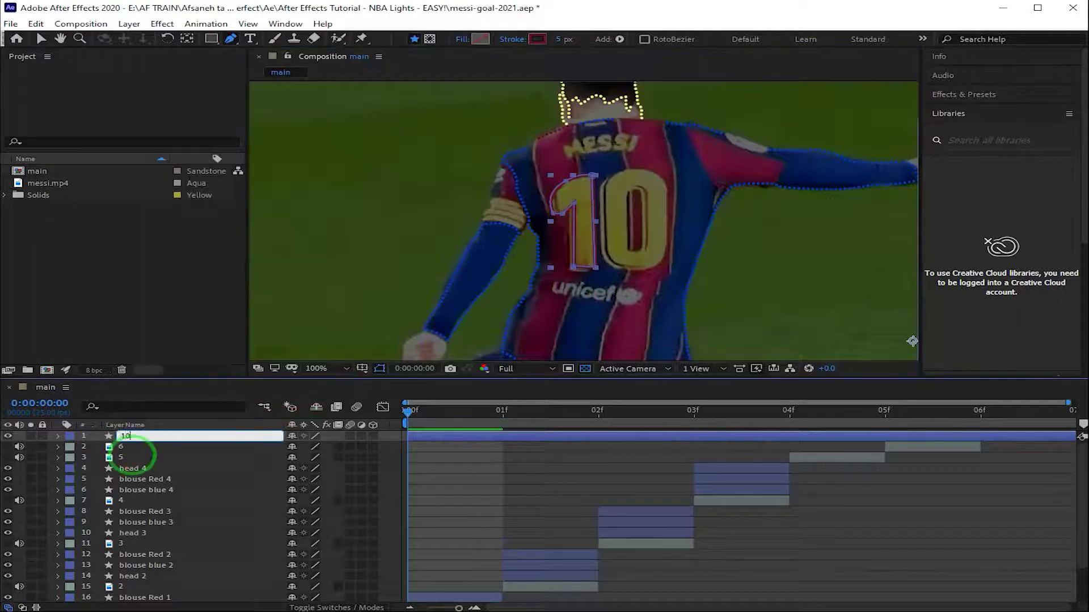
pyautogui.press('Return')
# Make the n. 10 layer's yellow stroke dotted with width 4, dash 0 and round caps, and delete the shape's own stroke
pyautogui.click(146, 502)
pyautogui.click(293, 555)
pyautogui.click(296, 576)
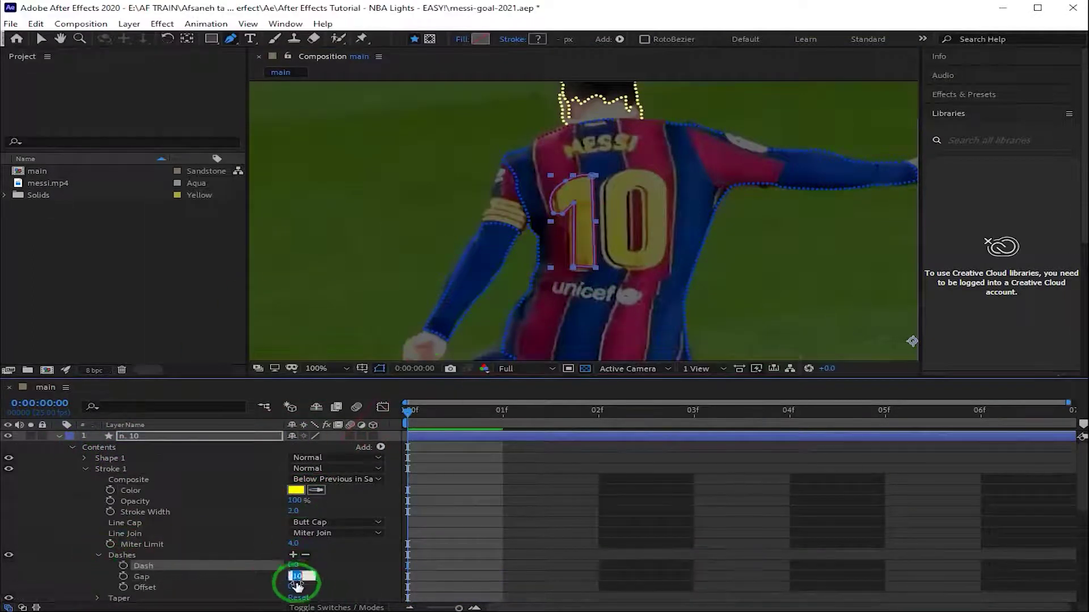
pyautogui.click(91, 460)
pyautogui.click(272, 554)
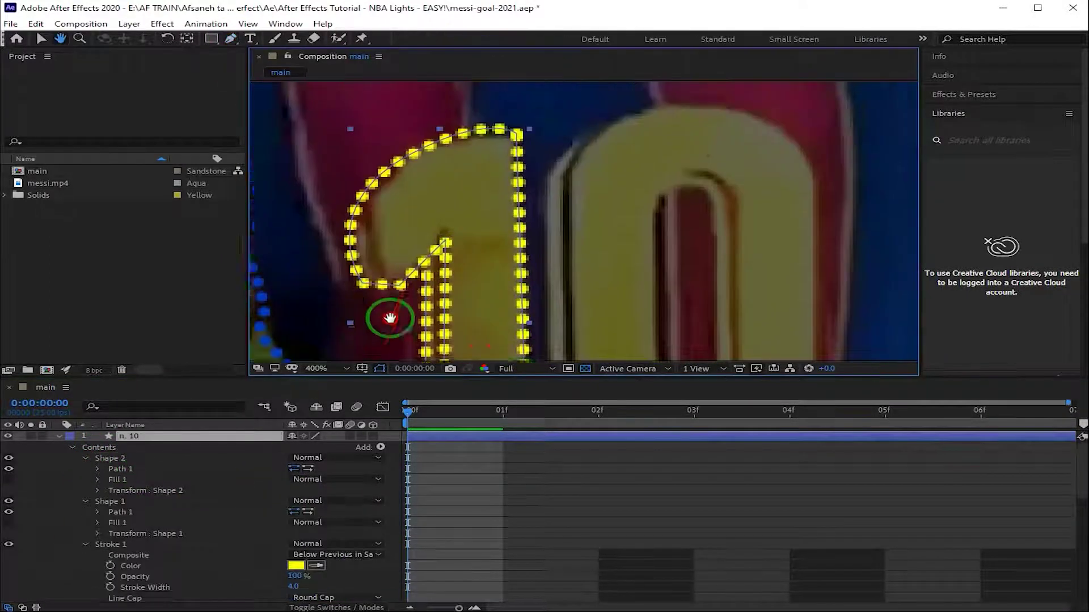
# Trace the inner curved edge of the digit 1's upper flag as a separate path on the n. 10 layer
pyautogui.click(401, 175)
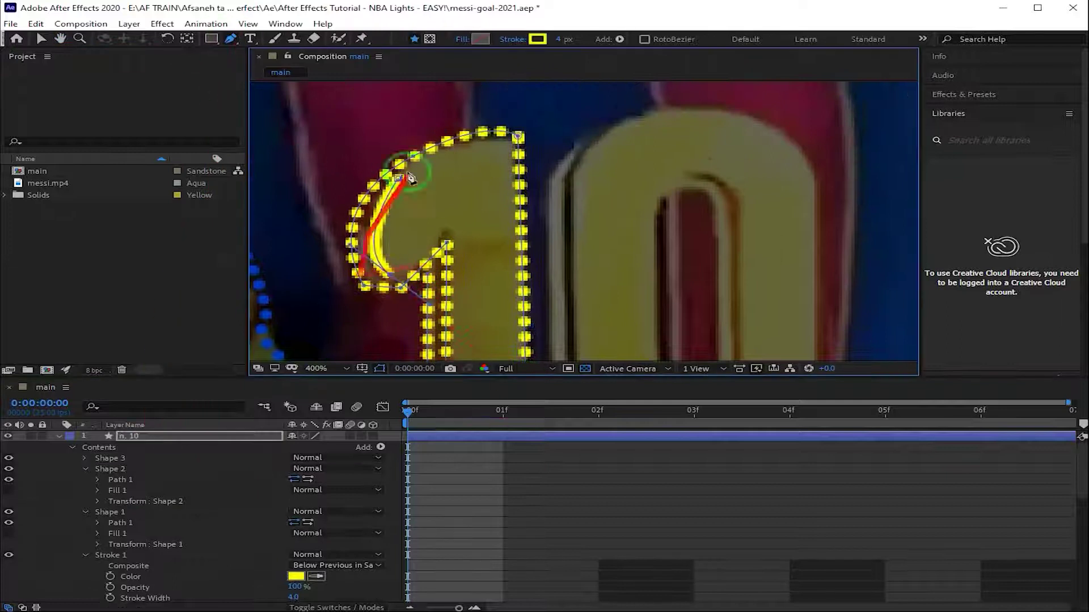
pyautogui.click(411, 177)
pyautogui.click(554, 253)
pyautogui.moveTo(554, 253)
pyautogui.mouseDown()
pyautogui.moveTo(564, 107)
pyautogui.moveTo(737, 151)
pyautogui.moveTo(618, 272)
pyautogui.moveTo(627, 236)
pyautogui.mouseUp()
# Trace the outer outlines and the inner hole outlines of the digit 0 as separate paths on the n. 10 layer
pyautogui.click(627, 122)
pyautogui.moveTo(619, 114)
pyautogui.mouseDown()
pyautogui.moveTo(644, 292)
pyautogui.moveTo(613, 199)
pyautogui.moveTo(627, 207)
pyautogui.moveTo(499, 226)
pyautogui.mouseUp()
pyautogui.click(529, 172)
pyautogui.moveTo(775, 173); pyautogui.dragTo(748, 107)
pyautogui.moveTo(356, 130); pyautogui.dragTo(534, 316)
pyautogui.click(524, 154)
pyautogui.moveTo(525, 154); pyautogui.dragTo(671, 303)
pyautogui.scroll(5, 687, 296)
pyautogui.click(591, 141)
pyautogui.click(637, 182)
pyautogui.scroll(-5, 637, 182)
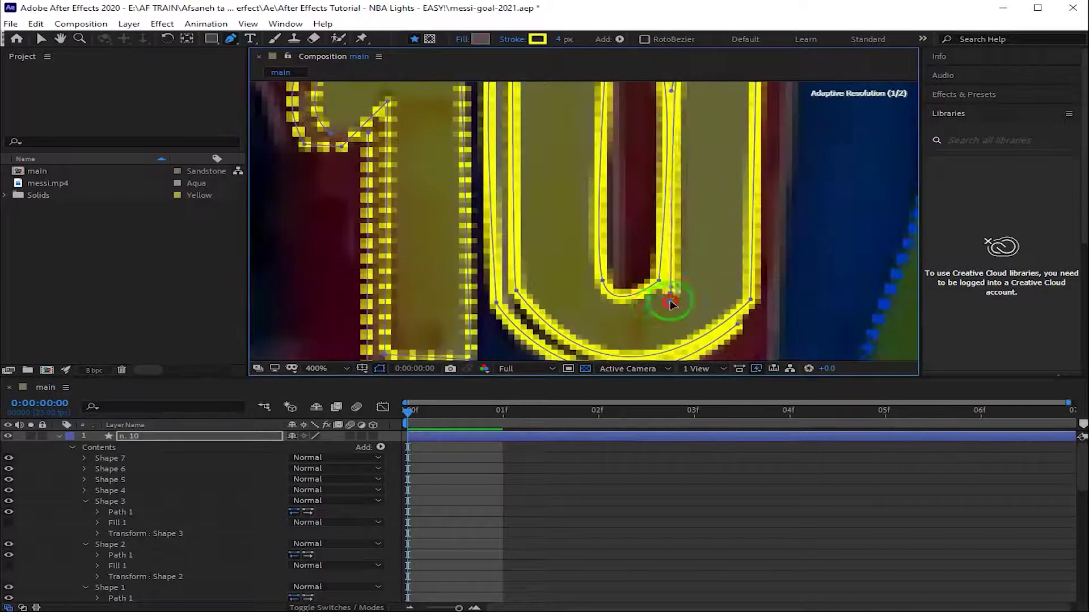
pyautogui.scroll(5, 671, 303)
pyautogui.click(628, 150)
# Delete the individual strokes inside Shapes 4 to 7 of the n. 10 layer
pyautogui.click(85, 458)
pyautogui.click(85, 501)
pyautogui.click(112, 547)
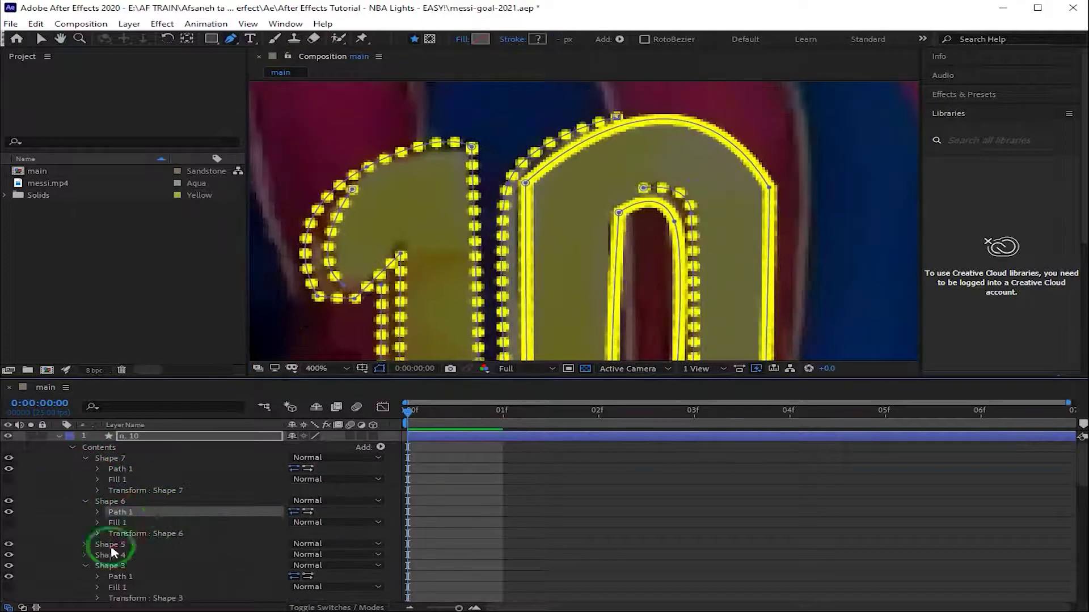
pyautogui.click(85, 502)
# Place the n. 10 layer above blouse Red 1, and copies n. 10-2, n. 10-3 and n. 10-4 in the other frames' layer groups
pyautogui.scroll(-4, 433, 328)
pyautogui.click(138, 436)
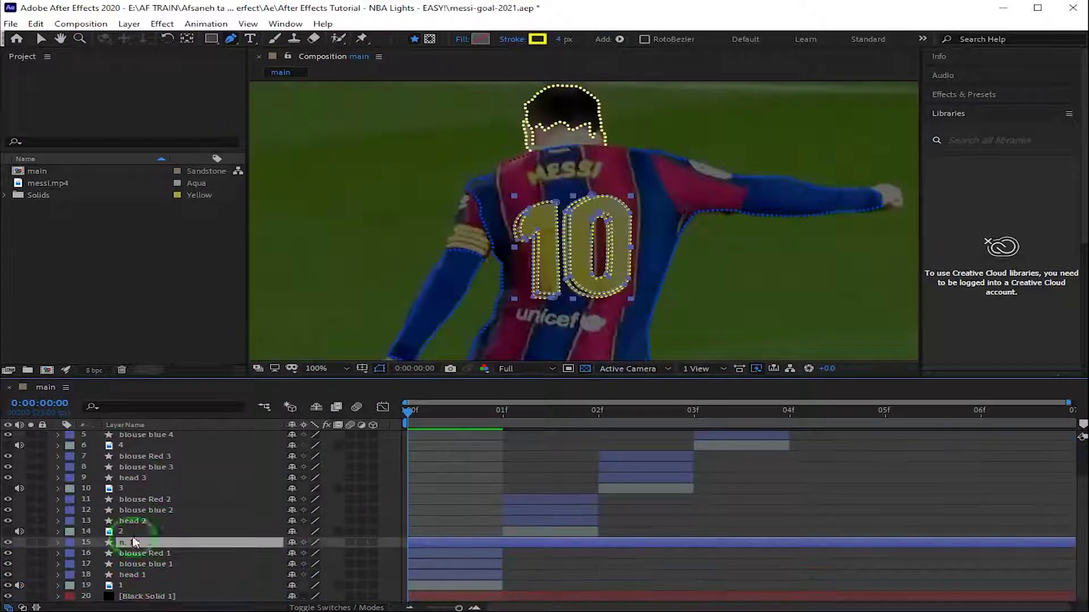
pyautogui.hotkey('ctrl', 'd')
pyautogui.click(135, 538)
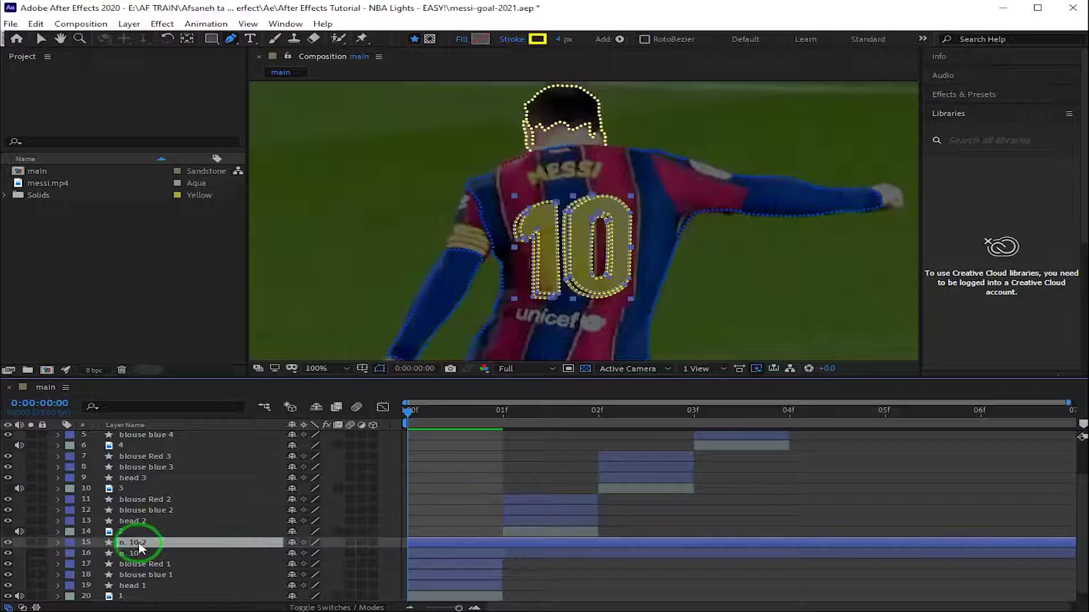
pyautogui.moveTo(140, 545); pyautogui.dragTo(144, 460)
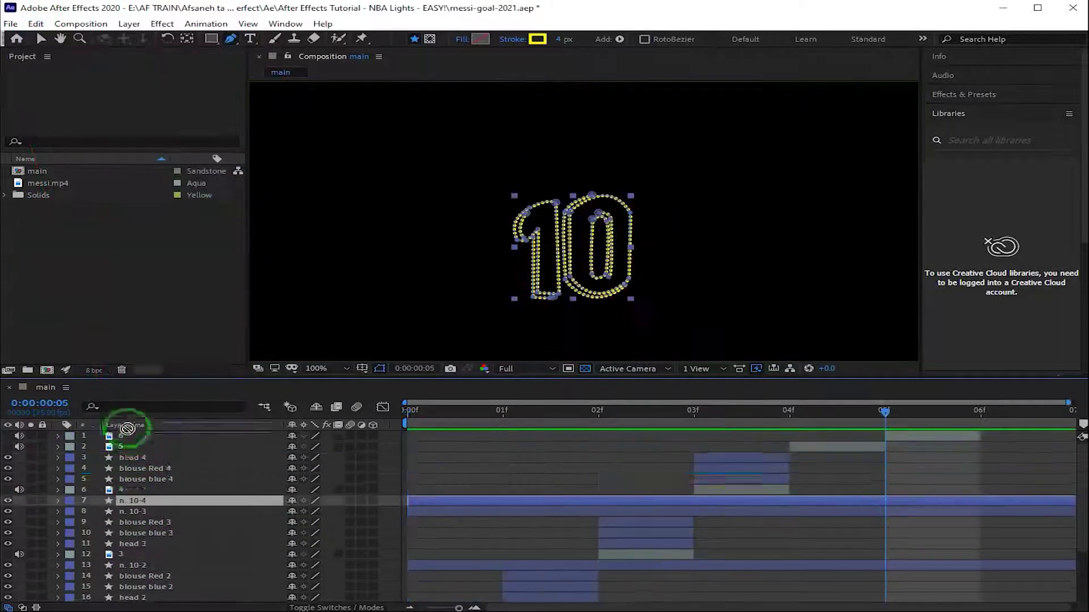
pyautogui.click(138, 487)
# Trim each n. 10 layer in the timeline to match the single frame of its own footage layer
pyautogui.click(880, 412)
pyautogui.scroll(-3, 455, 510)
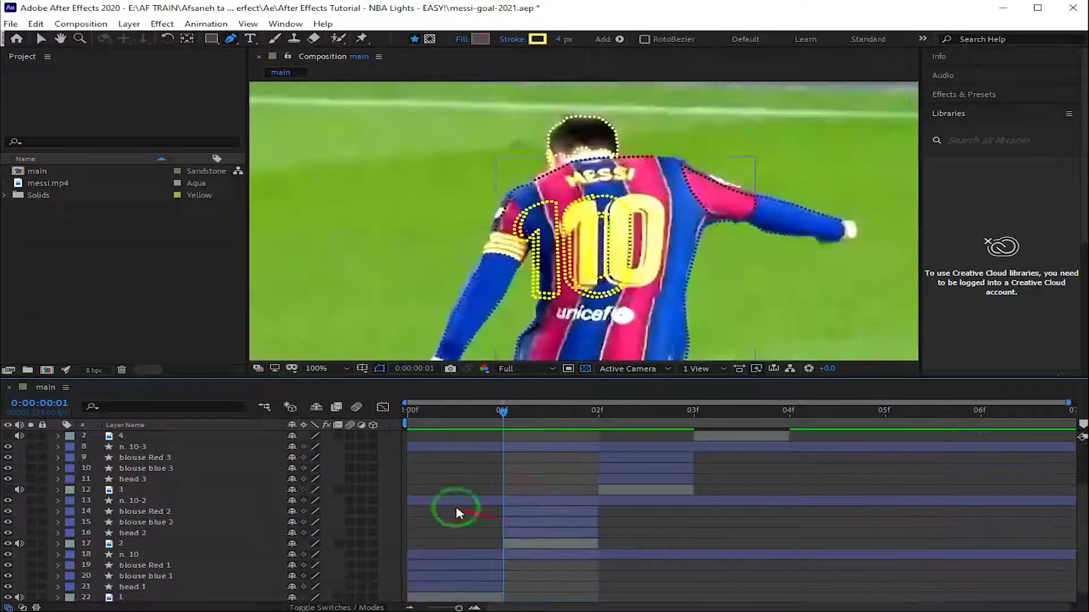
pyautogui.click(630, 504)
pyautogui.scroll(-1, 630, 505)
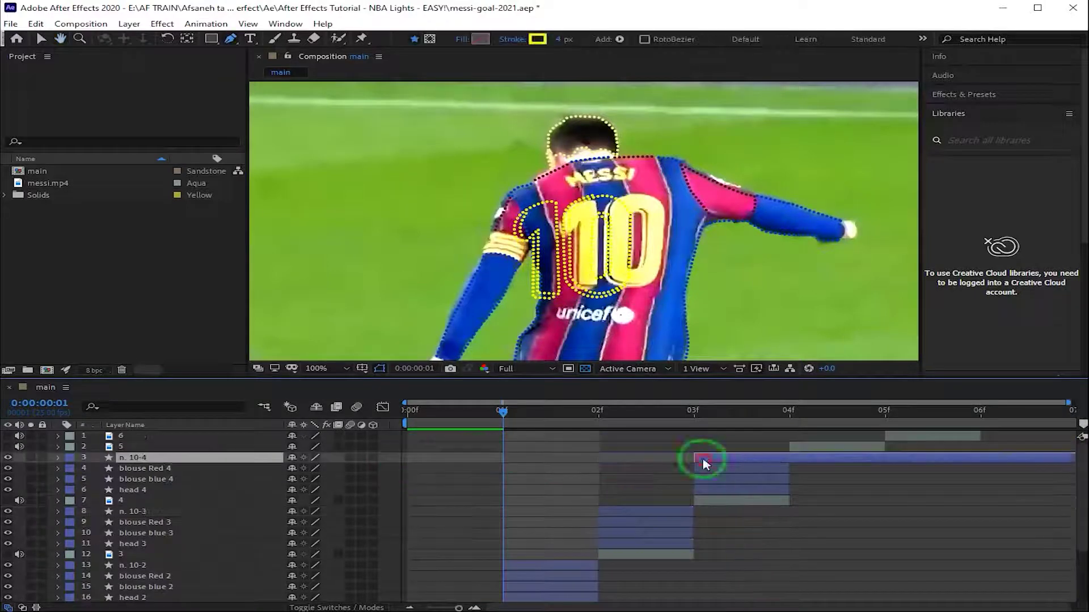
# Move the n. 10-2 outline over the shirt number at frame 1 and adjust the upper points of the digit 1
pyautogui.press('v')
pyautogui.click(628, 211)
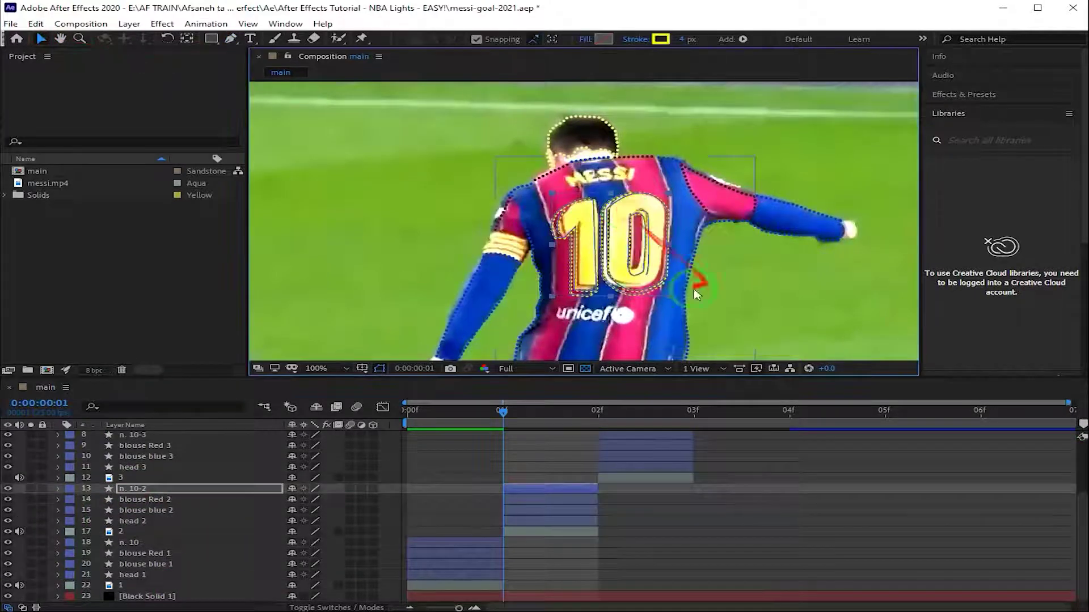
pyautogui.scroll(4, 697, 294)
pyautogui.press('g')
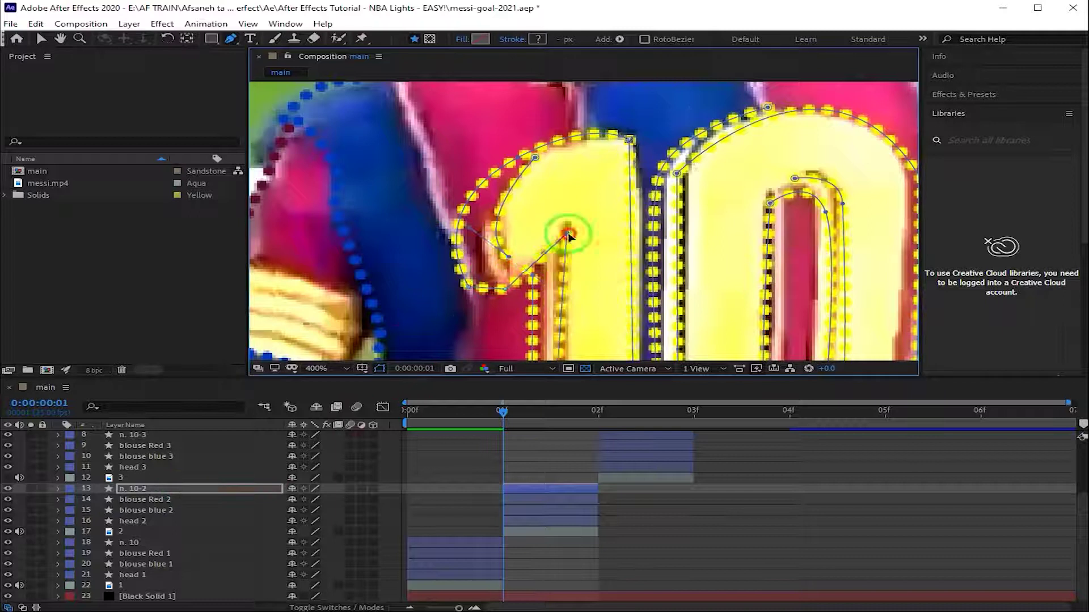
pyautogui.click(522, 157)
pyautogui.scroll(-5, 479, 275)
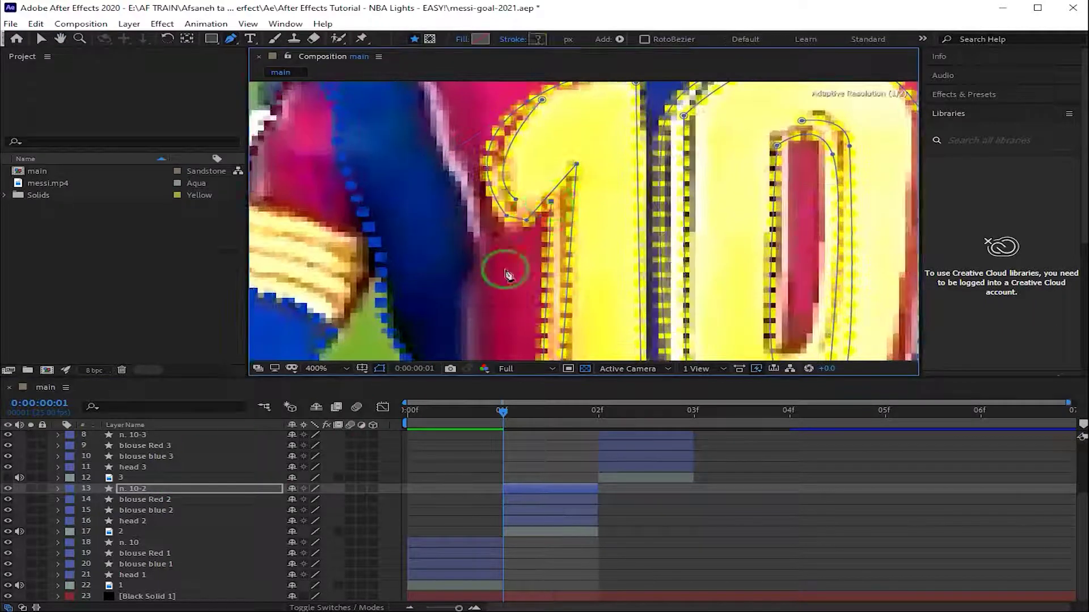
# Fit the lower points of the digits 1 and 0 in the n. 10-2 outline to the shirt number at frame 1
pyautogui.click(609, 281)
pyautogui.moveTo(615, 147); pyautogui.dragTo(524, 425)
pyautogui.click(522, 214)
pyautogui.moveTo(544, 349); pyautogui.dragTo(542, 91)
pyautogui.click(769, 205)
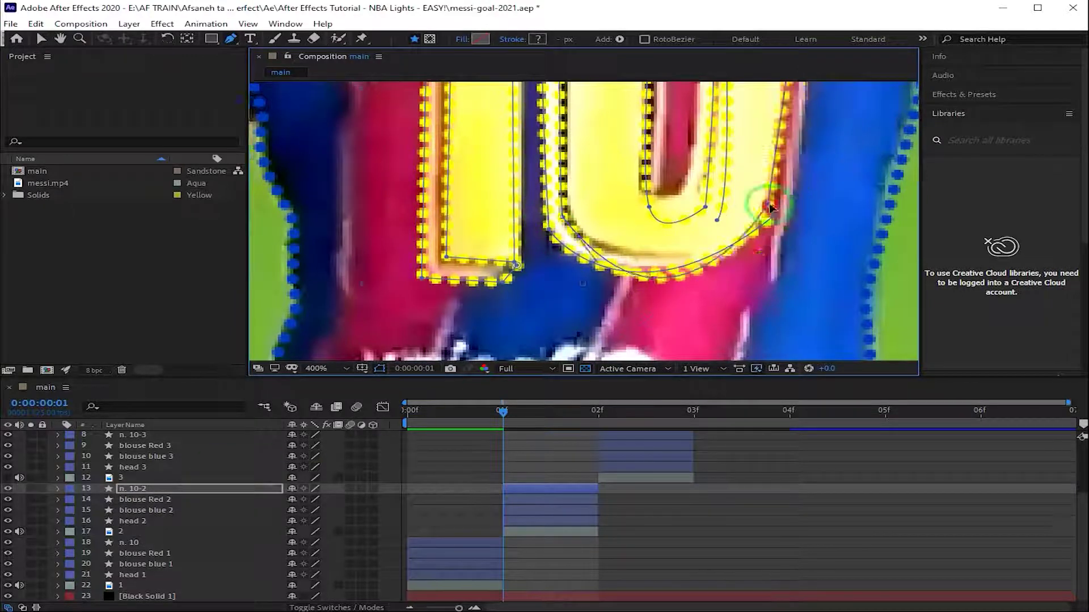
pyautogui.scroll(5, 563, 214)
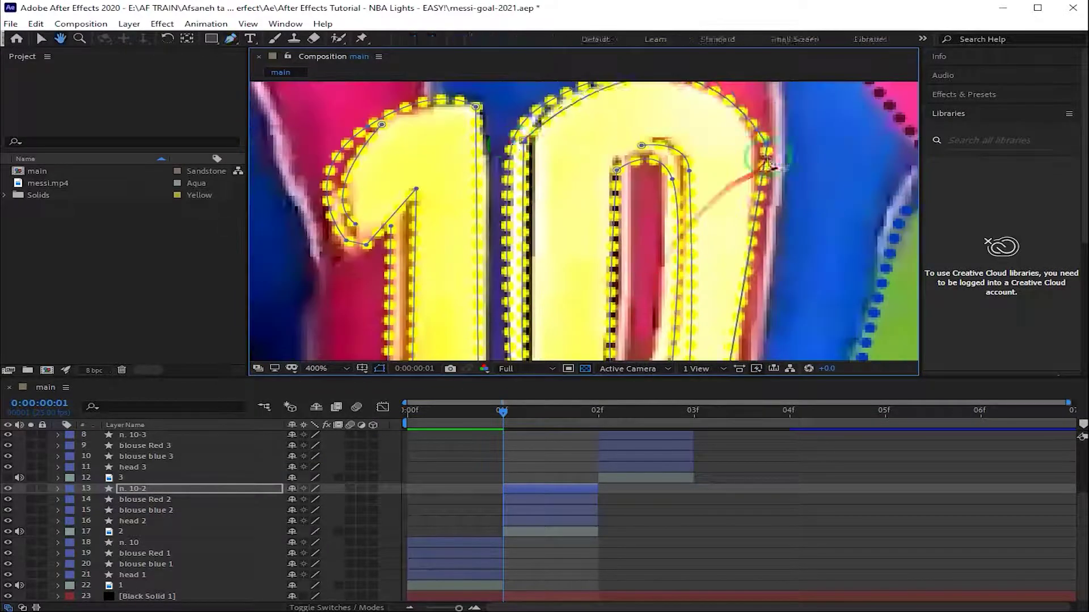
# Adjust the remaining outer and inner points of the 0 in the n. 10-2 outline to match the shirt number
pyautogui.moveTo(572, 137); pyautogui.dragTo(567, 262)
pyautogui.moveTo(636, 271); pyautogui.dragTo(615, 122)
pyautogui.moveTo(678, 248); pyautogui.dragTo(667, 224)
pyautogui.click(586, 121)
pyautogui.moveTo(586, 121)
pyautogui.mouseDown()
pyautogui.moveTo(622, 112)
pyautogui.moveTo(637, 294)
pyautogui.moveTo(620, 170)
pyautogui.moveTo(525, 249)
pyautogui.mouseUp()
pyautogui.click(157, 489)
pyautogui.moveTo(592, 288); pyautogui.dragTo(421, 152)
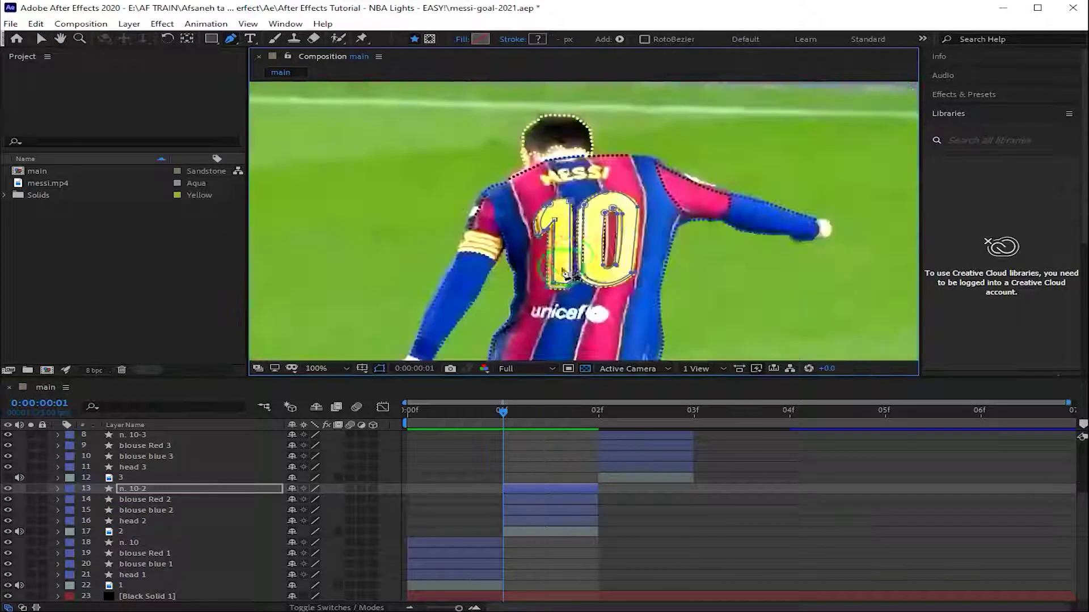
# Move the n. 10-3 outline over the shirt number at frame 2, then scale it down and rotate it to fit
pyautogui.click(596, 411)
pyautogui.click(12, 539)
pyautogui.click(602, 238)
pyautogui.scroll(1, 602, 238)
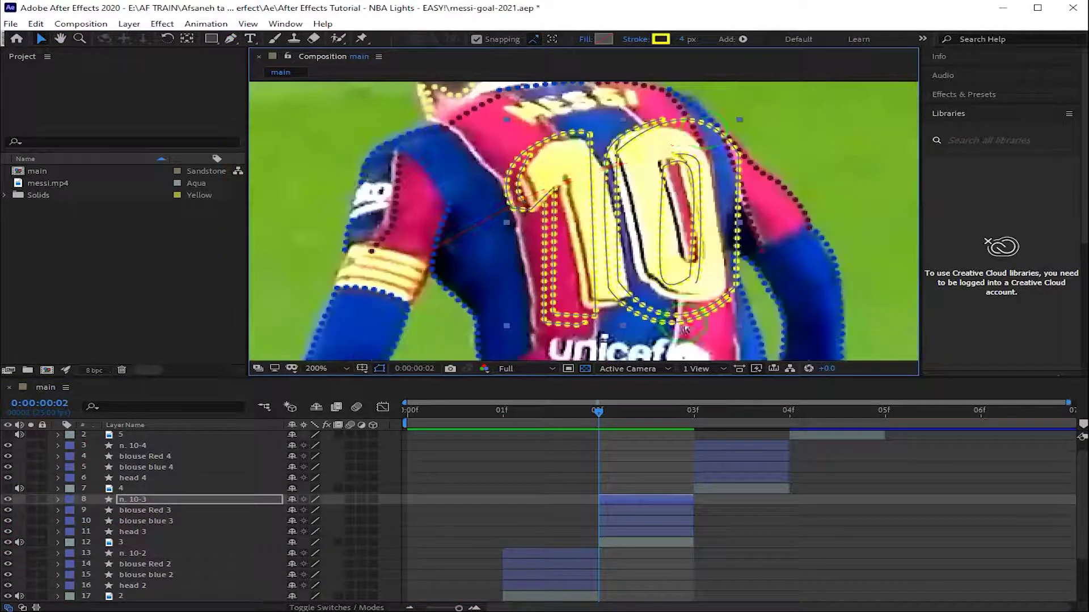
pyautogui.click(736, 309)
pyautogui.moveTo(735, 309); pyautogui.dragTo(499, 125)
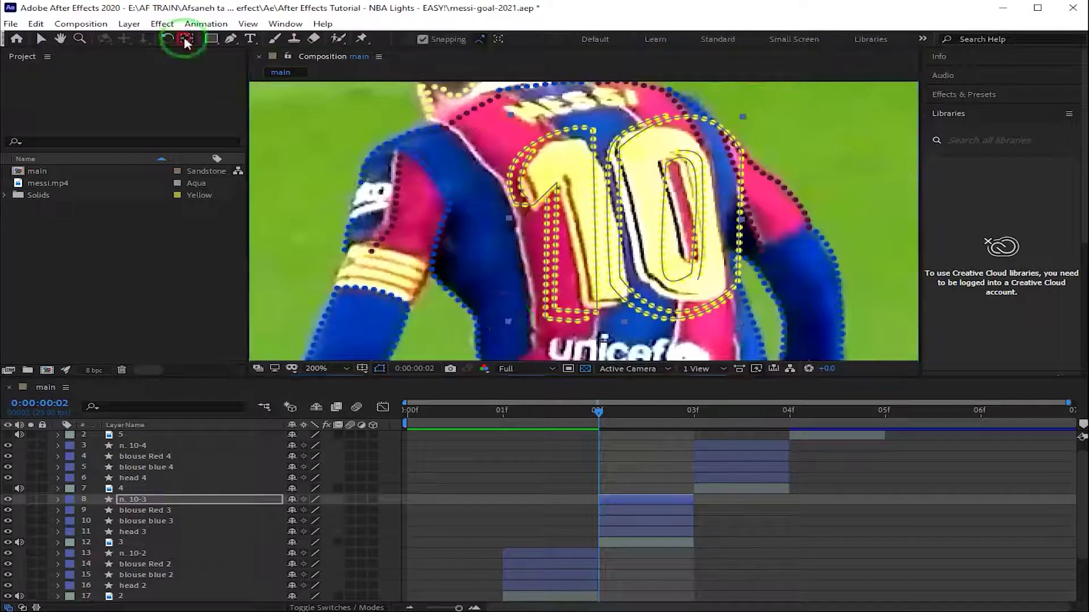
pyautogui.press('w')
pyautogui.moveTo(734, 122); pyautogui.dragTo(520, 138)
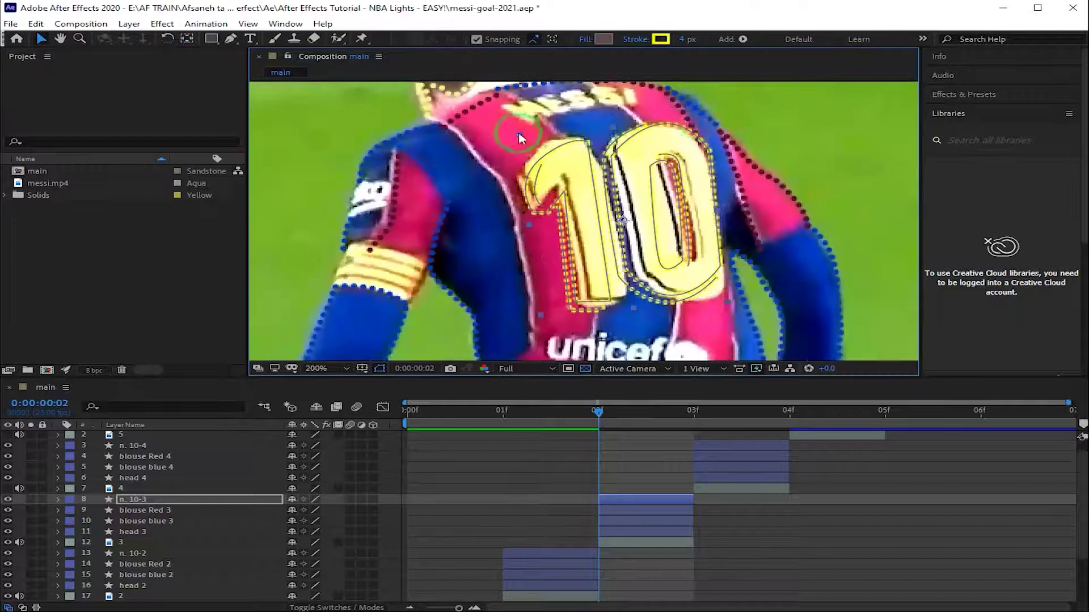
pyautogui.moveTo(583, 212); pyautogui.dragTo(578, 216)
# Reduce footage layer 3's opacity to 65% and adjust the n. 10-3 outline's points to follow both digits
pyautogui.click(125, 546)
pyautogui.press('t')
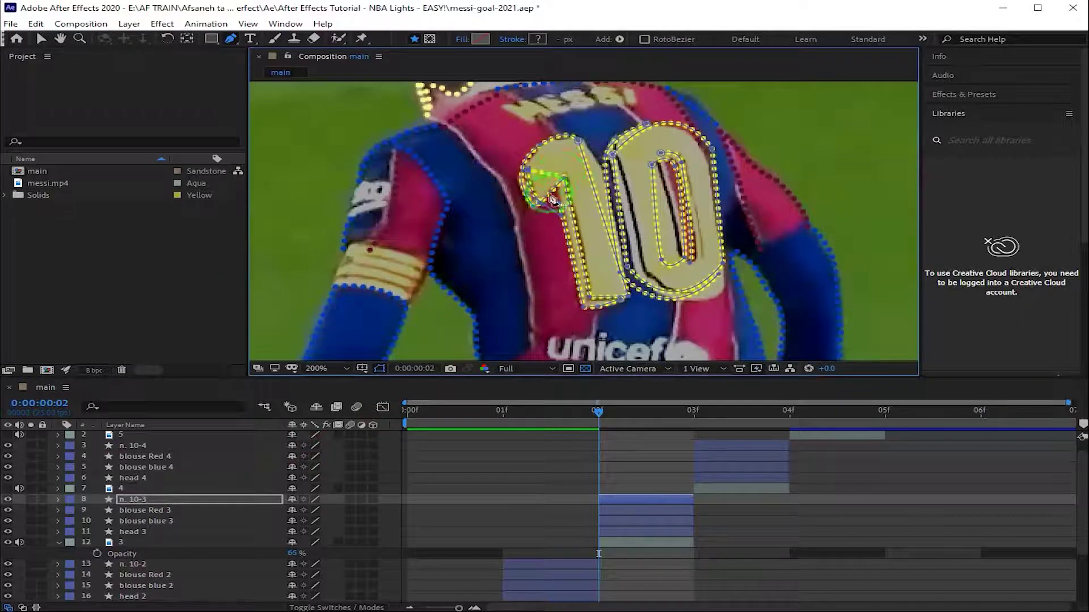
pyautogui.click(624, 299)
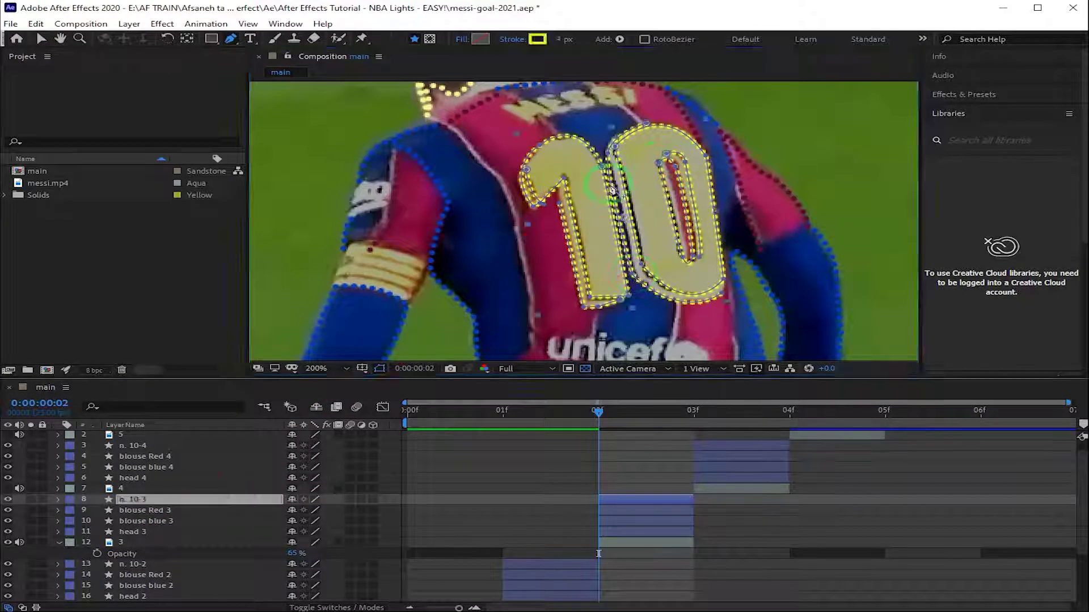
# At frame 3, reduce footage layer 4's opacity to 34% and fit the n. 10-4 outline over the shirt number
pyautogui.click(652, 500)
pyautogui.click(142, 446)
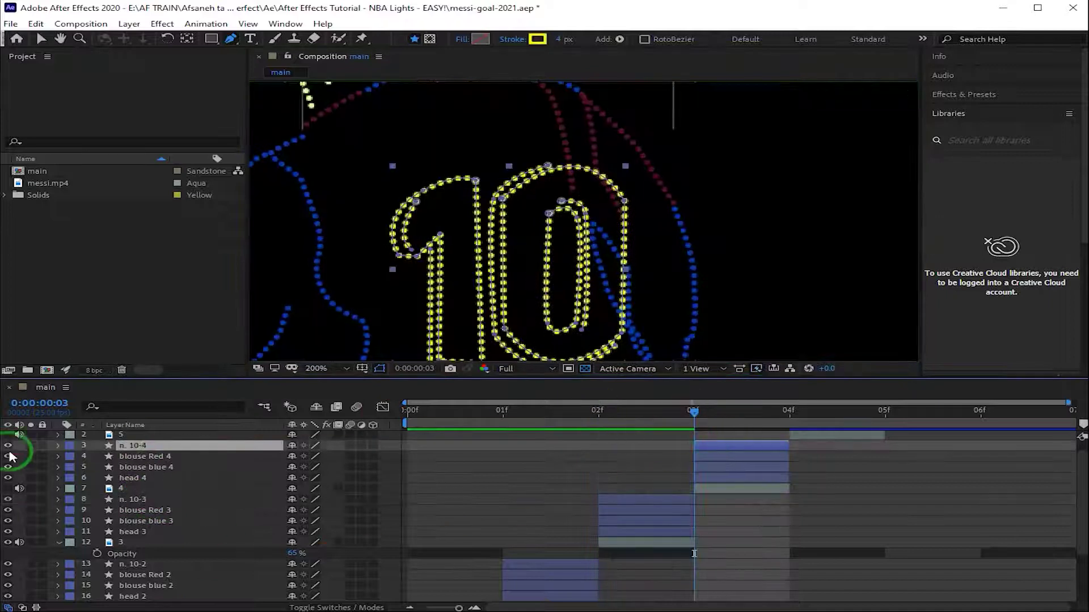
pyautogui.click(291, 498)
pyautogui.click(41, 38)
pyautogui.press(',')
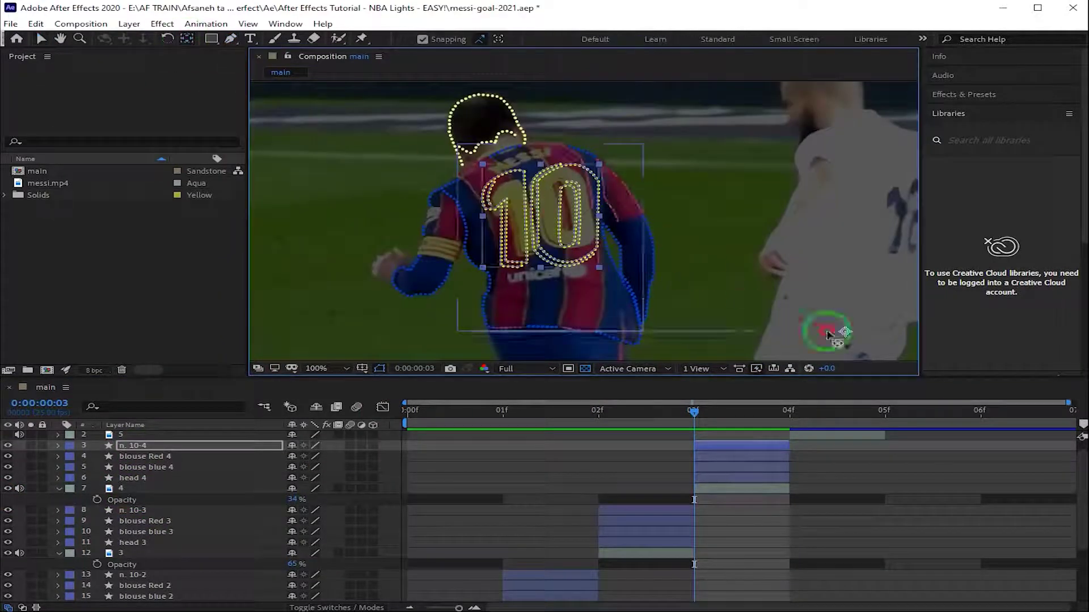
pyautogui.scroll(1, 423, 381)
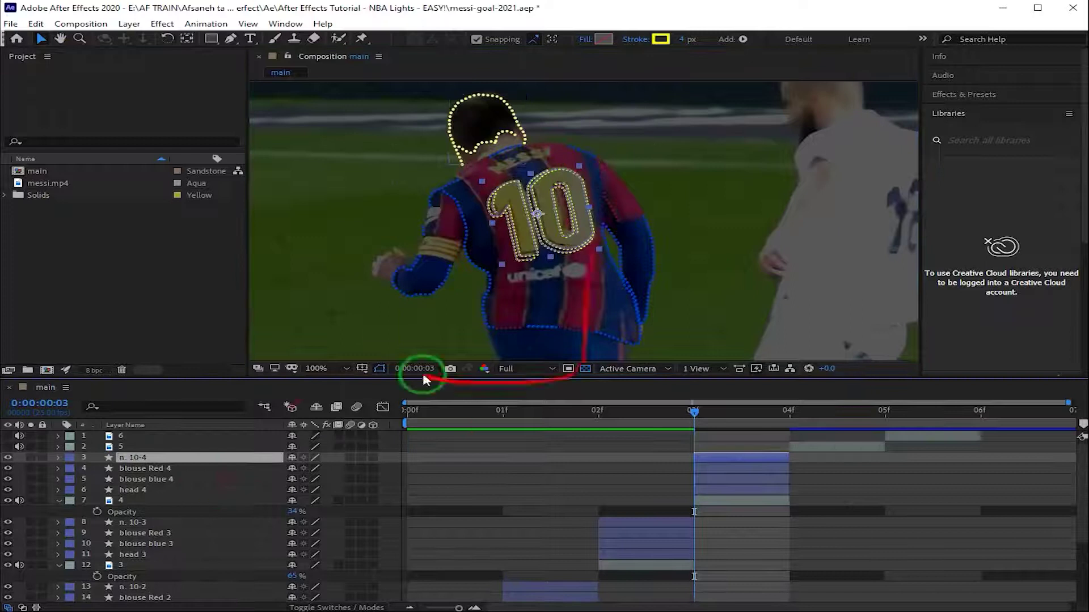
# Go through the frames one by one to check the number outlines
pyautogui.press('Home')
pyautogui.press('pagedown')
pyautogui.press('pagedown')
pyautogui.press('pagedown')
pyautogui.press('pagedown')
pyautogui.press('pagedown')
pyautogui.press('pageup')
pyautogui.press('pageup')
pyautogui.press('pageup')
pyautogui.press('pageup')
# Reduce footage layer 2's opacity to 29%
pyautogui.scroll(-3, 124, 522)
pyautogui.click(133, 534)
pyautogui.press('t')
pyautogui.moveTo(295, 544); pyautogui.dragTo(255, 543)
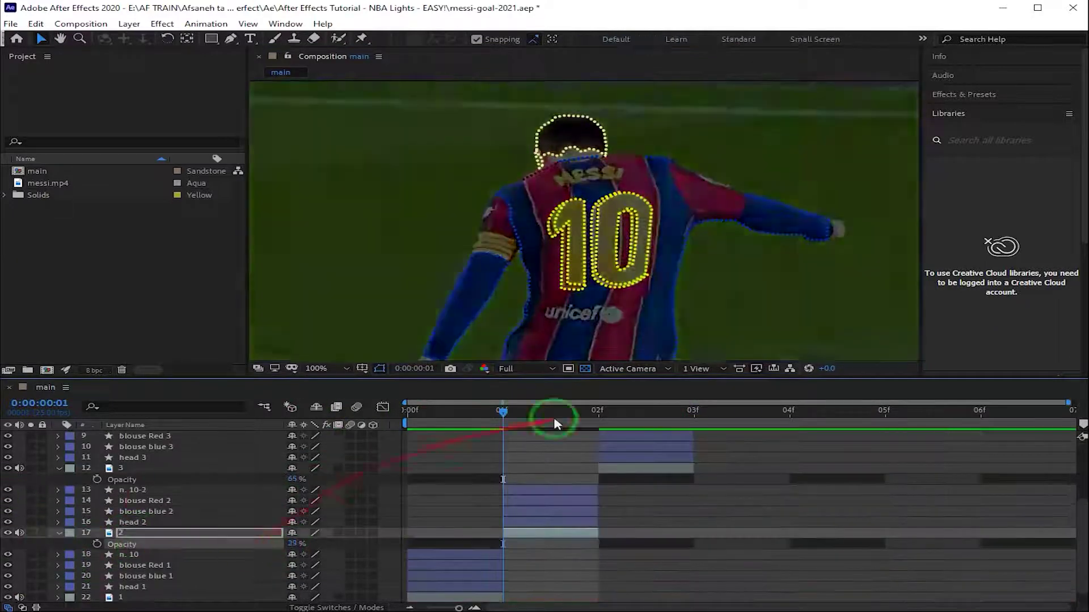
# Set the opacity of footage layers 1, 2, 3 and 4 to 20%
pyautogui.click(555, 417)
pyautogui.scroll(2, 107, 506)
pyautogui.scroll(-3, 129, 549)
pyautogui.click(401, 547)
pyautogui.scroll(1, 233, 542)
pyautogui.click(294, 499)
pyautogui.write('20')
pyautogui.click(294, 435)
pyautogui.write('20')
pyautogui.click(295, 564)
pyautogui.write('20')
pyautogui.scroll(-2, 294, 559)
pyautogui.moveTo(600, 417); pyautogui.dragTo(437, 425)
pyautogui.click(145, 576)
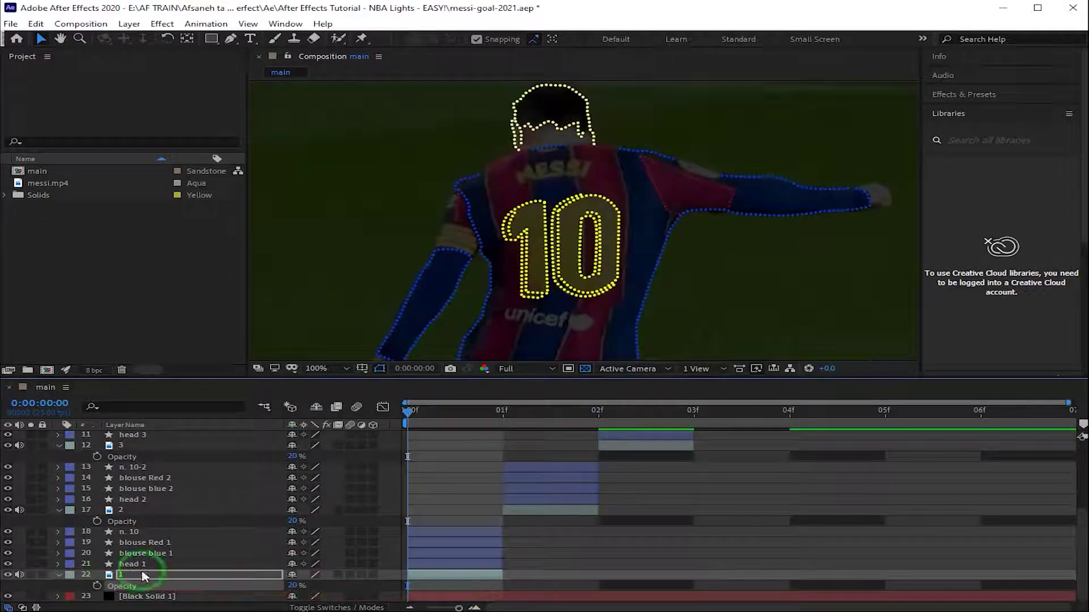
# Draw the letter M of the shirt name as an open Pen path on a new shape layer at frame 0
pyautogui.press('F2')
pyautogui.click(230, 39)
pyautogui.moveTo(514, 175); pyautogui.dragTo(525, 186)
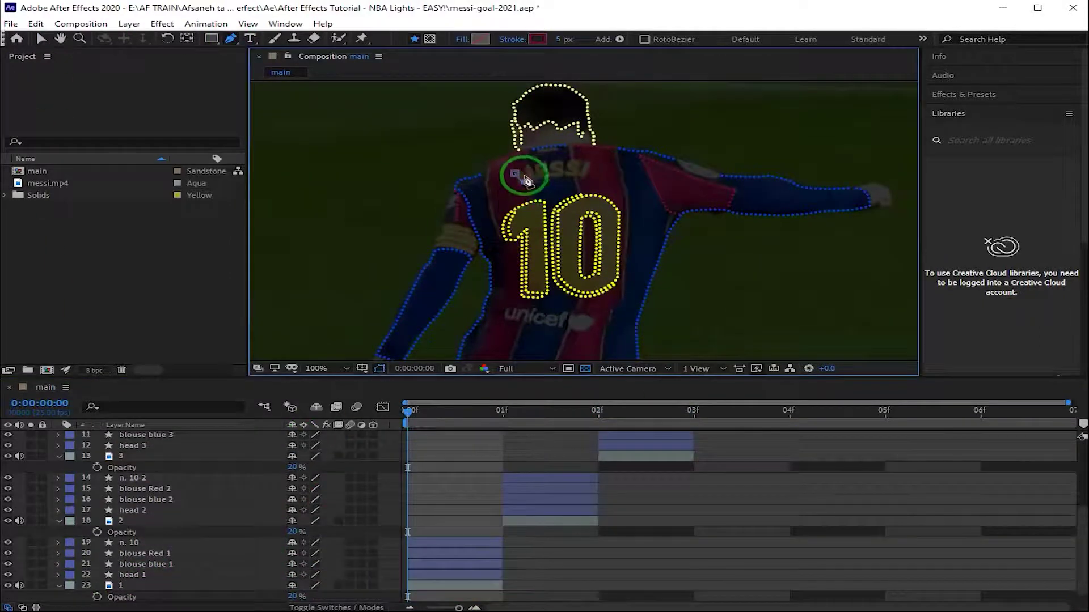
pyautogui.scroll(5, 548, 220)
pyautogui.click(478, 231)
pyautogui.click(516, 248)
pyautogui.click(520, 201)
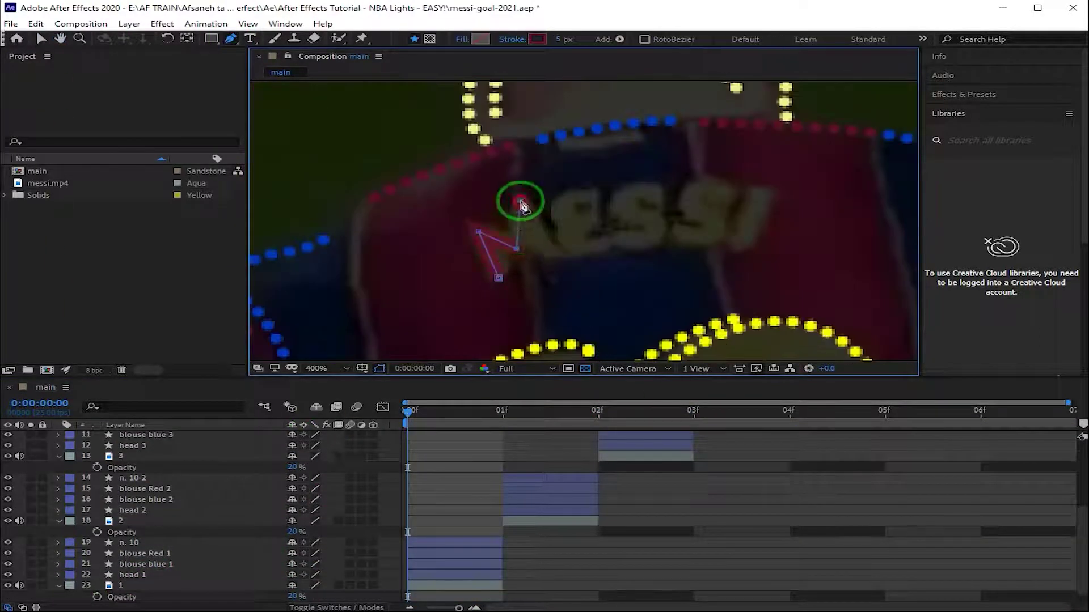
pyautogui.click(553, 250)
# Trace the letter E and the first S of the shirt name with curved open Pen paths
pyautogui.moveTo(594, 219); pyautogui.dragTo(676, 230)
pyautogui.click(594, 218)
pyautogui.moveTo(599, 245); pyautogui.dragTo(673, 256)
pyautogui.moveTo(649, 218); pyautogui.dragTo(734, 252)
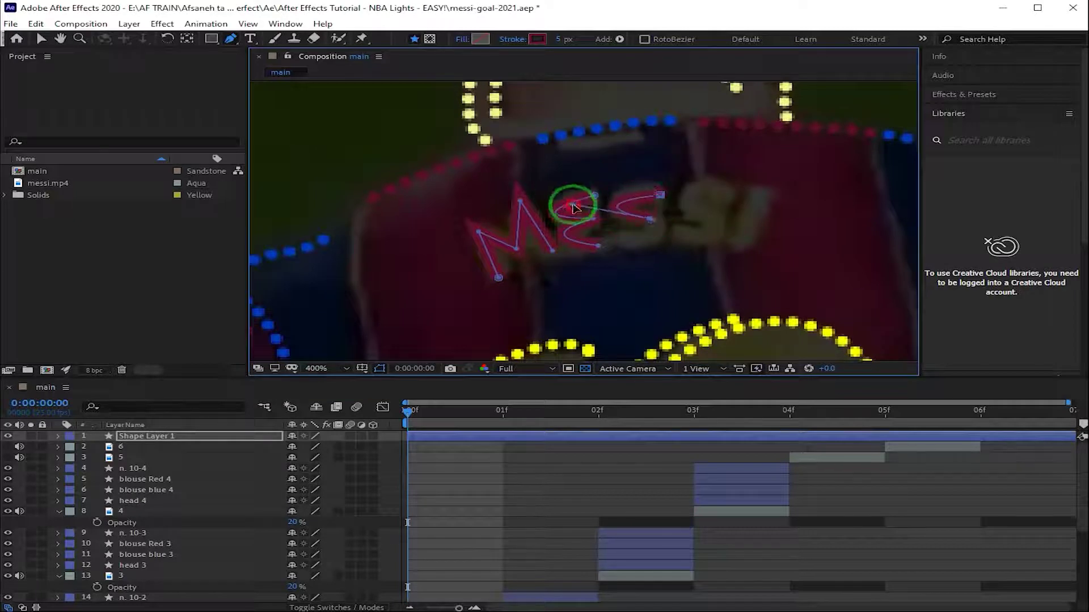
pyautogui.moveTo(618, 238)
pyautogui.mouseDown()
pyautogui.moveTo(554, 233)
pyautogui.moveTo(613, 242)
pyautogui.mouseUp()
# Rename the new shape layer "messi" and trace the second S and the I of the shirt name
pyautogui.click(165, 440)
pyautogui.write('messi')
pyautogui.click(688, 195)
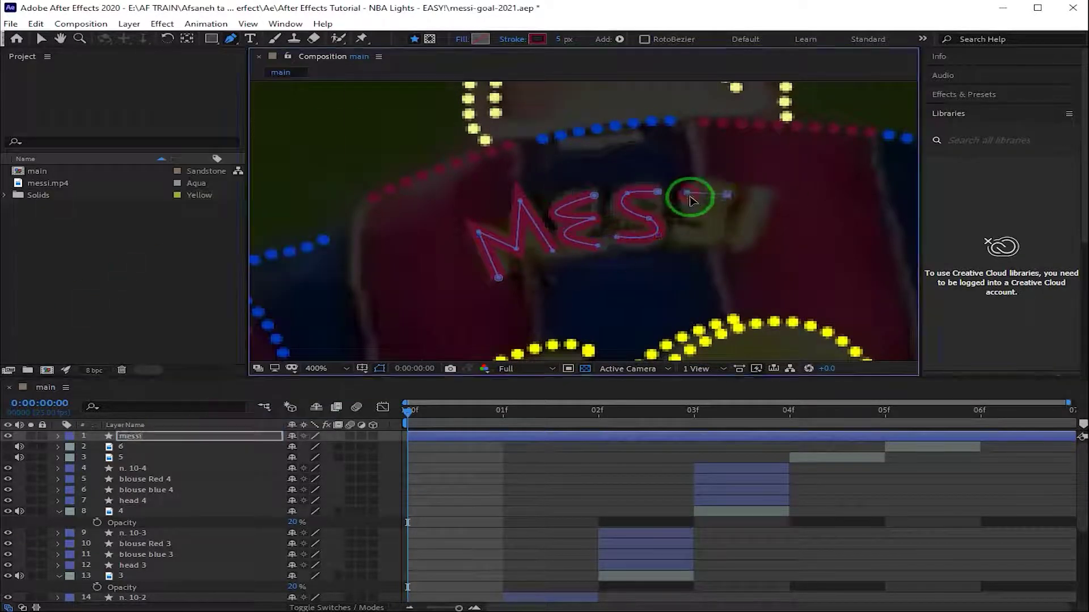
pyautogui.click(764, 195)
pyautogui.click(734, 248)
# Delete the individual strokes inside Shapes 1 to 5 of the messi layer and add one shared stroke to its contents
pyautogui.click(189, 445)
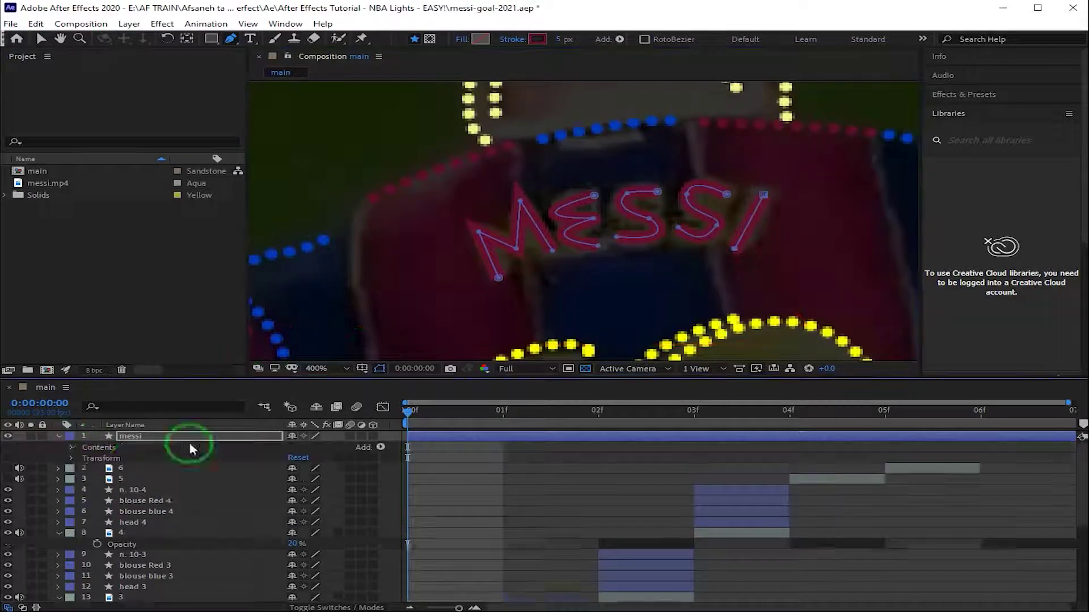
pyautogui.click(80, 501)
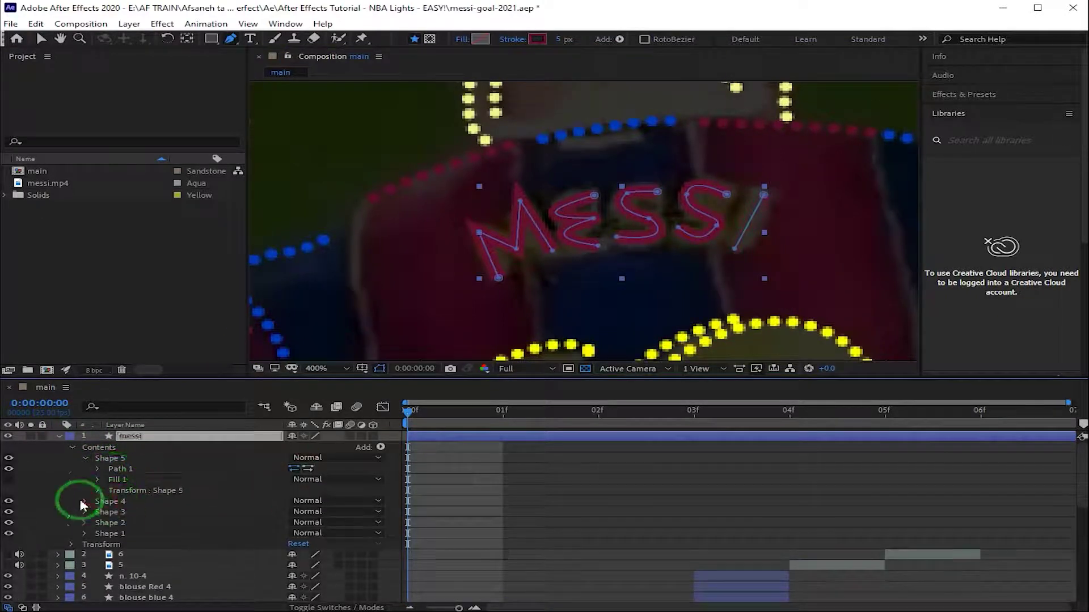
pyautogui.click(85, 564)
pyautogui.click(127, 518)
pyautogui.press('Delete')
pyautogui.click(397, 462)
pyautogui.click(170, 585)
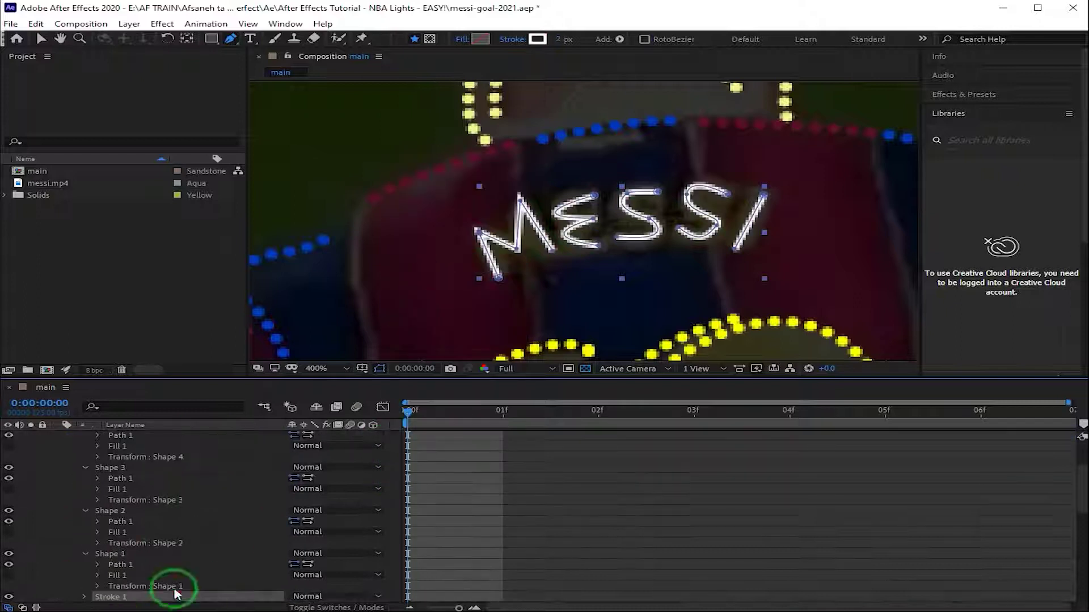
# Set the messi layer's shared stroke to width 5, Round Cap and the yellow colour of the number outline
pyautogui.click(415, 371)
pyautogui.write('5')
pyautogui.click(296, 478)
pyautogui.click(682, 499)
pyautogui.click(663, 366)
pyautogui.click(805, 365)
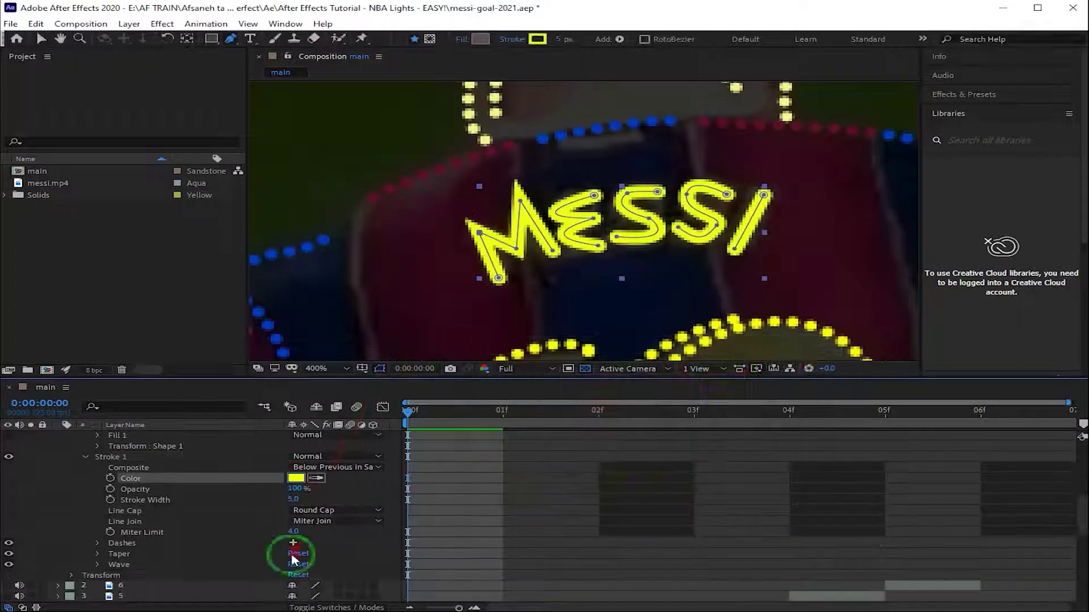
# Add dashes to the messi stroke with Dash 0 and Gap 3, and reshape the path of the letter E
pyautogui.click(293, 543)
pyautogui.click(293, 543)
pyautogui.click(294, 565)
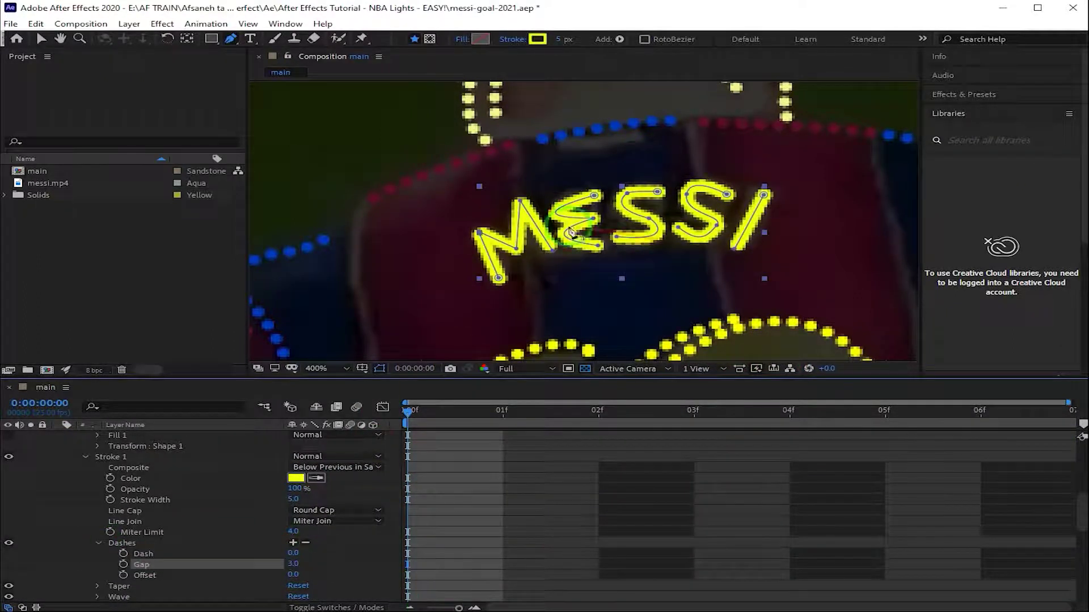
pyautogui.click(558, 227)
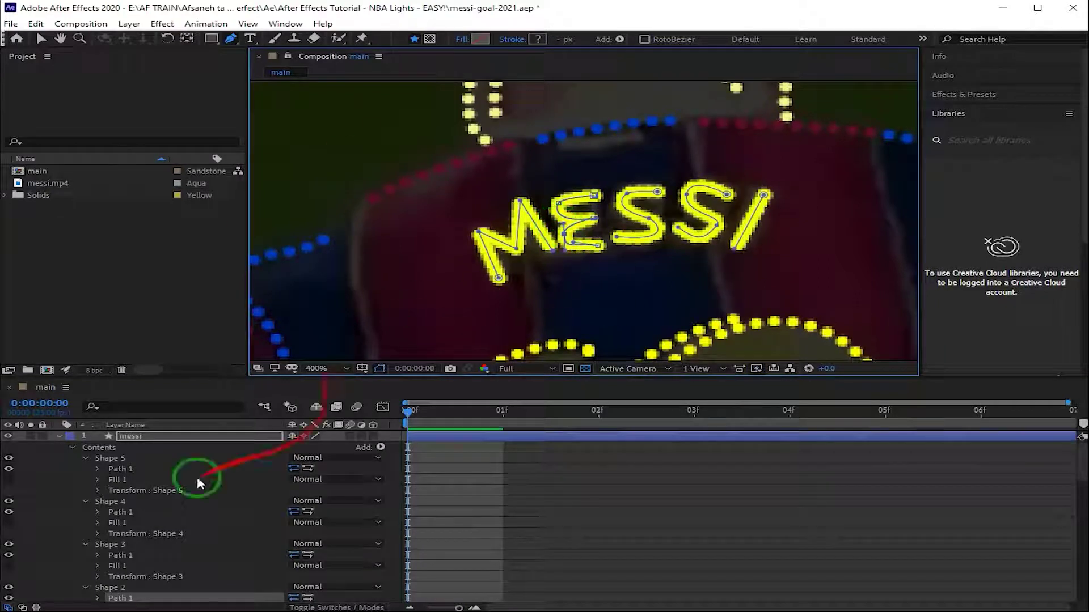
# Trim the messi layer to frame 0 above n. 10, and place a duplicate above n. 10-2 on frame 1
pyautogui.click(140, 440)
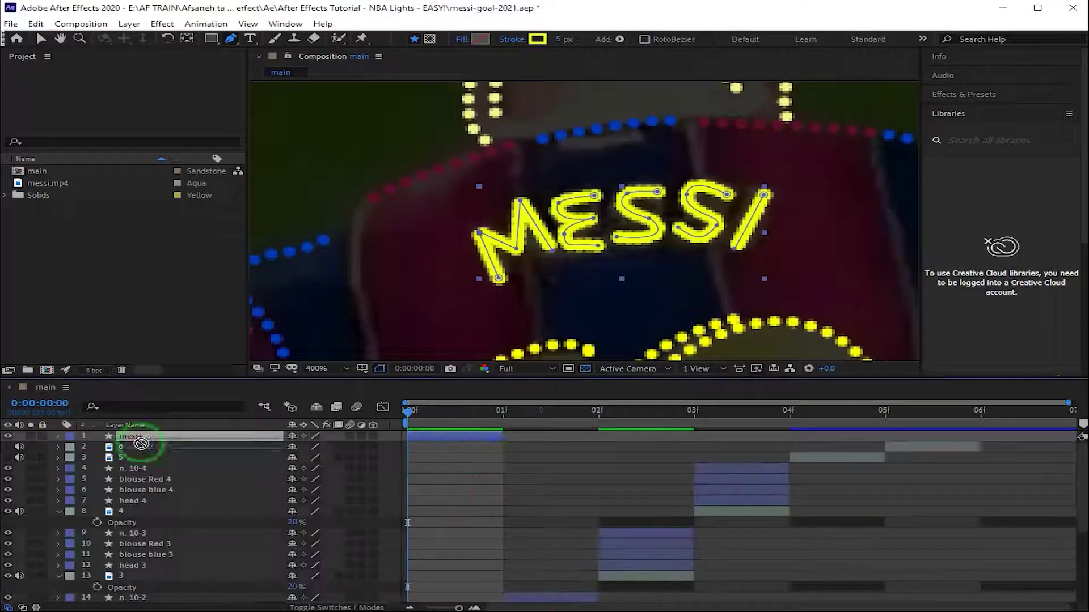
pyautogui.moveTo(140, 444); pyautogui.dragTo(145, 517)
pyautogui.click(36, 23)
pyautogui.click(146, 187)
pyautogui.moveTo(453, 518); pyautogui.dragTo(554, 493)
pyautogui.click(513, 414)
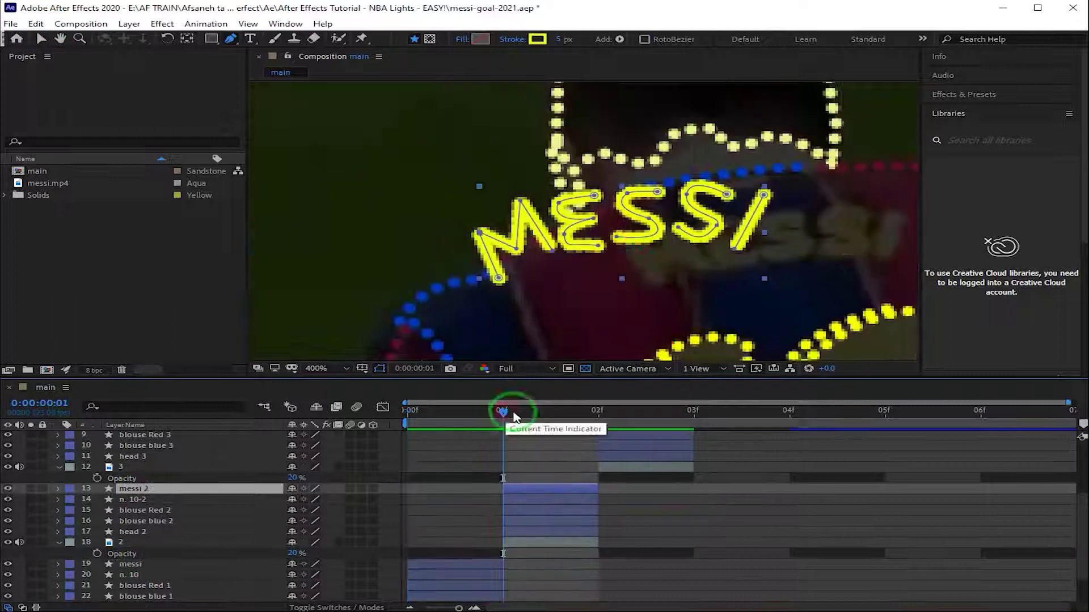
# Move the messi 2 lettering over the shirt name at frame 1
pyautogui.press('v')
pyautogui.moveTo(624, 227); pyautogui.dragTo(766, 226)
pyautogui.moveTo(913, 278); pyautogui.dragTo(790, 280)
pyautogui.moveTo(681, 218); pyautogui.dragTo(691, 225)
# Duplicate the messi 2 layer and place the copy above n. 10-3 on frame 2
pyautogui.click(35, 23)
pyautogui.click(146, 187)
pyautogui.moveTo(146, 489)
pyautogui.mouseDown()
pyautogui.moveTo(151, 430)
pyautogui.moveTo(148, 487)
pyautogui.mouseUp()
pyautogui.click(601, 413)
pyautogui.moveTo(532, 492); pyautogui.dragTo(627, 491)
# Move the messi 3 lettering towards the shirt name at frame 2 and start rotating it to match
pyautogui.moveTo(688, 225); pyautogui.dragTo(673, 188)
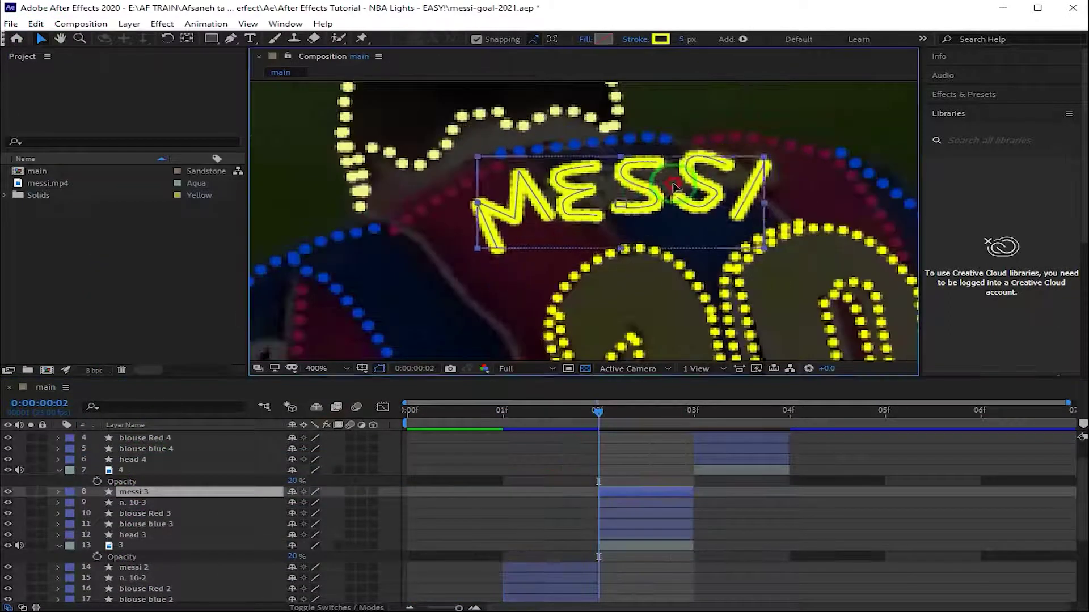
pyautogui.click(167, 38)
pyautogui.moveTo(499, 198)
pyautogui.mouseDown()
pyautogui.moveTo(496, 230)
pyautogui.moveTo(481, 192)
pyautogui.moveTo(491, 192)
pyautogui.mouseUp()
pyautogui.click(41, 38)
pyautogui.moveTo(509, 199); pyautogui.dragTo(547, 189)
# Center the messi 3 layer's anchor point and rotate the lettering to the slant of the shirt name
pyautogui.rightClick(615, 206)
pyautogui.moveTo(660, 268)
pyautogui.click(866, 346)
pyautogui.click(645, 348)
pyautogui.click(746, 130)
pyautogui.click(680, 207)
pyautogui.doubleClick(522, 170)
# Move the messi 3 lettering onto the shirt name and reshape its individual letters to fit
pyautogui.click(141, 521)
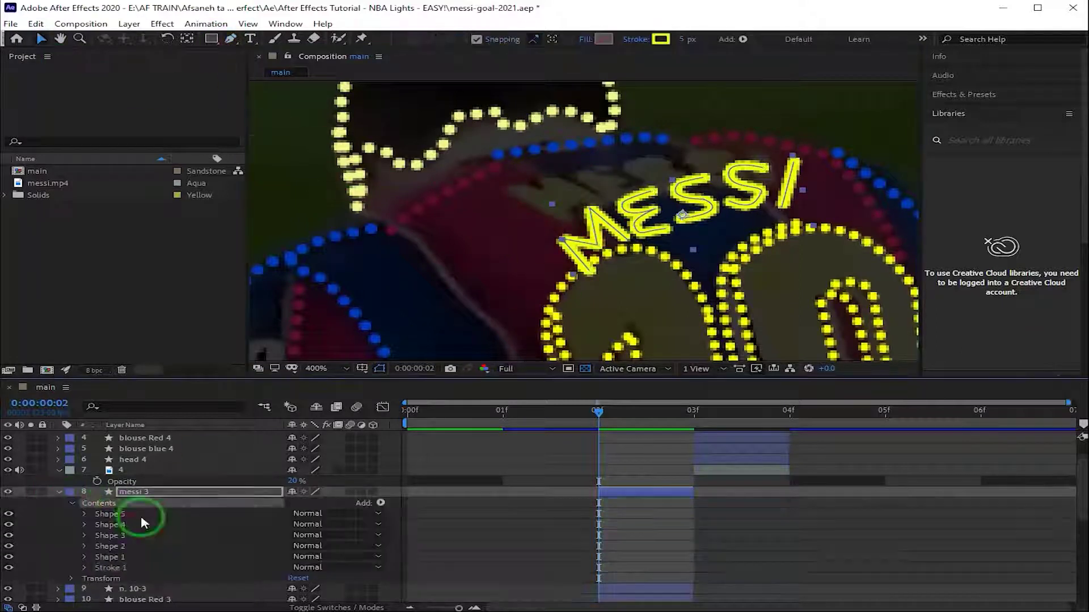
pyautogui.moveTo(602, 225); pyautogui.dragTo(584, 204)
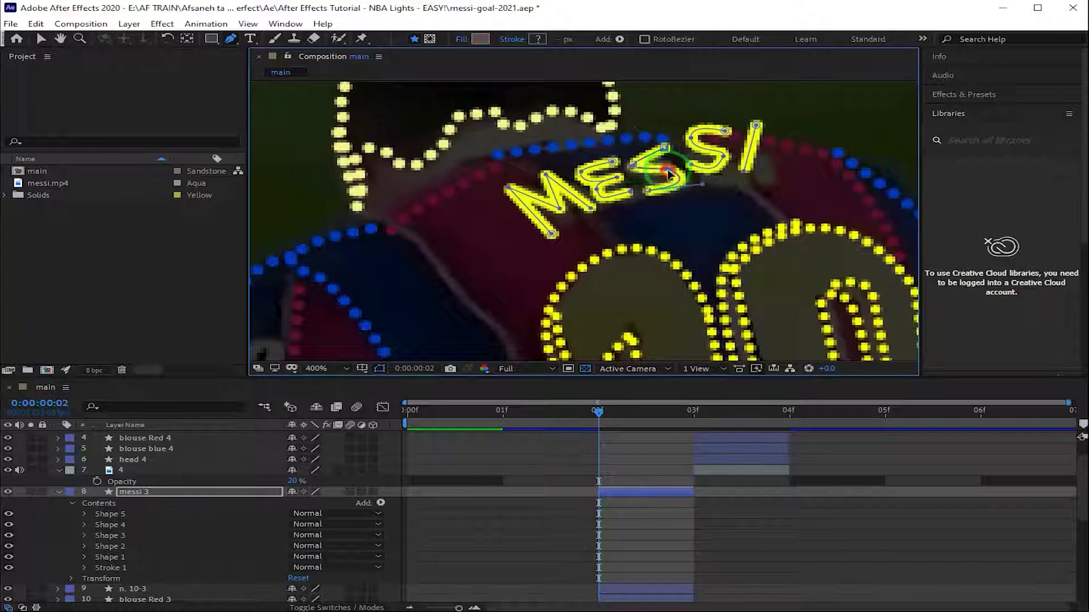
pyautogui.moveTo(709, 165); pyautogui.dragTo(718, 154)
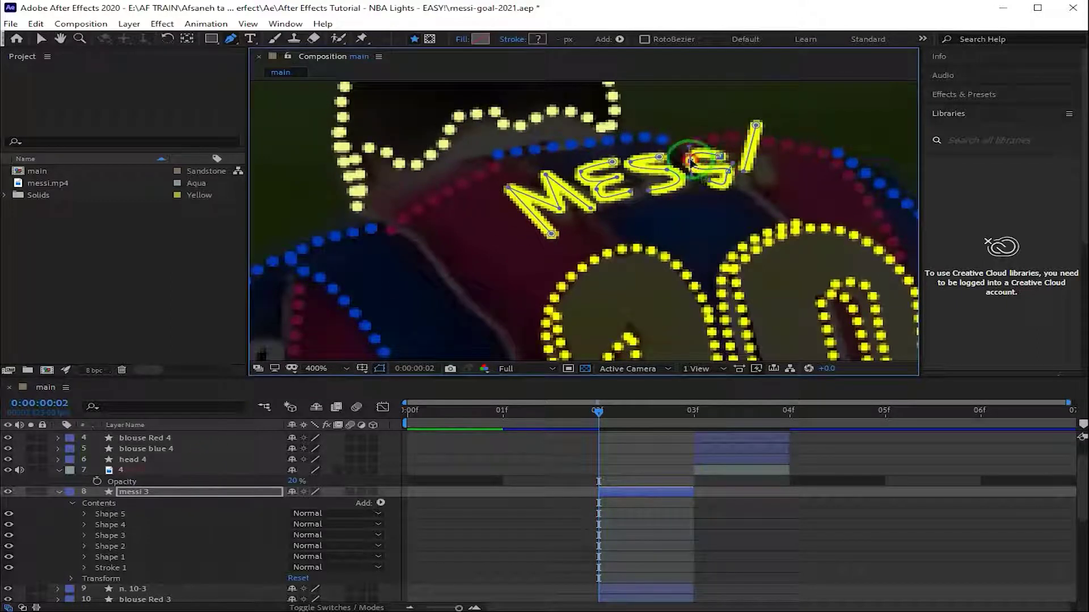
# Place a messi 4 copy above n. 10-4 at frame 3 and fit its letters over the shirt name
pyautogui.press('pagedown')
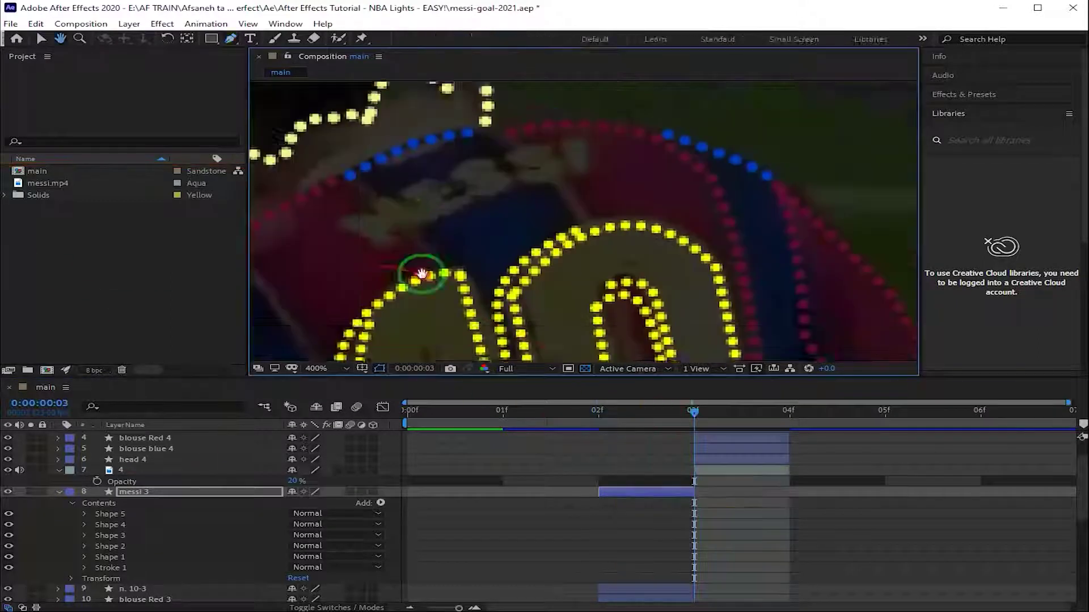
pyautogui.moveTo(421, 274); pyautogui.dragTo(534, 308)
pyautogui.click(151, 440)
pyautogui.hotkey('ctrl', 'alt', 'v')
pyautogui.click(462, 245)
pyautogui.press('g')
pyautogui.moveTo(503, 301)
pyautogui.mouseDown()
pyautogui.moveTo(544, 218)
pyautogui.moveTo(578, 215)
pyautogui.mouseUp()
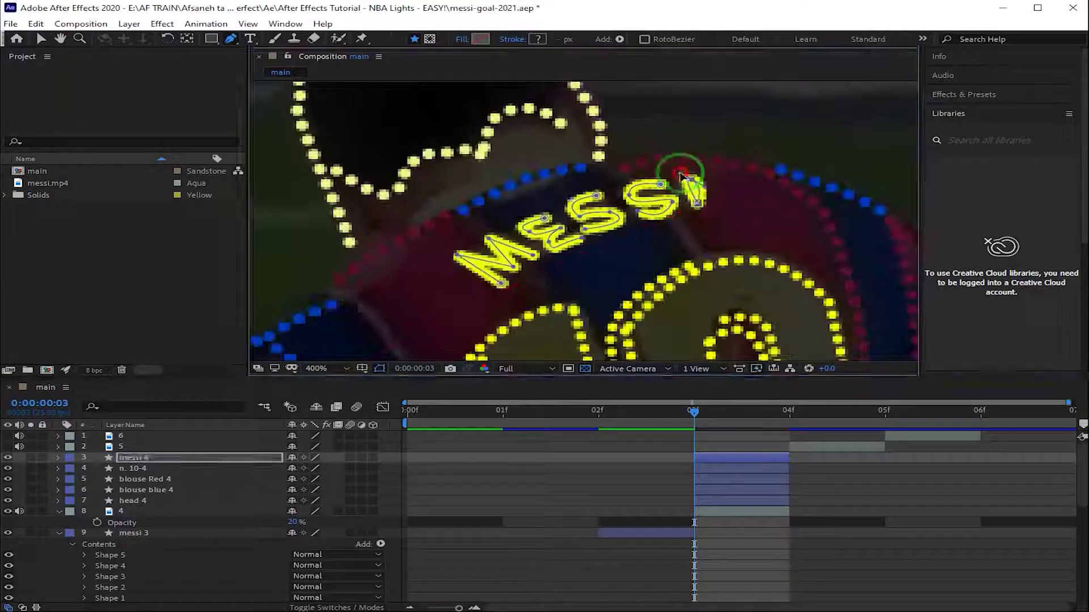
# Scrub back through the timeline to check the messi lettering across the frames
pyautogui.click(780, 412)
pyautogui.moveTo(778, 417); pyautogui.dragTo(656, 413)
pyautogui.click(742, 437)
# Draw a yellow zigzag line over the captain's armband at frame 0 on a new shape layer named "band acpitain"
pyautogui.press('Home')
pyautogui.scroll(-10, 432, 539)
pyautogui.click(433, 546)
pyautogui.scroll(10, 433, 539)
pyautogui.click(230, 39)
pyautogui.click(504, 289)
pyautogui.hotkey('ctrl', 'z')
pyautogui.hotkey('ctrl', 'z')
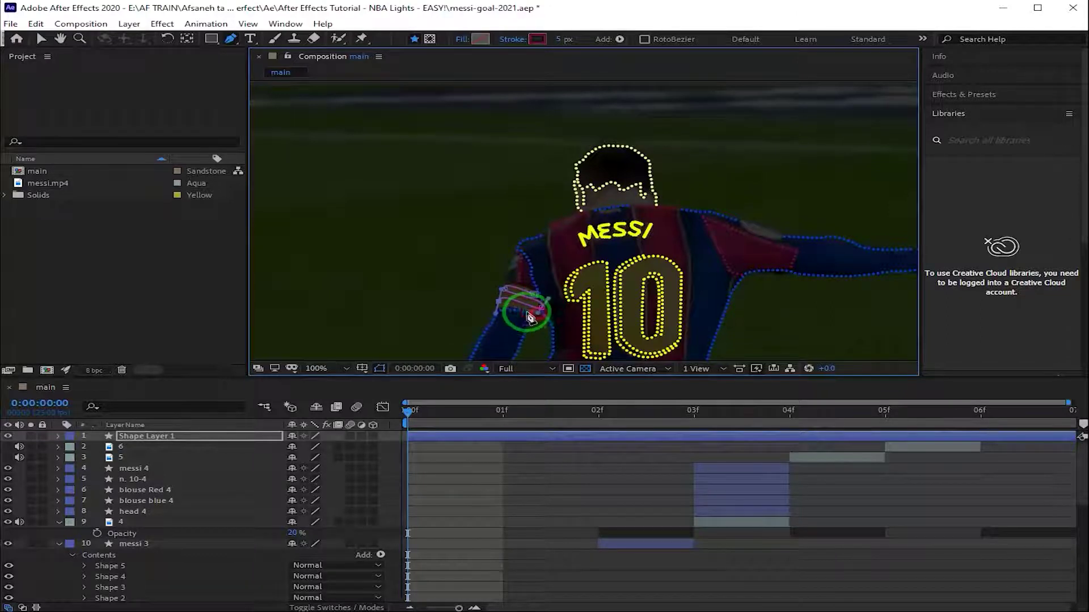
pyautogui.scroll(4, 528, 316)
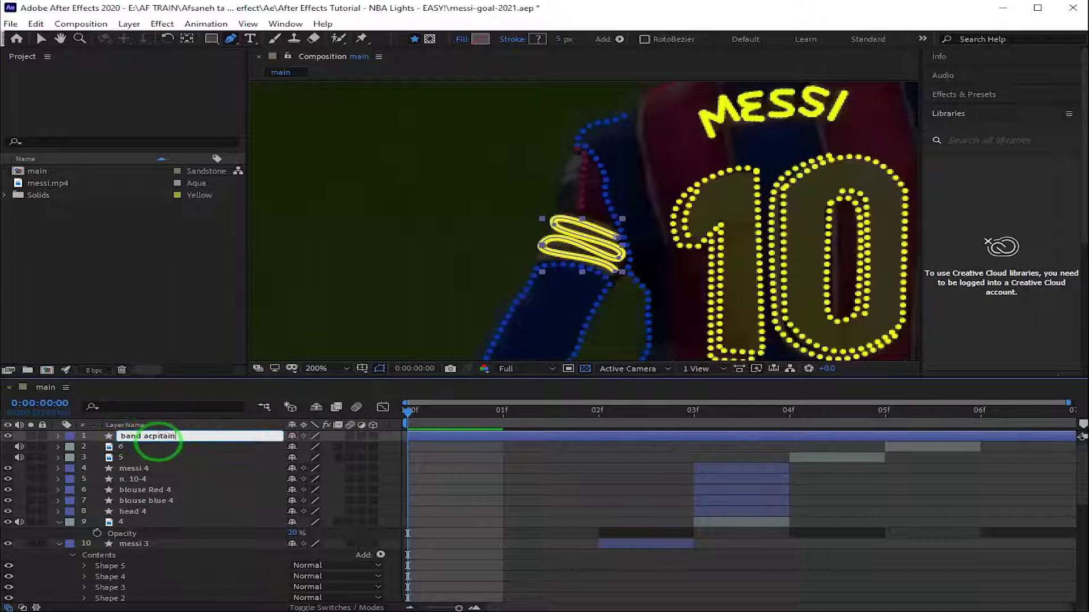
pyautogui.press('Return')
# Trim band acpitain to frame 0 above the messi layer, and place a duplicate above messi 2 on frame 1
pyautogui.moveTo(1074, 436); pyautogui.dragTo(504, 438)
pyautogui.moveTo(161, 436); pyautogui.dragTo(165, 511)
pyautogui.click(36, 24)
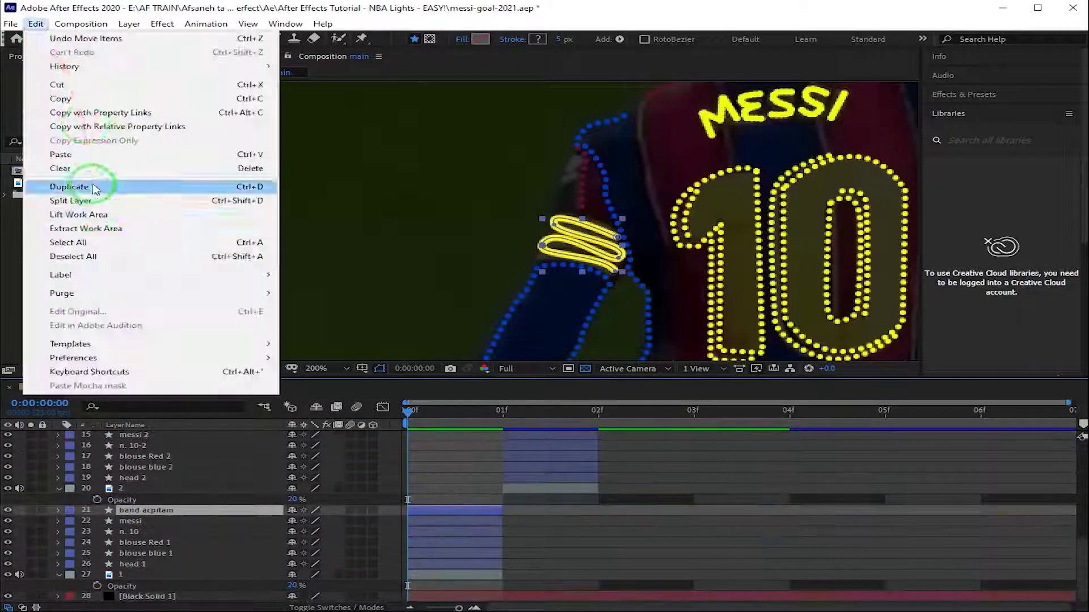
pyautogui.click(69, 186)
pyautogui.click(502, 411)
pyautogui.press('v')
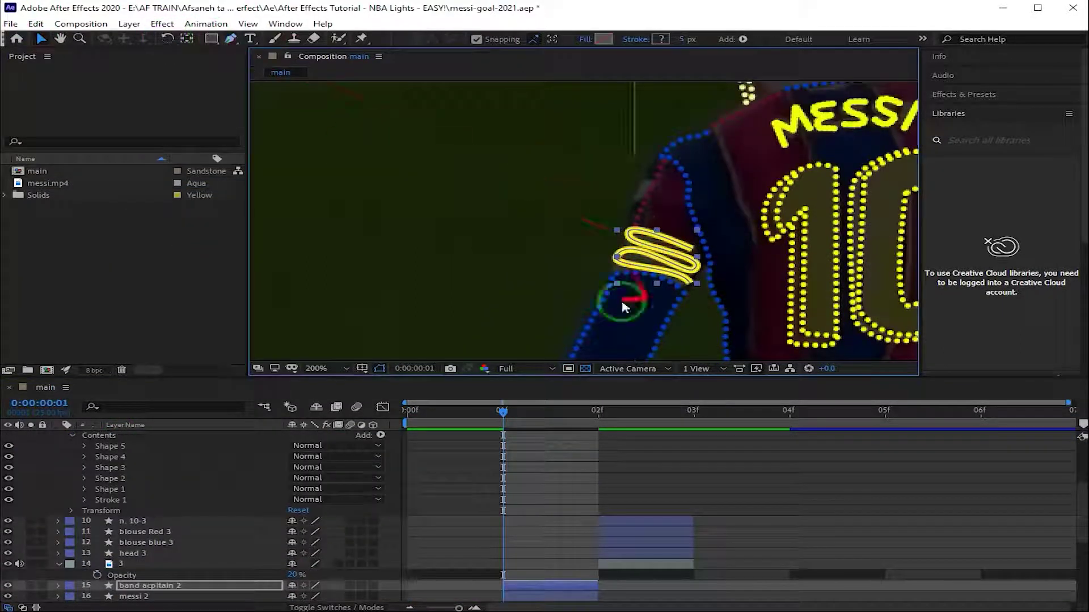
# Fit band acpitain 2 over the armband at frame 1, and place a reshaped copy above messi 3 at frame 2
pyautogui.moveTo(625, 307); pyautogui.dragTo(702, 257)
pyautogui.press('g')
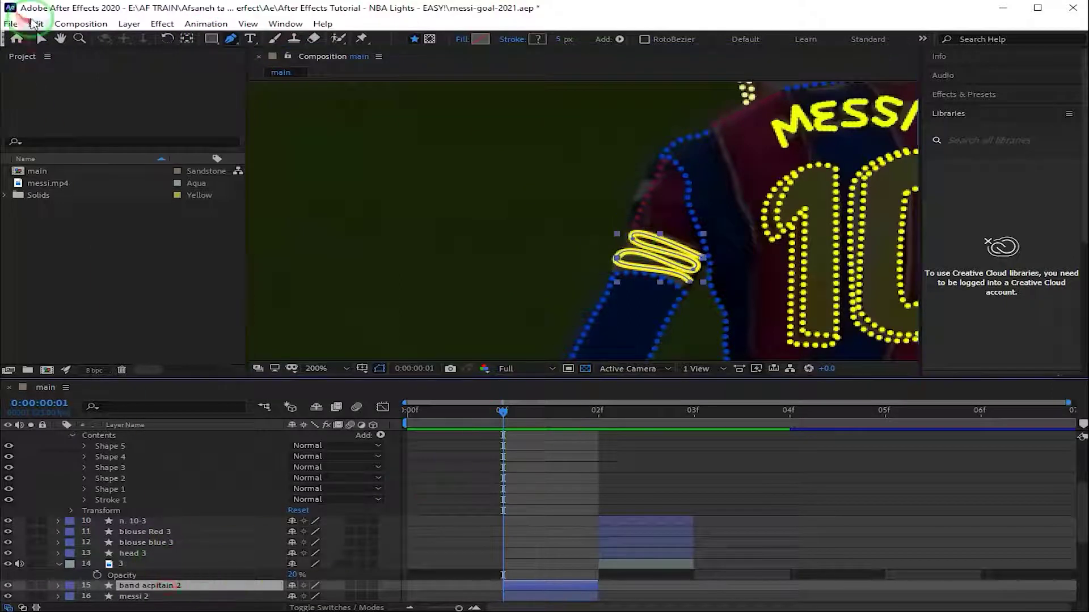
pyautogui.hotkey('ctrl', 'd')
pyautogui.moveTo(539, 479); pyautogui.dragTo(635, 478)
pyautogui.press('pagedown')
pyautogui.press('v')
pyautogui.moveTo(661, 255); pyautogui.dragTo(666, 261)
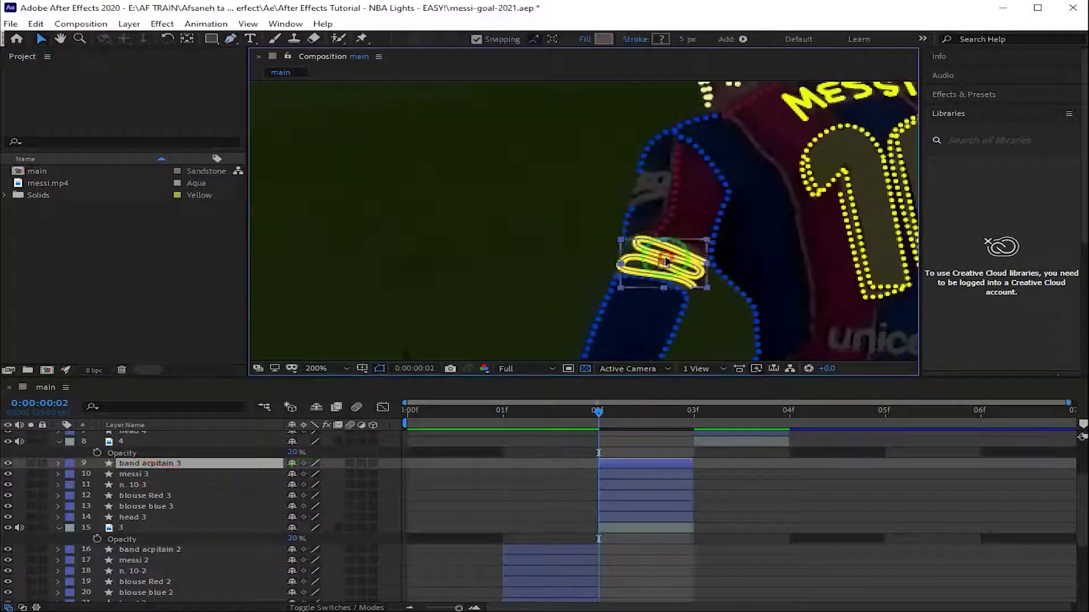
pyautogui.press('g')
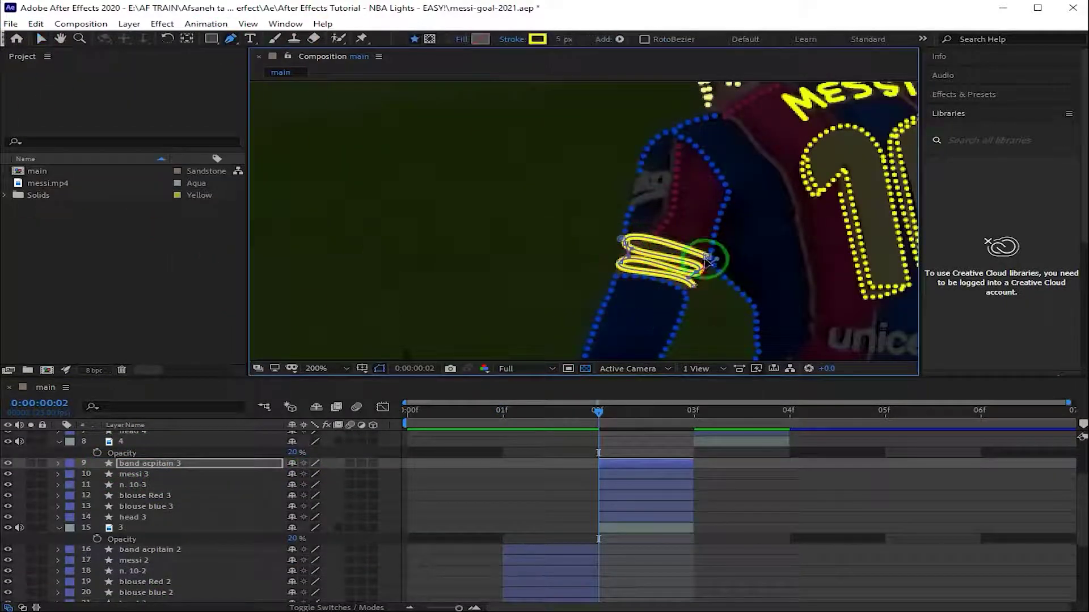
# Place a band acpitain 3 copy above messi 4 at frame 3 and fit it over the armband
pyautogui.click(36, 24)
pyautogui.click(56, 180)
pyautogui.moveTo(617, 457); pyautogui.dragTo(712, 457)
pyautogui.press('pagedown')
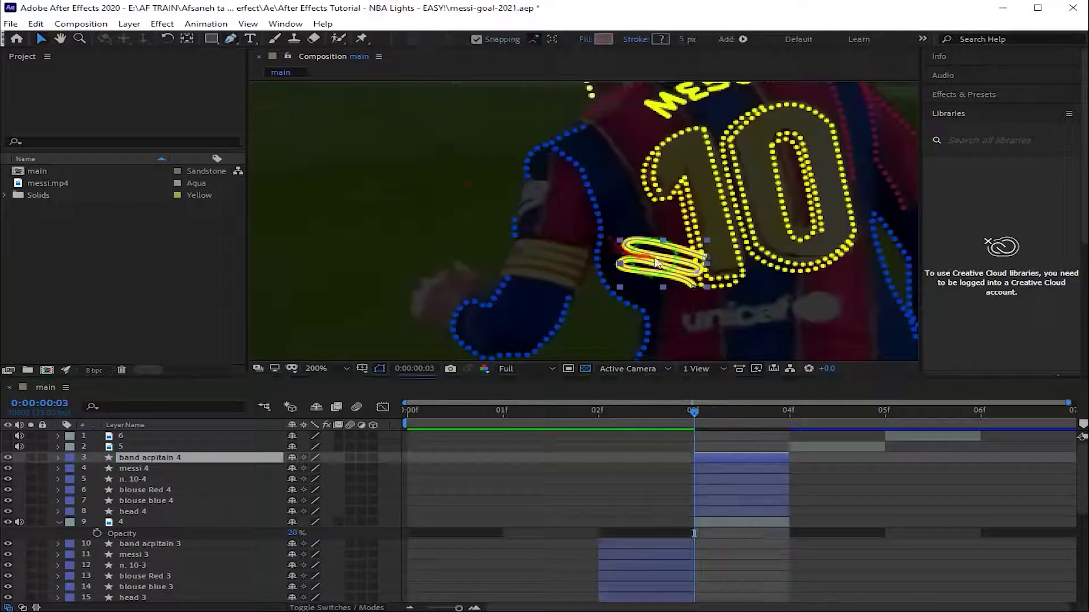
pyautogui.moveTo(584, 288); pyautogui.dragTo(581, 272)
pyautogui.click(801, 408)
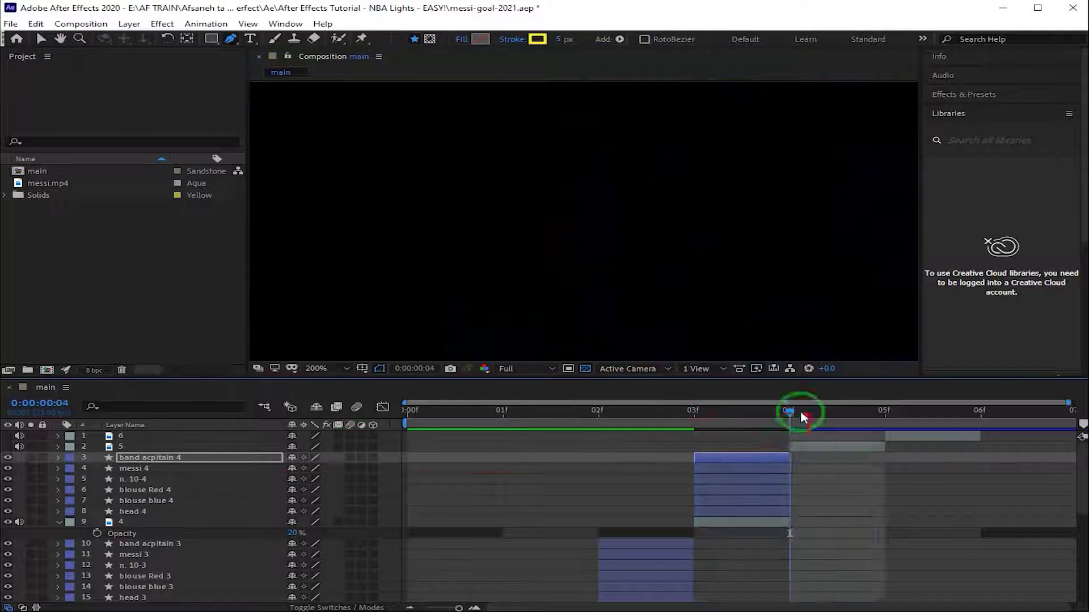
# Draw lines with a white stroke along the upper shirt seams around the name on a new shape layer at frame 0
pyautogui.press('Home')
pyautogui.click(139, 510)
pyautogui.click(641, 101)
pyautogui.click(669, 244)
pyautogui.click(538, 39)
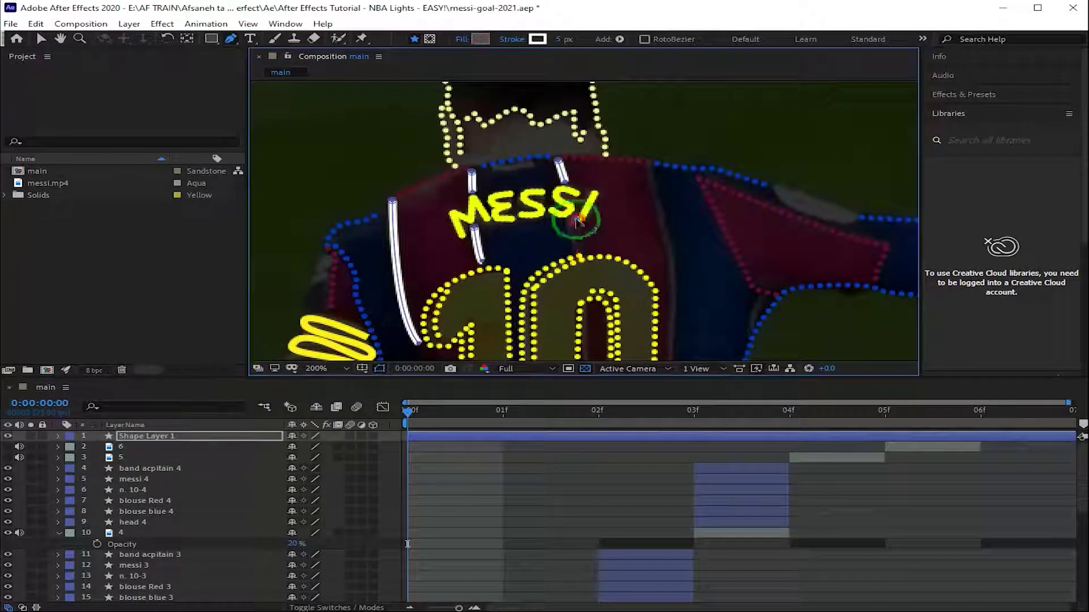
# Draw white lines along the stripe seams of the lower shirt down to the hem at frame 0
pyautogui.scroll(-5, 652, 173)
pyautogui.click(627, 312)
pyautogui.scroll(-4, 624, 272)
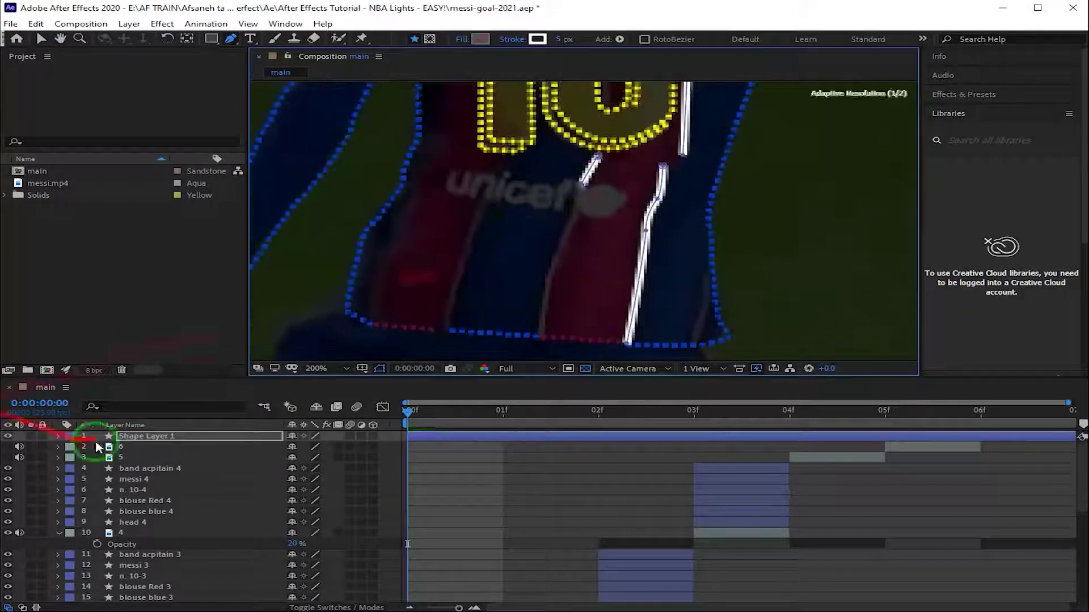
pyautogui.scroll(-3, 567, 227)
pyautogui.click(544, 278)
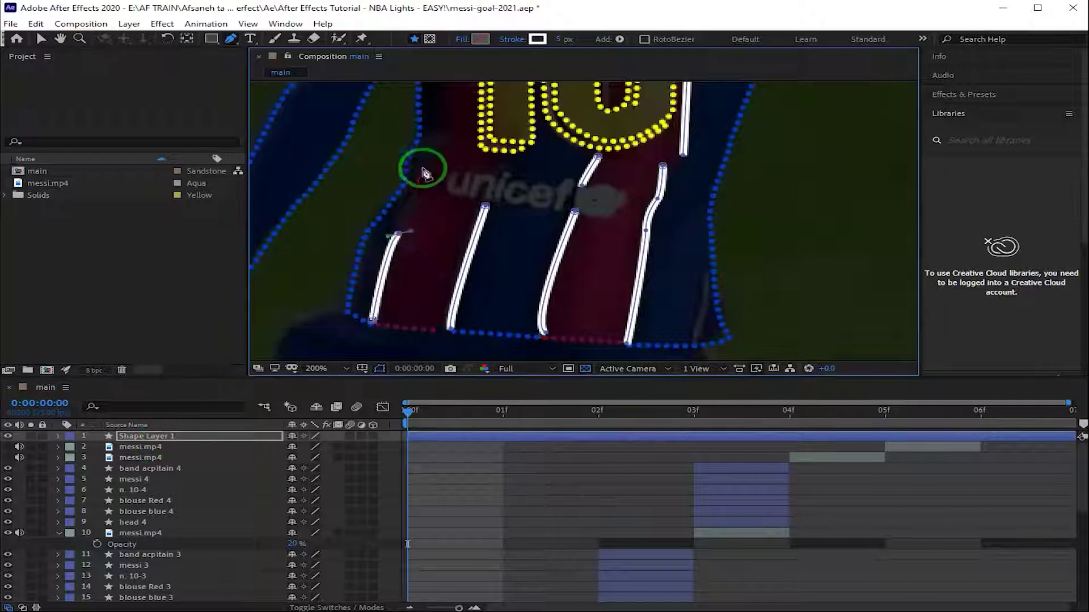
# Outline the shoulder logo on the outstretched arm and draw its underarm seam in white at frame 0
pyautogui.scroll(3, 420, 187)
pyautogui.scroll(-3, 471, 238)
pyautogui.hscroll(4, 499, 255)
pyautogui.scroll(5, 566, 219)
pyautogui.click(575, 109)
pyautogui.moveTo(658, 141)
pyautogui.mouseDown()
pyautogui.moveTo(612, 114)
pyautogui.moveTo(664, 136)
pyautogui.mouseUp()
pyautogui.click(198, 441)
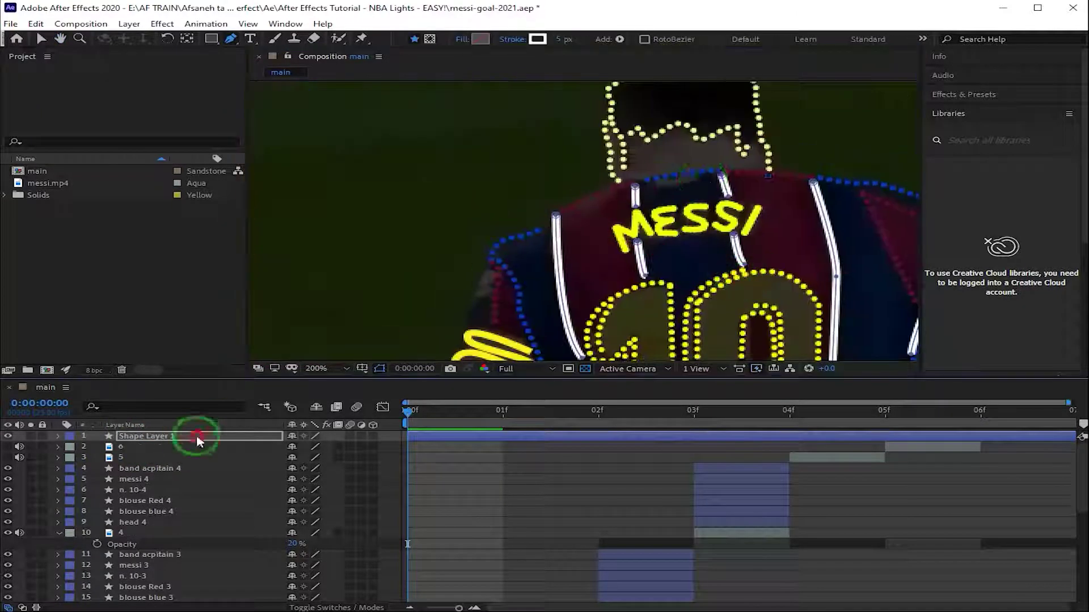
# Draw a white collar line and outline the badge on the armband sleeve at frame 0
pyautogui.moveTo(630, 263); pyautogui.dragTo(723, 182)
pyautogui.click(579, 188)
pyautogui.moveTo(570, 205); pyautogui.dragTo(572, 212)
pyautogui.moveTo(560, 230); pyautogui.dragTo(573, 226)
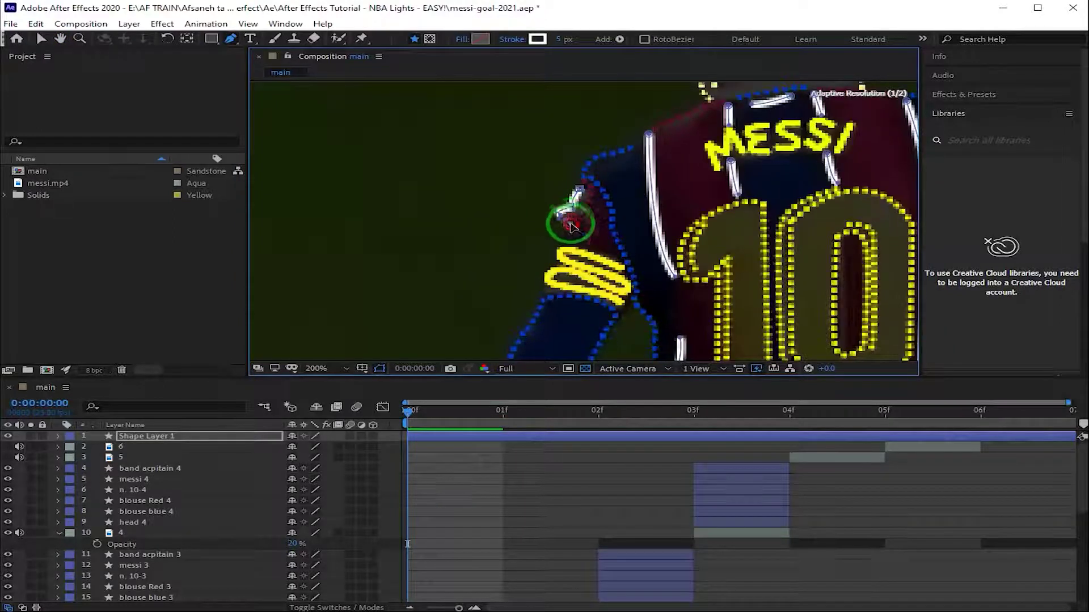
# Draw a short white line near the hem on the outstretched-arm side of the shirt at frame 0
pyautogui.scroll(-10, 668, 146)
pyautogui.hscroll(6, 626, 175)
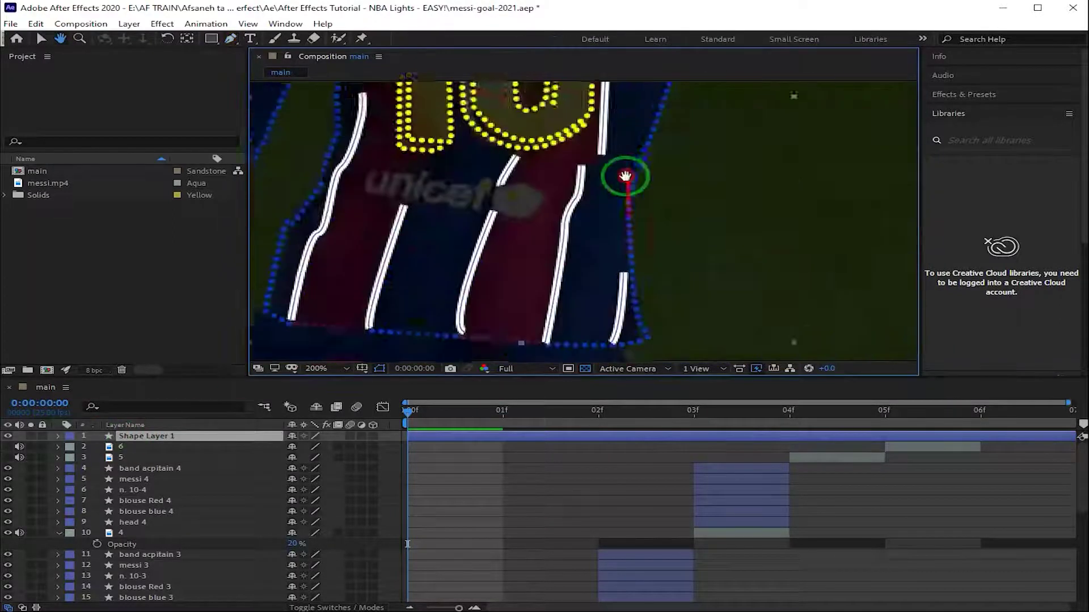
pyautogui.scroll(5, 540, 170)
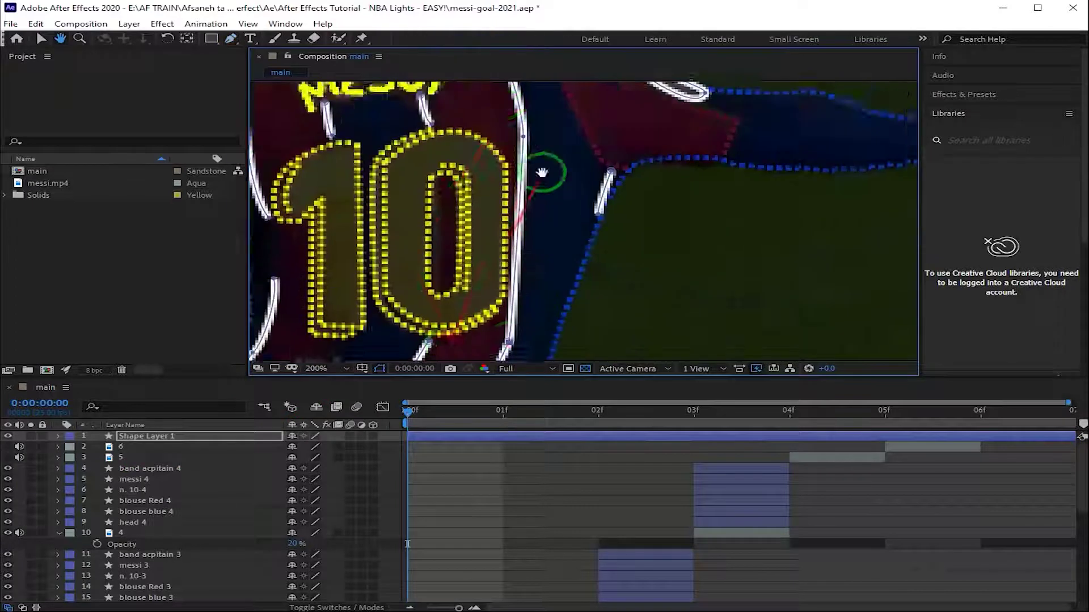
# Rename the white line layer "blouse w" and trim it to frame 0 at the top of that frame's layers
pyautogui.press(',')
pyautogui.rightClick(156, 436)
pyautogui.click(250, 413)
pyautogui.write('blouse withe')
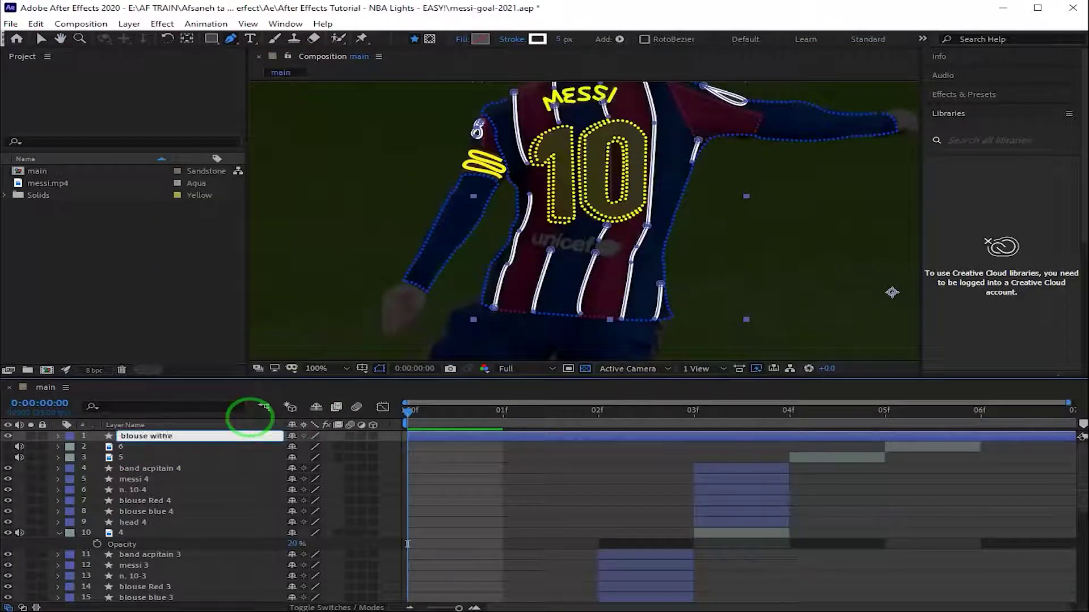
pyautogui.moveTo(158, 442); pyautogui.dragTo(360, 501)
# Place a blouse w duplicate above band acpitain 2 at frame 1 and move its lines over the player's shirt
pyautogui.hotkey('ctrl', 'd')
pyautogui.moveTo(158, 503); pyautogui.dragTo(164, 561)
pyautogui.moveTo(486, 574); pyautogui.dragTo(581, 573)
pyautogui.press('pagedown')
pyautogui.click(40, 38)
pyautogui.moveTo(656, 171); pyautogui.dragTo(757, 138)
pyautogui.press('g')
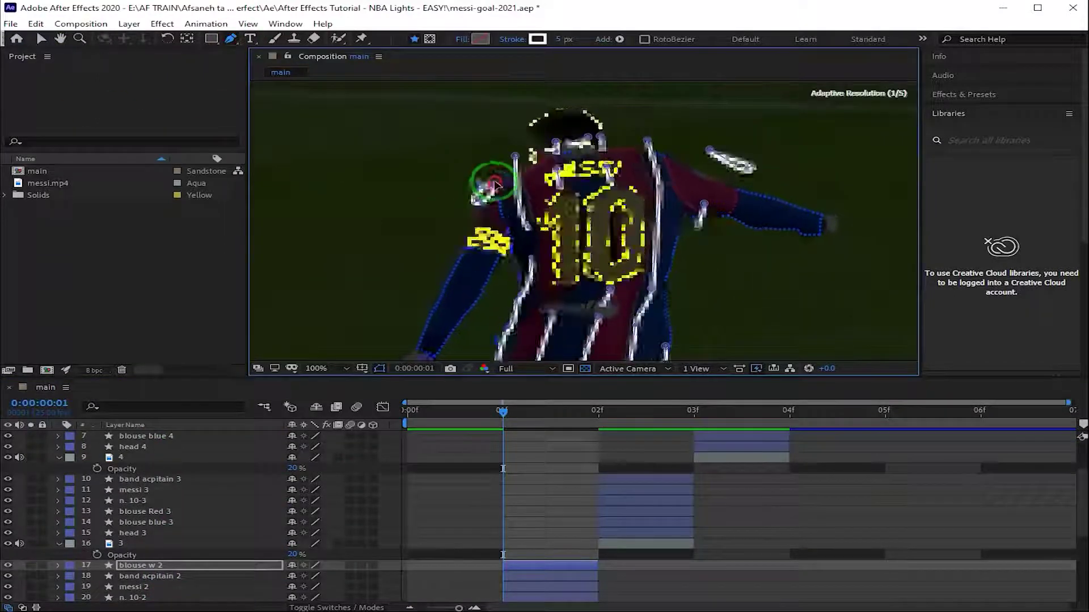
# Reshape blouse w 2's badge outline and shoulder seam line on the armband side at frame 1, deleting the surplus vertex
pyautogui.scroll(1, 499, 193)
pyautogui.click(230, 38)
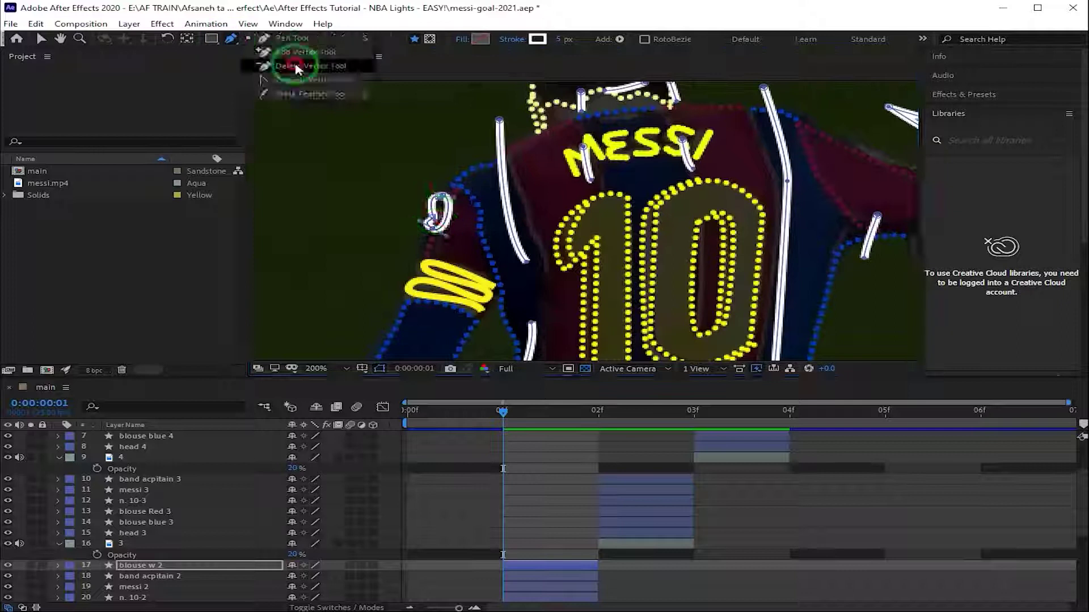
pyautogui.click(291, 66)
pyautogui.click(504, 147)
pyautogui.click(546, 275)
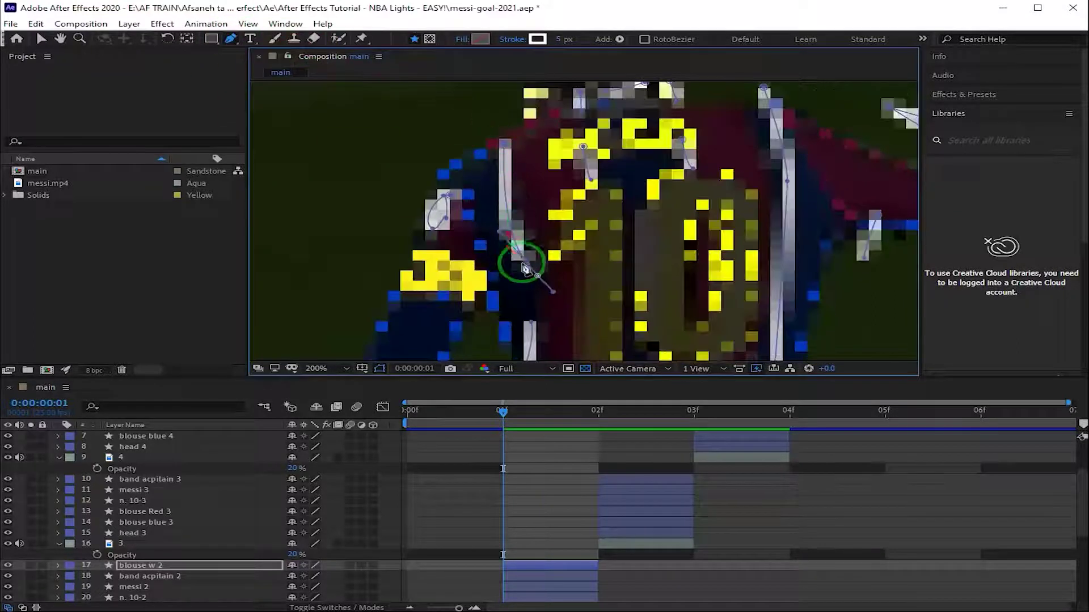
pyautogui.click(565, 316)
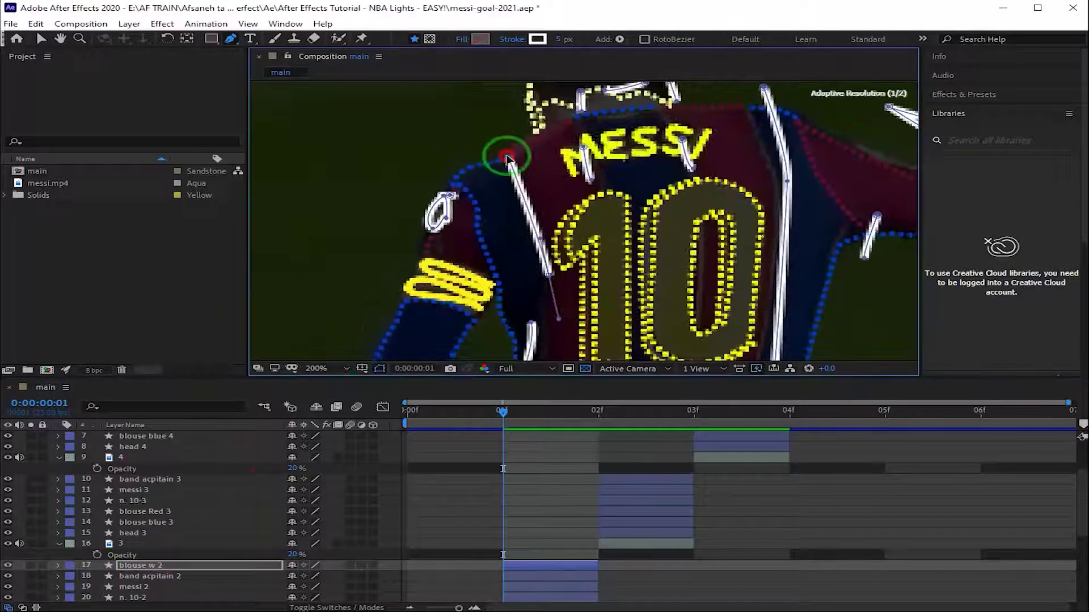
# Fit the lower stripe lines of blouse w 2 to the shirt seams and hem at frame 1
pyautogui.moveTo(503, 243); pyautogui.dragTo(570, 147)
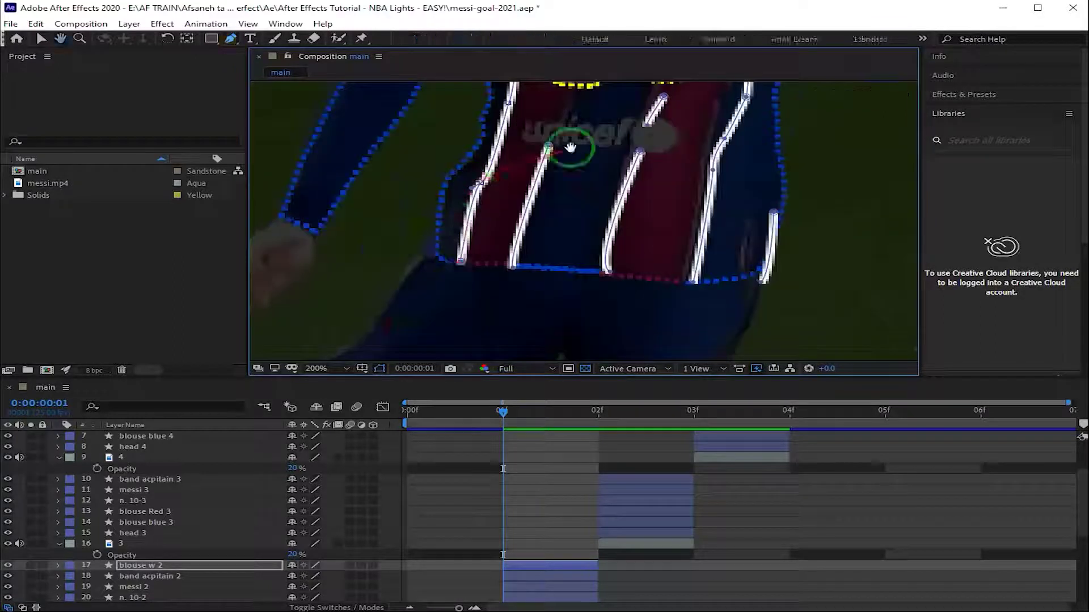
pyautogui.scroll(5, 570, 148)
pyautogui.click(165, 566)
pyautogui.scroll(-3, 545, 231)
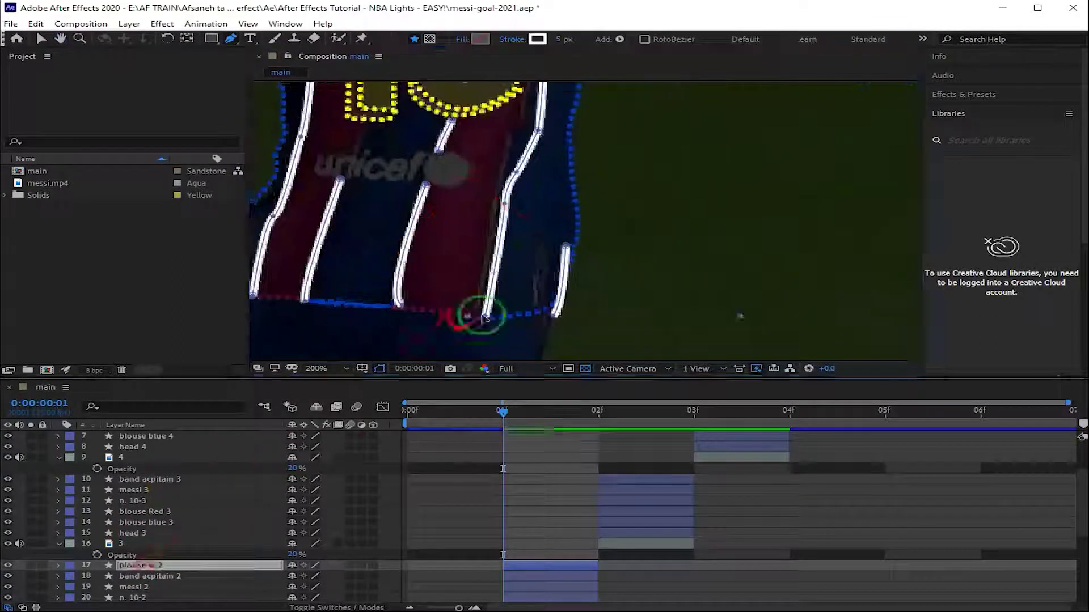
pyautogui.hscroll(3, 518, 163)
pyautogui.scroll(4, 432, 185)
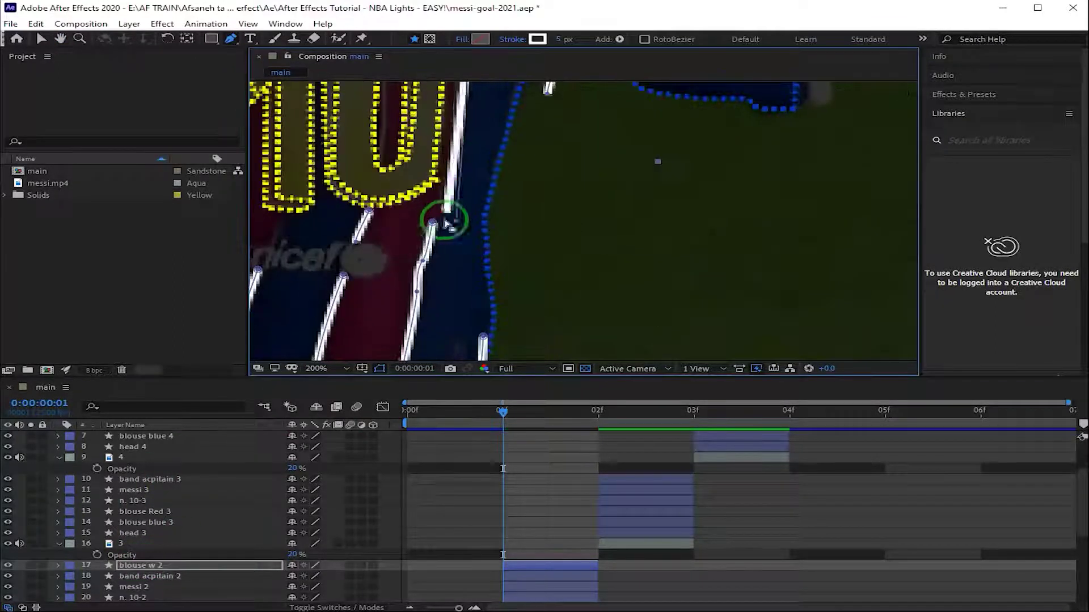
# Move messi 2 above blouse w 2 and reshape the white seam lines behind the name at frame 1
pyautogui.scroll(5, 446, 223)
pyautogui.hscroll(-3, 462, 223)
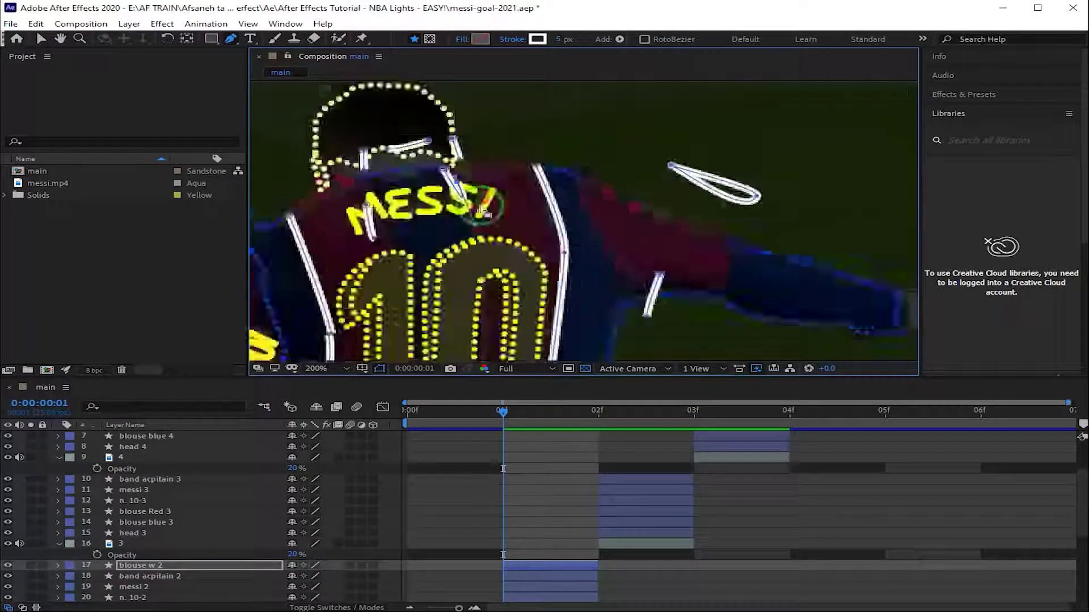
pyautogui.scroll(-3, 170, 511)
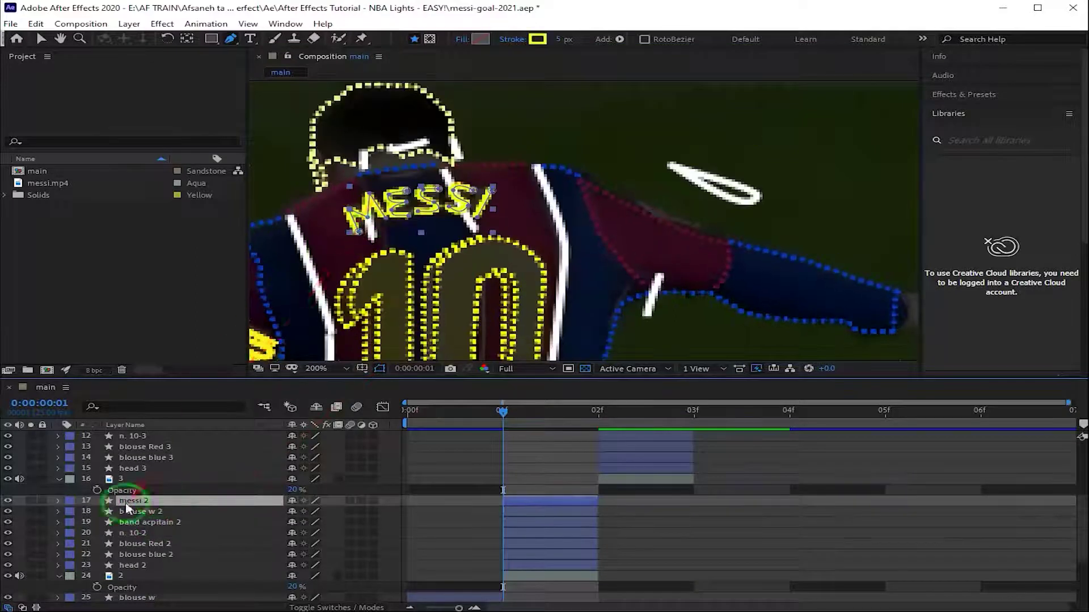
pyautogui.moveTo(133, 522); pyautogui.dragTo(134, 497)
pyautogui.click(381, 239)
pyautogui.scroll(3, 375, 216)
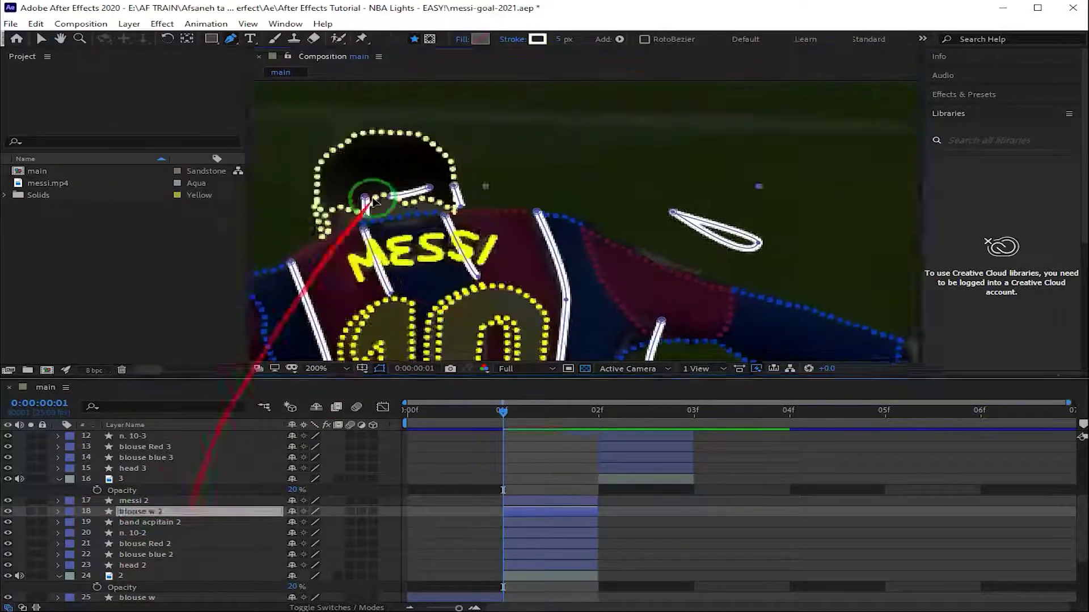
# Extend the middle stripe lines of blouse w 2 up to the number 10 at frame 1
pyautogui.scroll(-10, 385, 223)
pyautogui.click(151, 513)
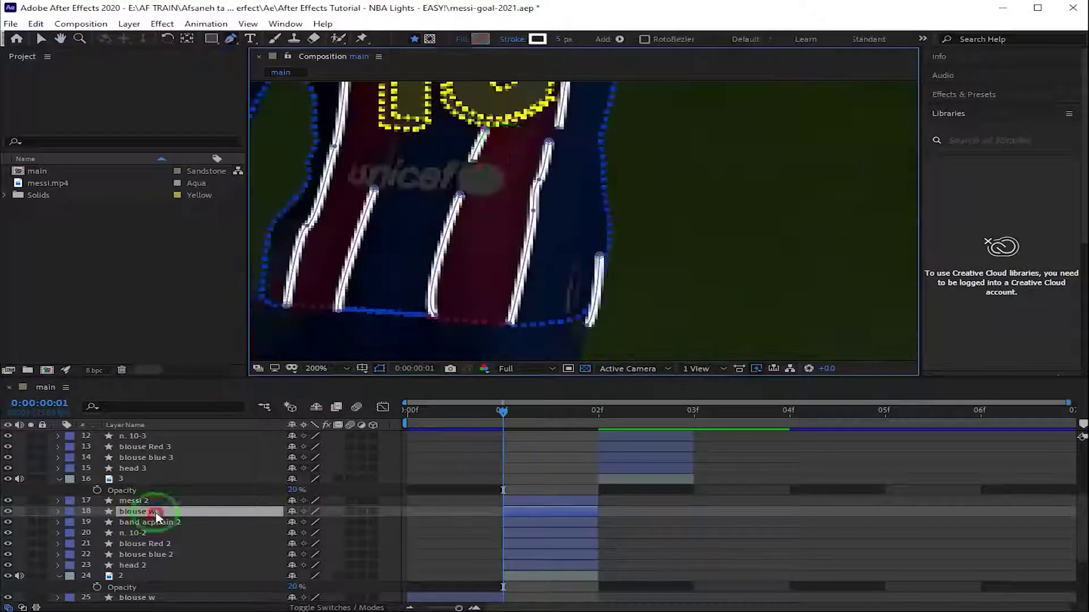
pyautogui.click(161, 514)
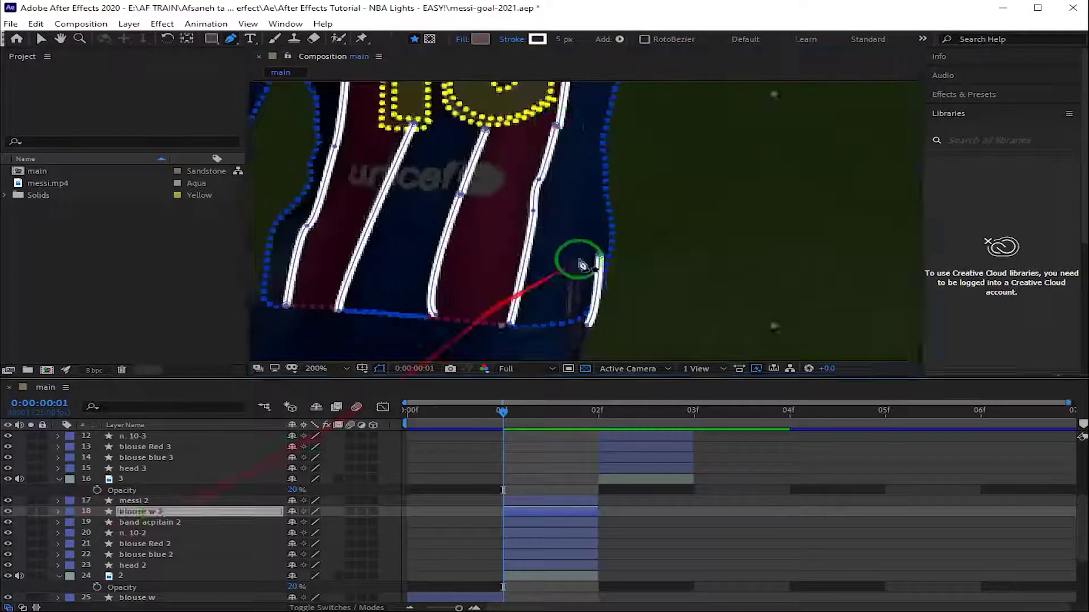
# Fit blouse w 2's underarm line and shoulder logo outline to the outstretched arm at frame 1
pyautogui.scroll(10, 566, 304)
pyautogui.click(164, 514)
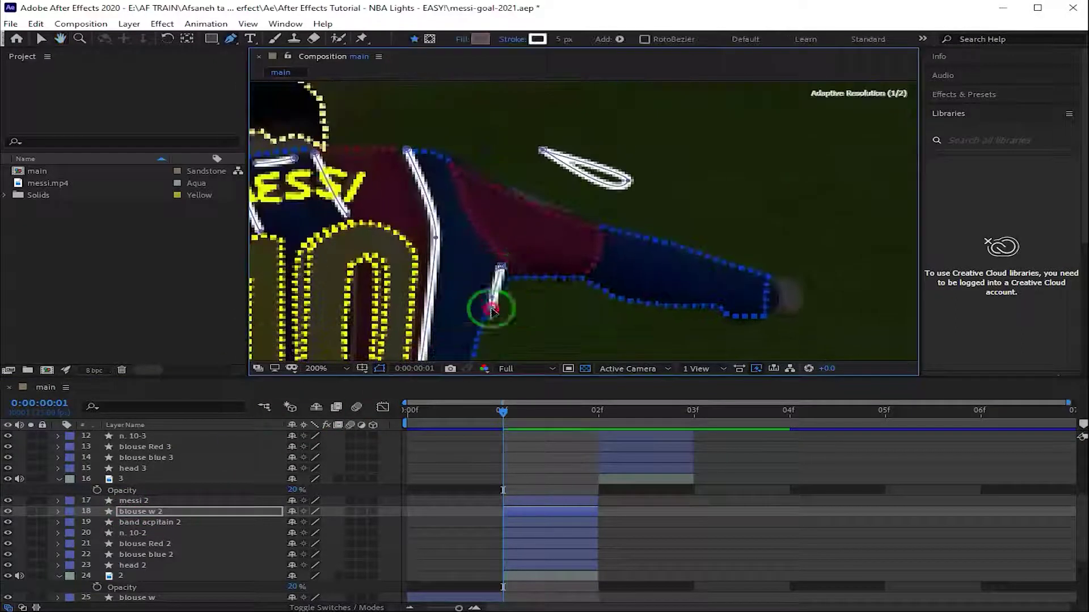
pyautogui.scroll(-2, 491, 309)
pyautogui.scroll(6, 578, 214)
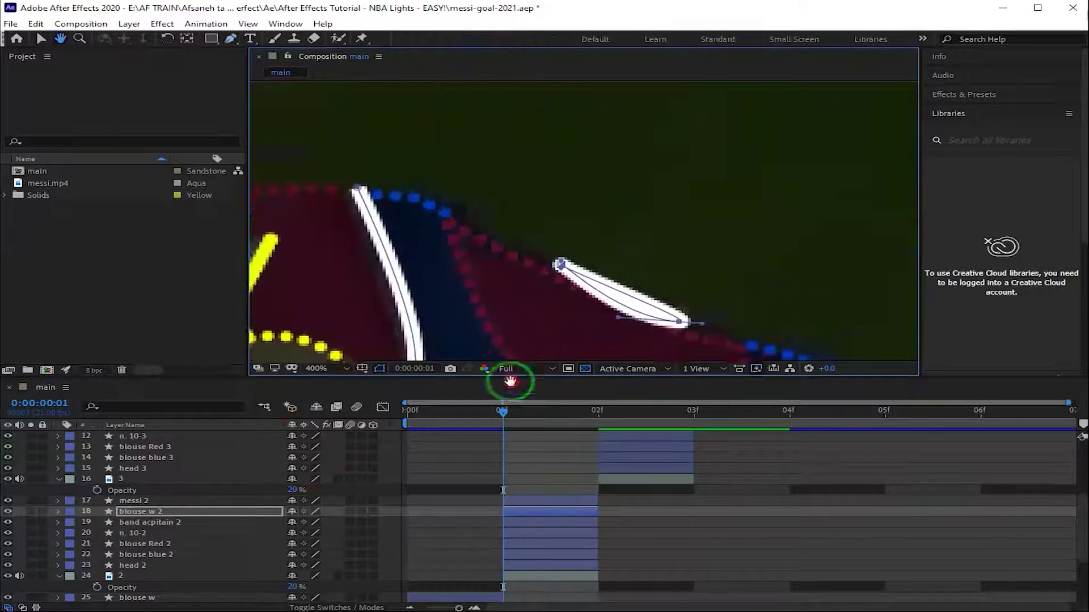
# Move blouse w 2 down the layer stack to sit between blouse Red 2 and blouse blue 2
pyautogui.hotkey('ctrl', '[')
pyautogui.hotkey('ctrl', '[')
pyautogui.hotkey('ctrl', '[')
pyautogui.scroll(-4, 554, 272)
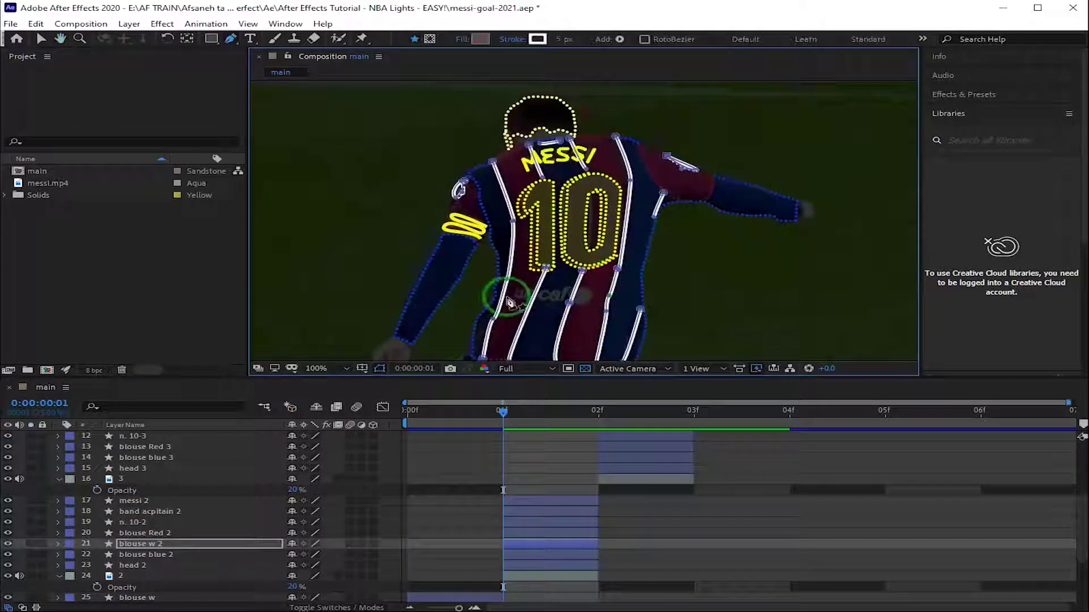
# Place a blouse w 2 copy between blouse blue 3 and head 3 at frame 2, and rotate it to match the shirt
pyautogui.hotkey('ctrl', 'd')
pyautogui.hotkey('ctrl', ']')
pyautogui.hotkey('ctrl', ']')
pyautogui.hotkey('ctrl', ']')
pyautogui.hotkey('ctrl', ']')
pyautogui.hotkey('ctrl', ']')
pyautogui.hotkey('ctrl', ']')
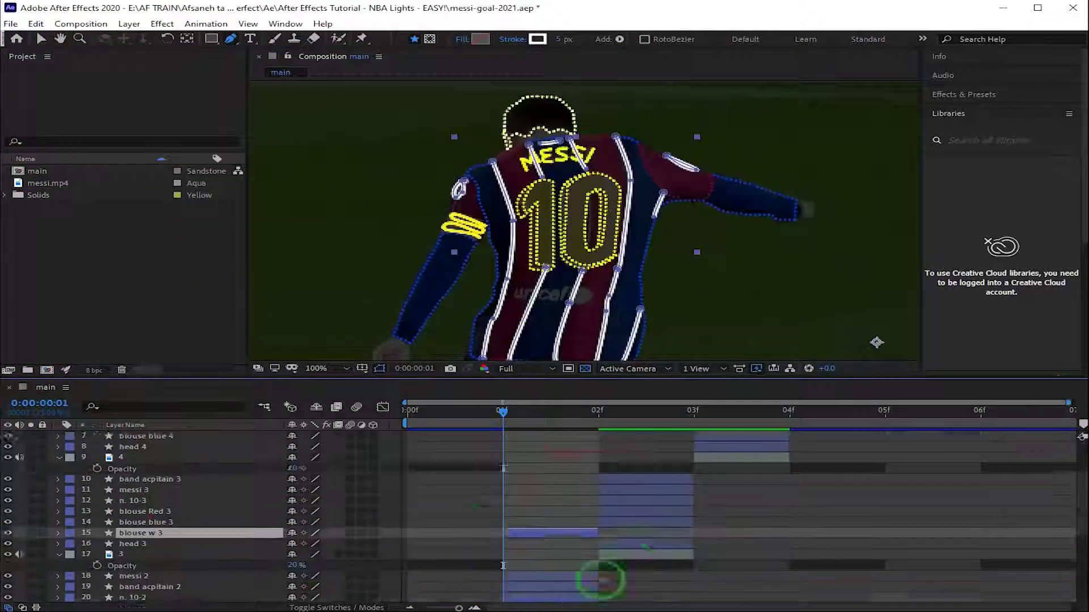
pyautogui.press('pagedown')
pyautogui.press('[')
pyautogui.press(',')
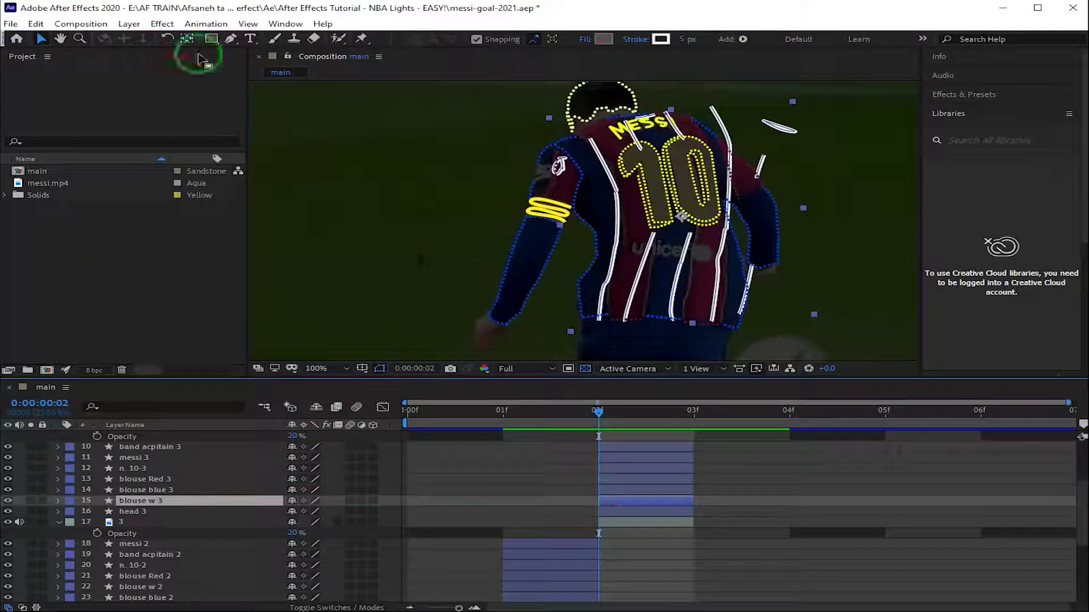
# Reshape blouse w 3's sleeve badge outline and armband-side seam lines down to the hem at frame 2
pyautogui.scroll(4, 527, 181)
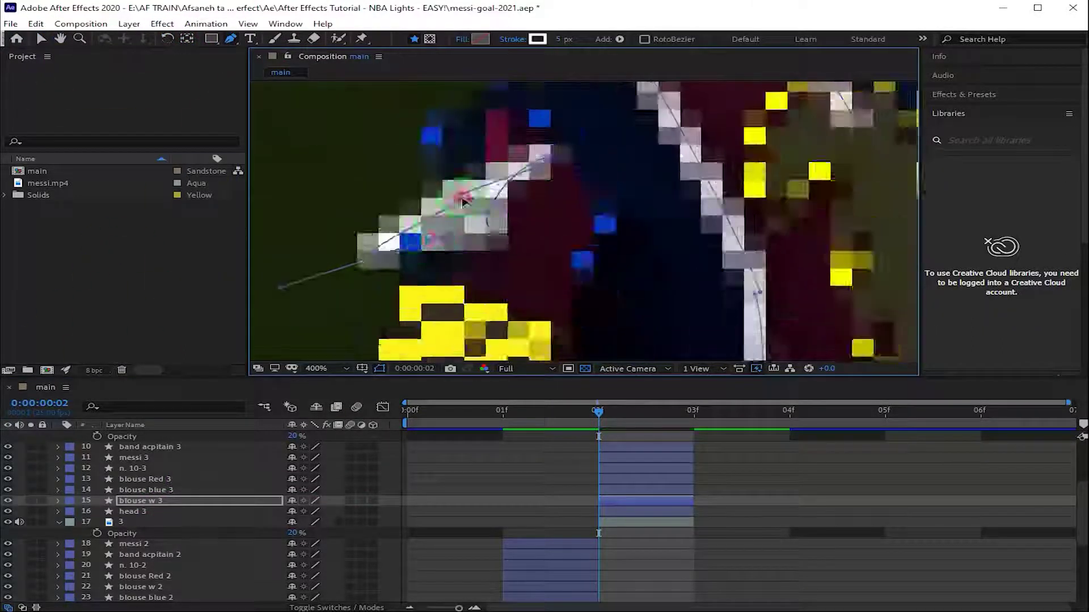
pyautogui.hscroll(3, 434, 243)
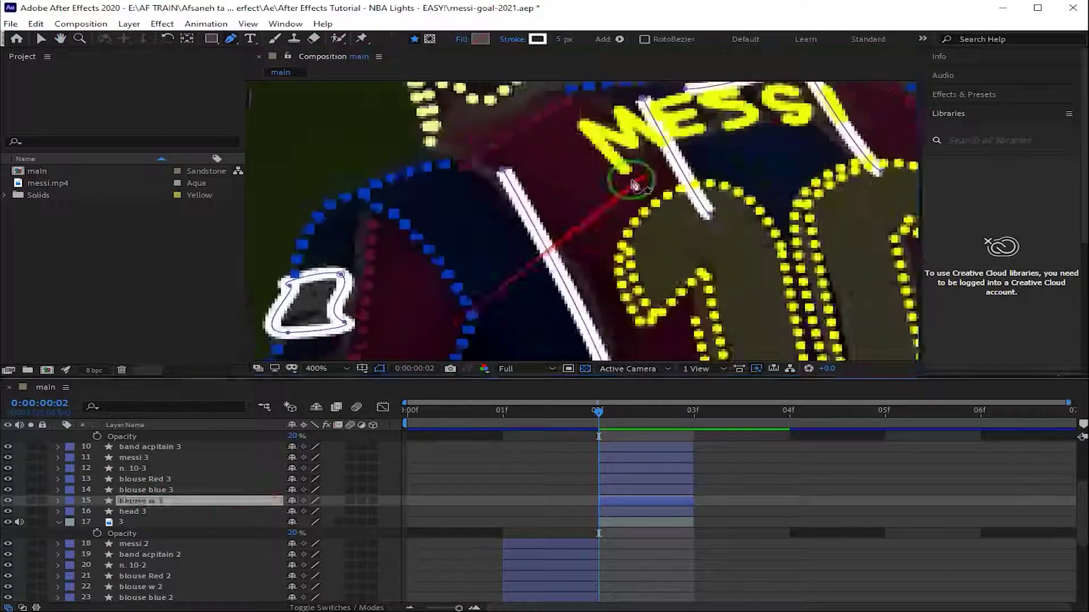
pyautogui.click(623, 332)
pyautogui.moveTo(619, 239); pyautogui.dragTo(576, 134)
pyautogui.click(528, 304)
pyautogui.moveTo(526, 303); pyautogui.dragTo(573, 275)
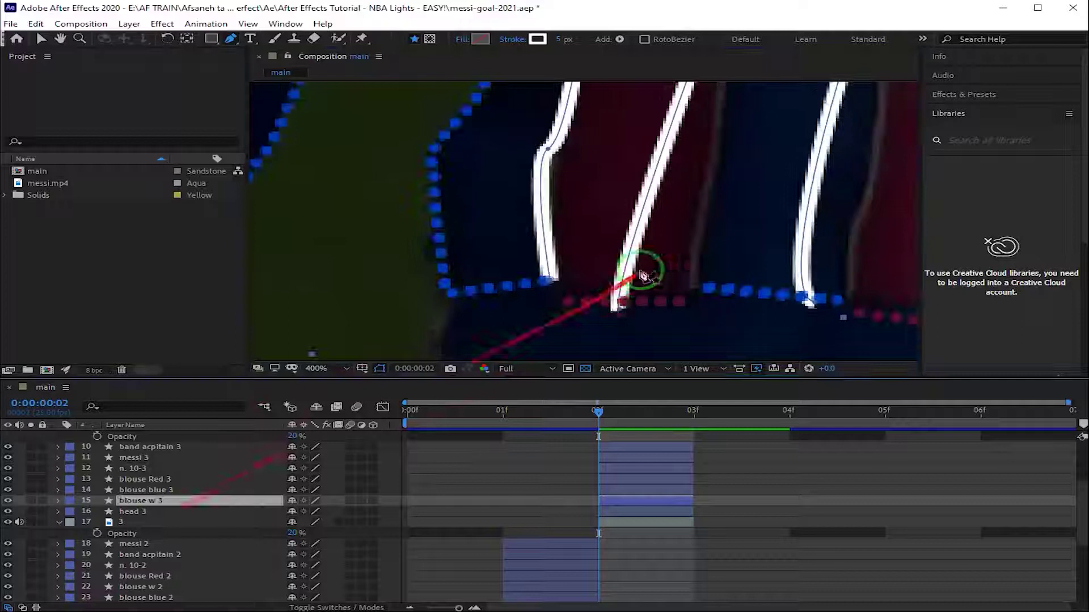
# Draw and fit blouse w 3's remaining white seam lines across the back down to the shirt hem at frame 2
pyautogui.click(216, 479)
pyautogui.click(628, 295)
pyautogui.click(215, 500)
pyautogui.moveTo(397, 170); pyautogui.dragTo(687, 249)
pyautogui.click(584, 327)
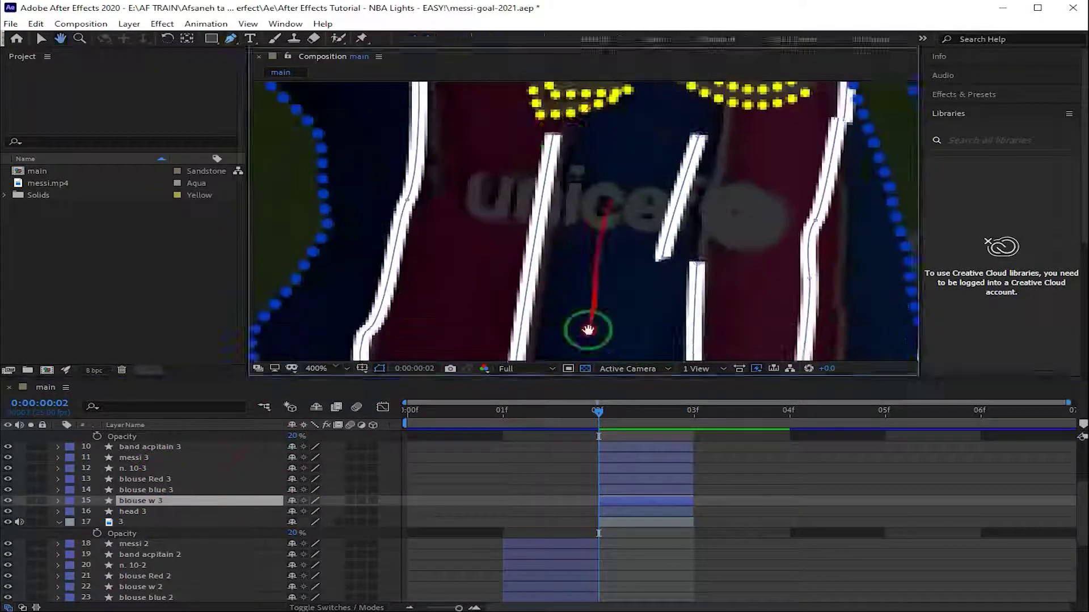
pyautogui.click(183, 502)
pyautogui.click(152, 479)
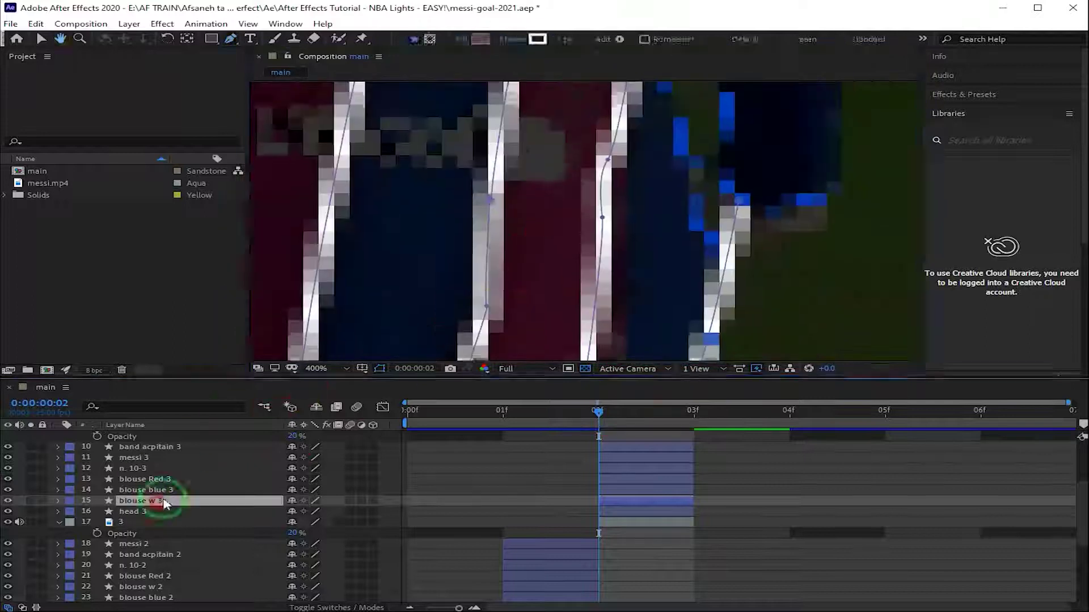
pyautogui.click(457, 278)
pyautogui.click(165, 501)
pyautogui.moveTo(563, 284); pyautogui.dragTo(575, 289)
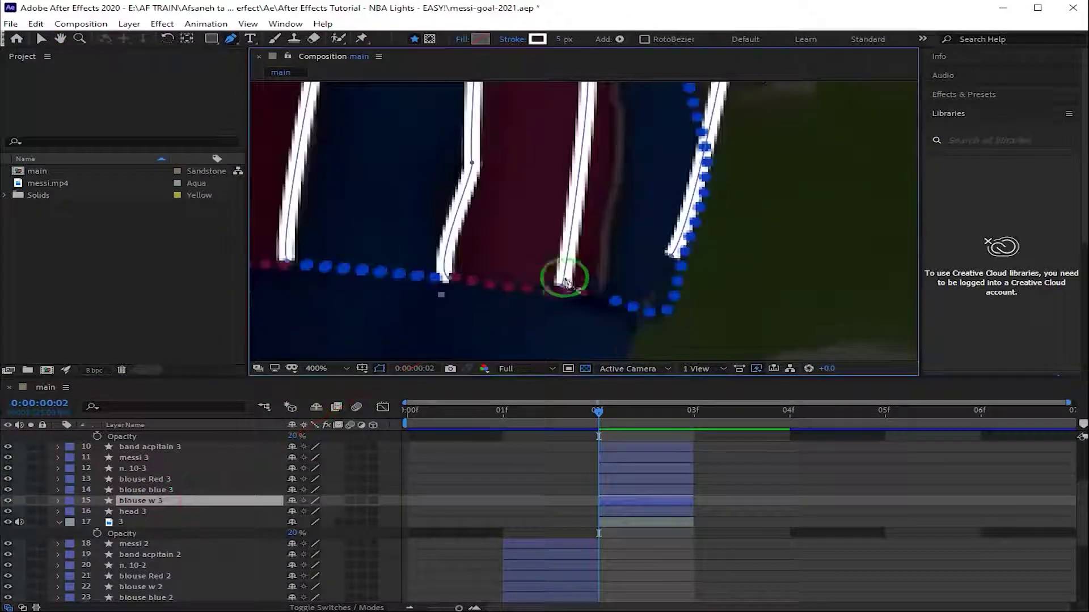
pyautogui.scroll(-6, 538, 233)
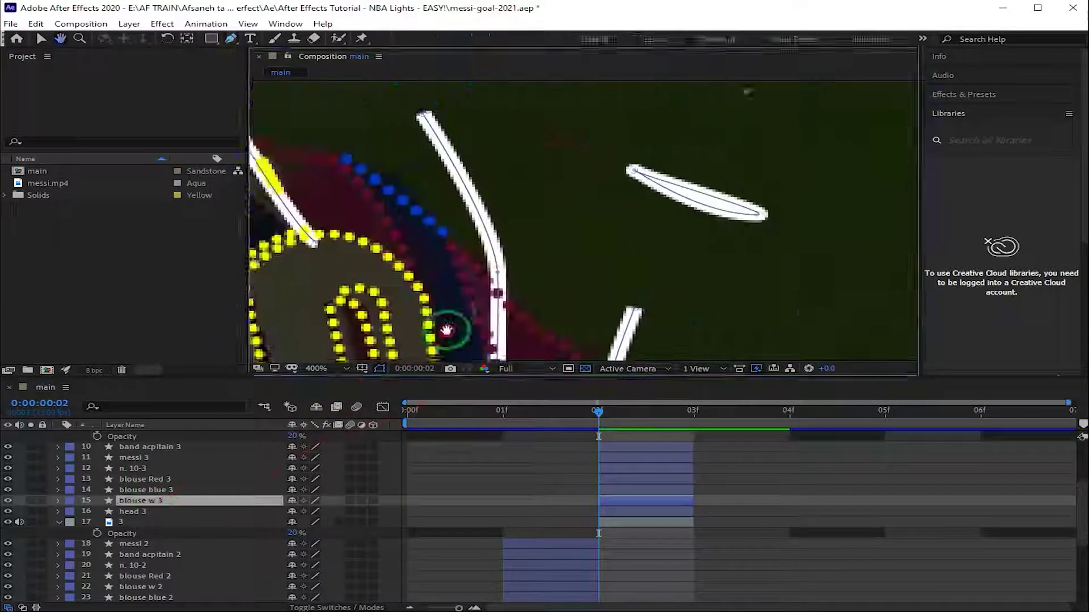
# Place a blouse w 3 copy between blouse blue 4 and head 4, aligned to frame 3
pyautogui.scroll(-1, 608, 462)
pyautogui.hotkey('ctrl', 'd')
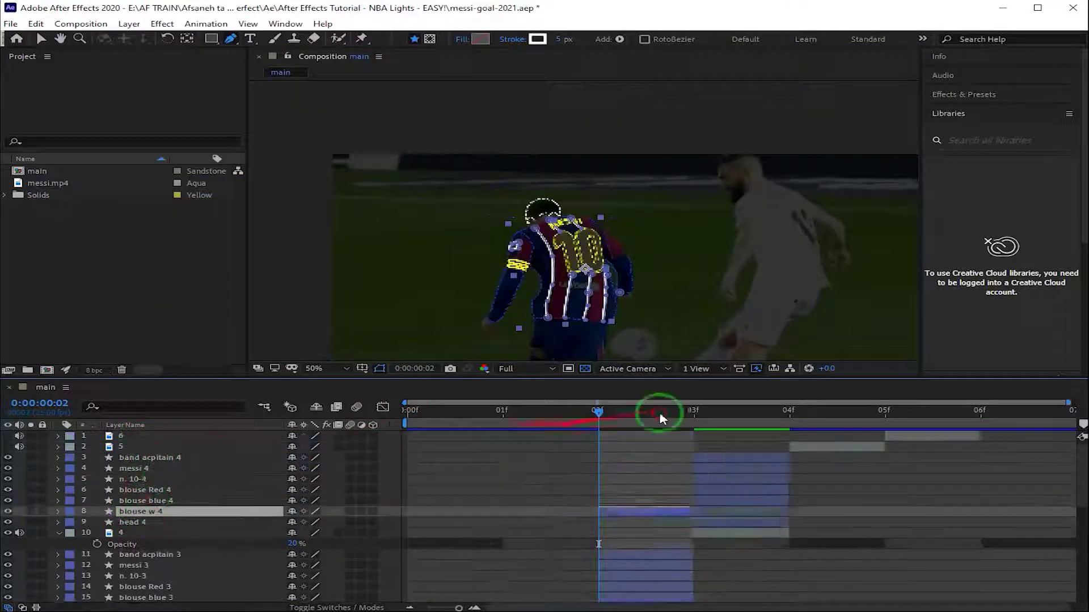
pyautogui.click(635, 413)
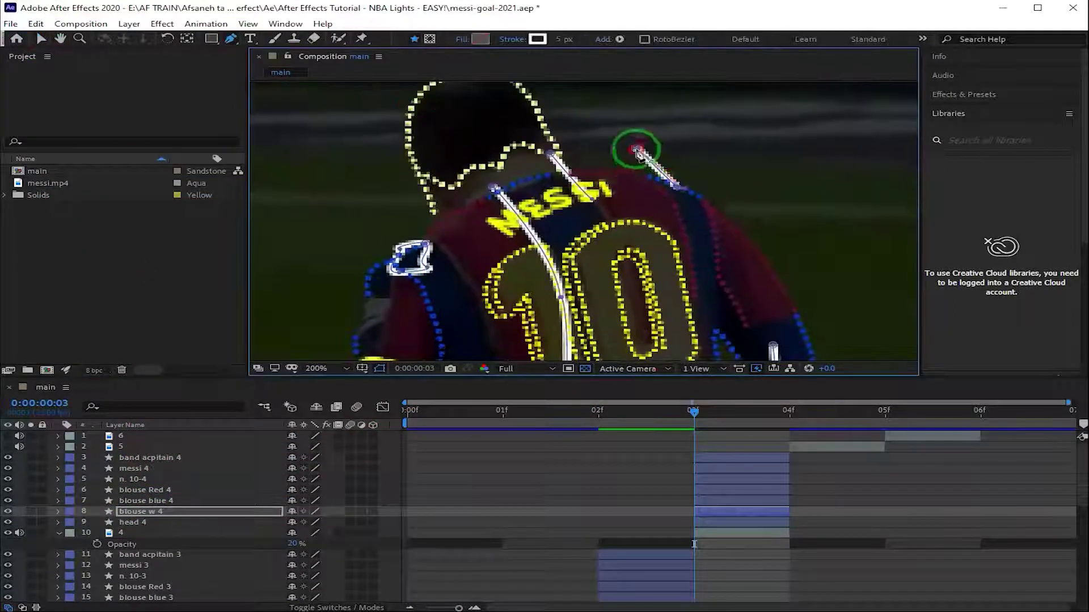
# Reshape blouse w 4's collar seams and add the seam running down from the armband-side shoulder at frame 3
pyautogui.moveTo(498, 198); pyautogui.dragTo(549, 245)
pyautogui.scroll(3, 559, 255)
pyautogui.scroll(-2, 527, 252)
pyautogui.moveTo(482, 244); pyautogui.dragTo(435, 144)
pyautogui.scroll(-1, 454, 143)
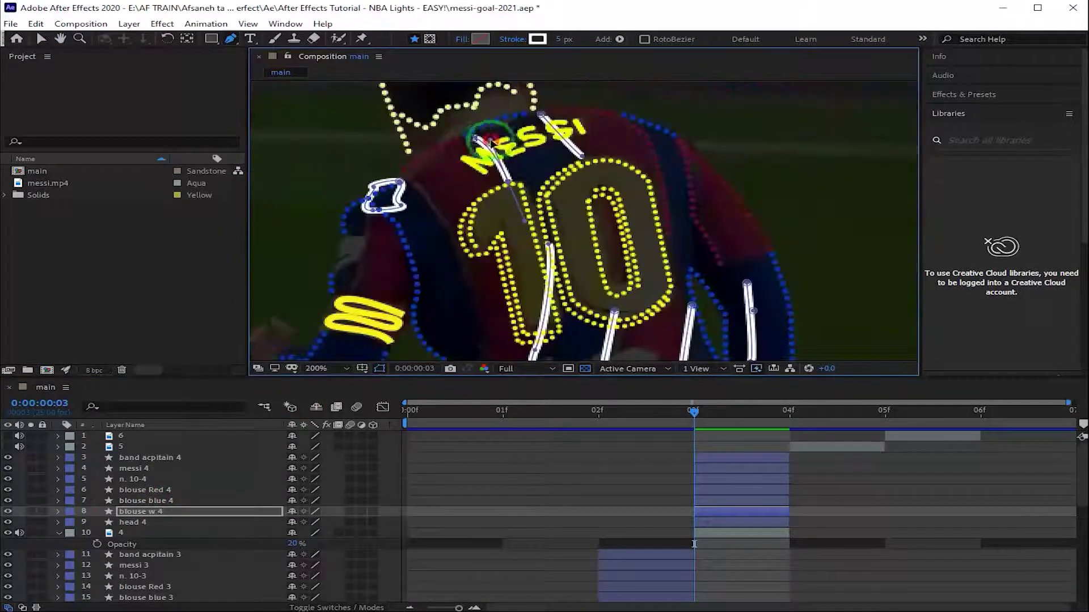
pyautogui.click(409, 179)
pyautogui.click(426, 190)
pyautogui.scroll(-3, 511, 255)
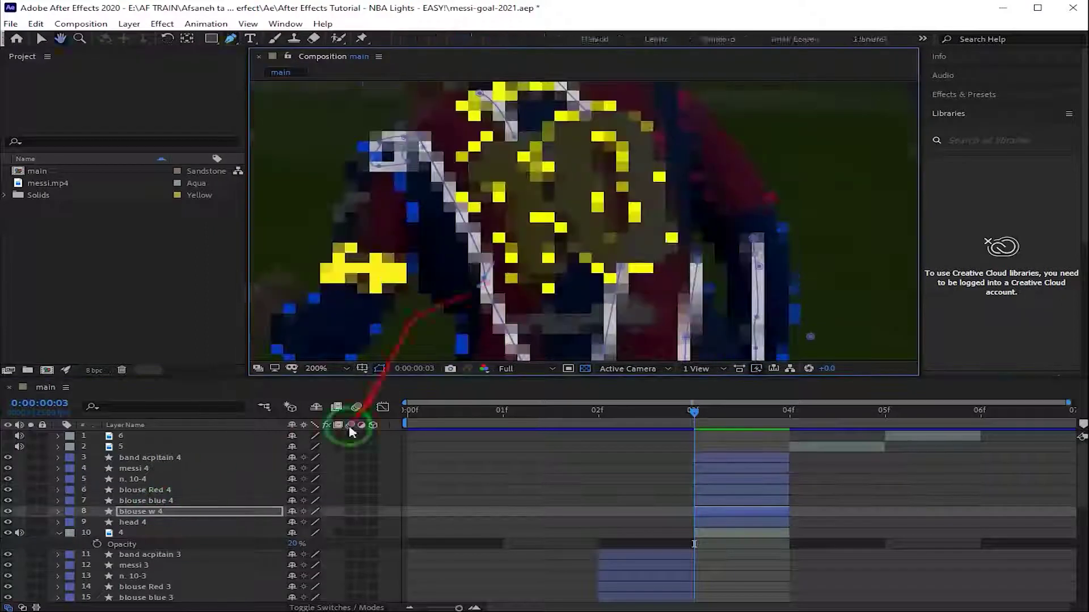
# Fit blouse w 4's lower seam lines to the shirt stripes between the number 10 and the hem at frame 3
pyautogui.moveTo(651, 169); pyautogui.dragTo(572, 204)
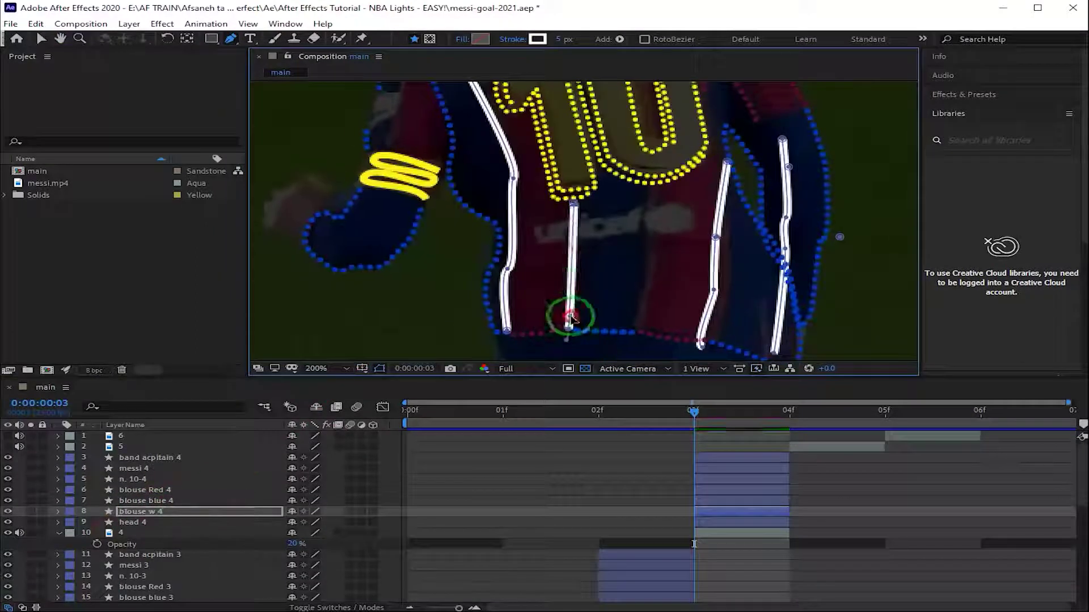
pyautogui.moveTo(571, 317); pyautogui.dragTo(572, 304)
pyautogui.moveTo(727, 162); pyautogui.dragTo(648, 183)
pyautogui.moveTo(716, 237)
pyautogui.mouseDown()
pyautogui.moveTo(659, 240)
pyautogui.moveTo(713, 237)
pyautogui.mouseUp()
pyautogui.click(200, 503)
pyautogui.click(200, 514)
pyautogui.moveTo(668, 304); pyautogui.dragTo(714, 337)
pyautogui.click(797, 169)
pyautogui.scroll(-3, 765, 301)
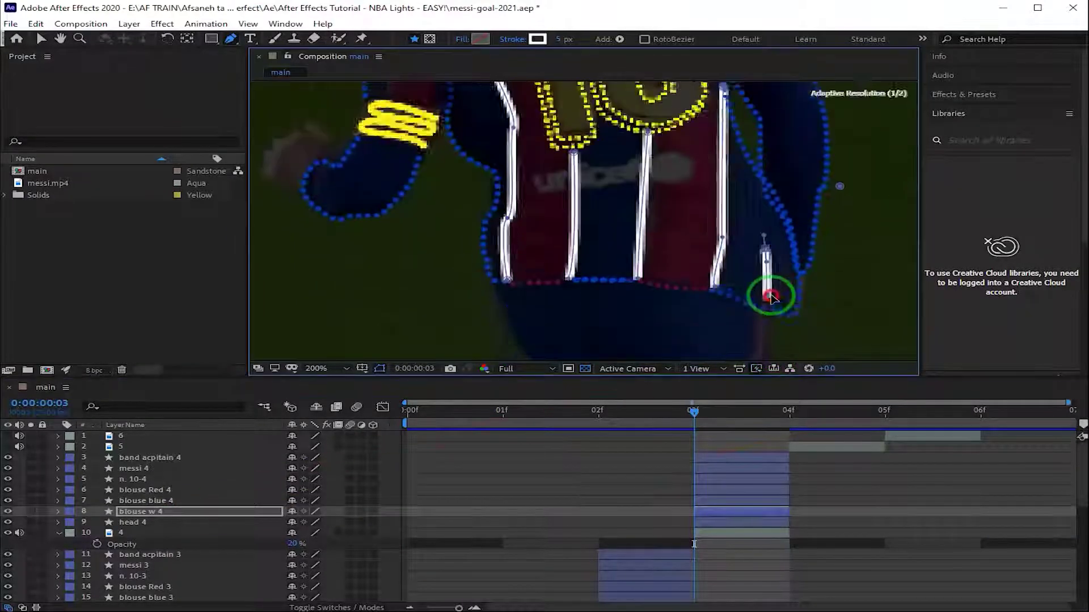
# Reshape blouse w 4's sleeve badge outline and draw a white sleeve line down to the armband at frame 3
pyautogui.scroll(10, 575, 304)
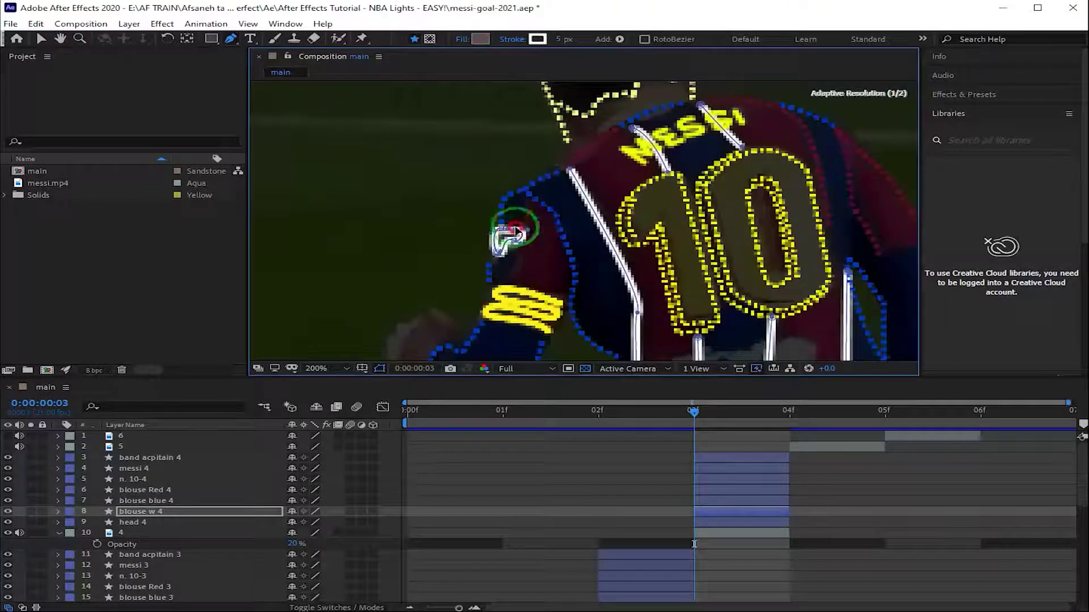
pyautogui.click(528, 200)
pyautogui.click(515, 277)
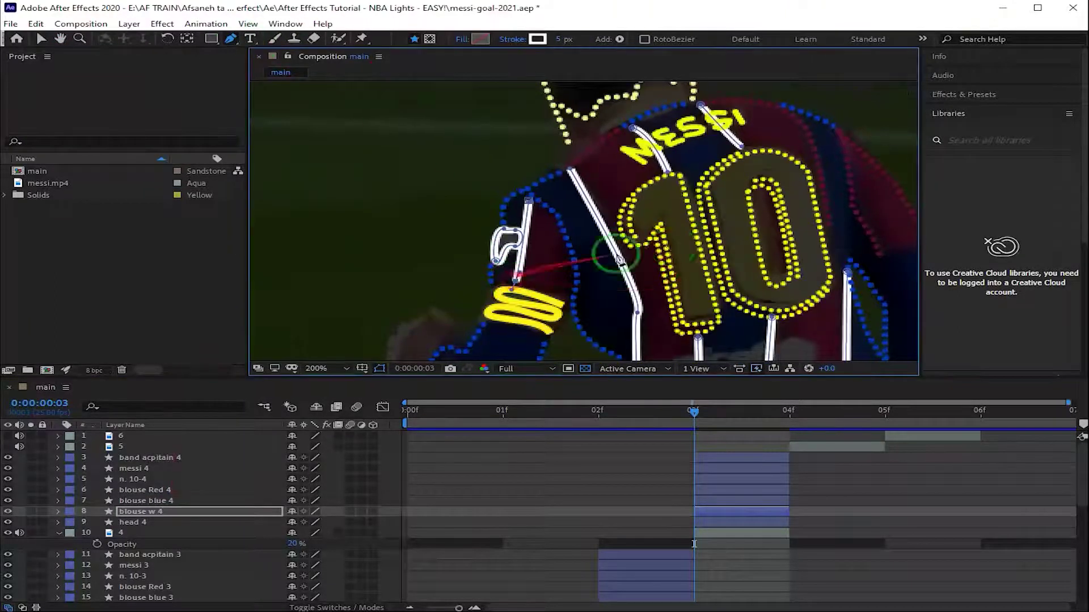
pyautogui.hscroll(5, 620, 260)
# Return to frame 0, clear the layer selection and frame the player's shorts
pyautogui.hotkey('ctrl', 'Up')
pyautogui.hotkey('ctrl', 'Up')
pyautogui.scroll(-3, 603, 257)
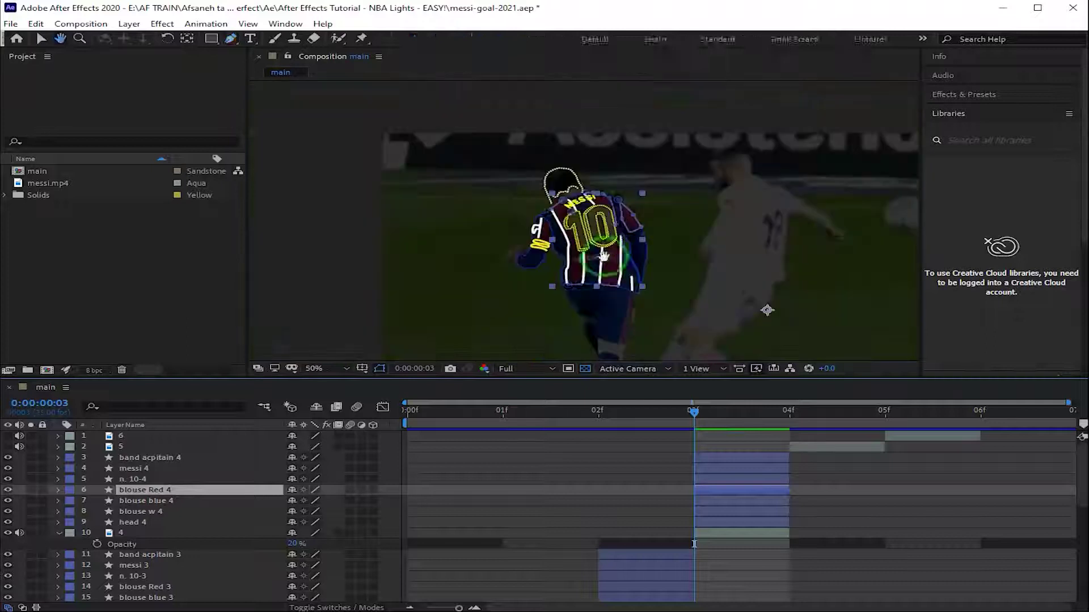
pyautogui.moveTo(649, 419); pyautogui.dragTo(412, 422)
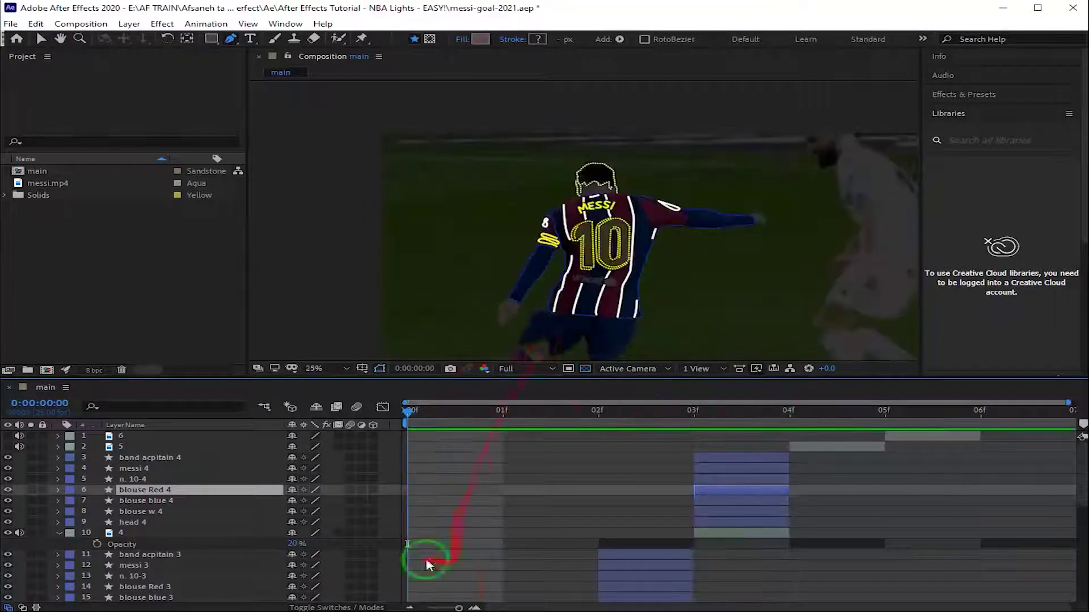
pyautogui.hotkey('ctrl', 'shift', 'a')
pyautogui.scroll(10, 585, 246)
pyautogui.click(315, 369)
pyautogui.click(294, 347)
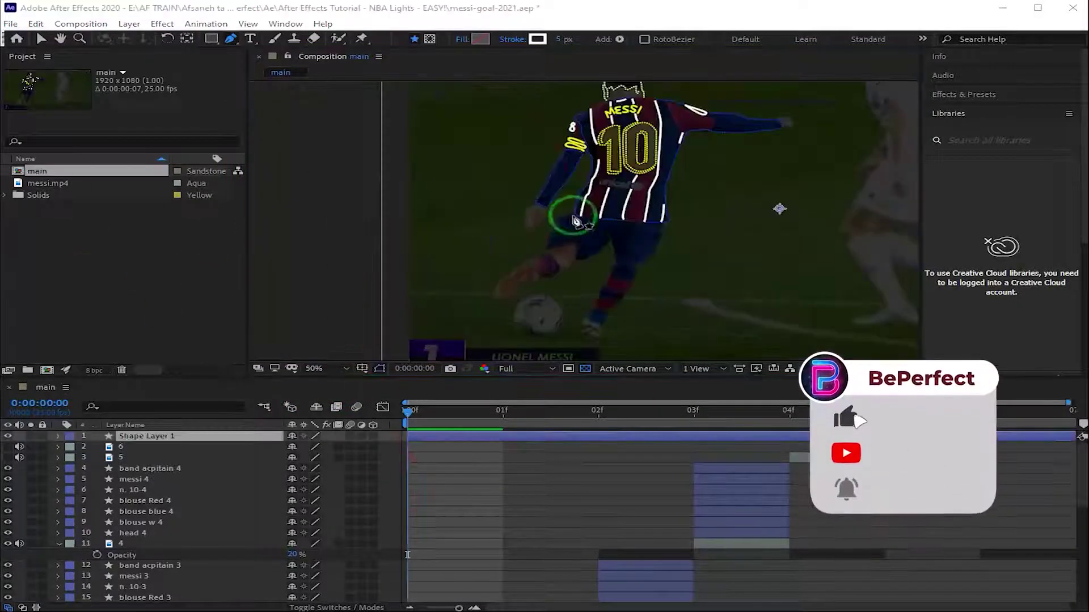
# On a new shape layer, trace the front edge of the kicking leg's shorts from the waist at frame 0
pyautogui.click(573, 218)
pyautogui.moveTo(556, 231); pyautogui.dragTo(557, 247)
pyautogui.scroll(3, 554, 245)
pyautogui.scroll(-1, 517, 238)
pyautogui.click(445, 299)
pyautogui.moveTo(478, 322); pyautogui.dragTo(438, 287)
pyautogui.hotkey('ctrl', 'z')
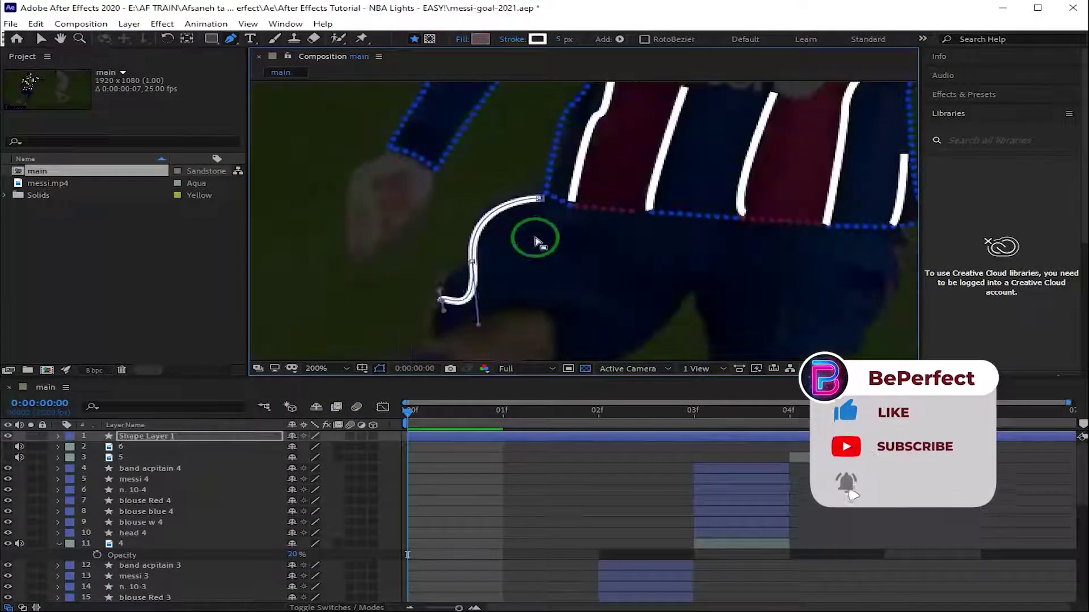
pyautogui.hotkey('ctrl', 'z')
pyautogui.moveTo(477, 322); pyautogui.dragTo(470, 260)
# Continue the shorts outline around the kicking leg's hem and up its inner edge to the crotch
pyautogui.moveTo(451, 328); pyautogui.dragTo(440, 329)
pyautogui.click(429, 339)
pyautogui.click(515, 306)
pyautogui.moveTo(599, 311); pyautogui.dragTo(575, 346)
pyautogui.moveTo(515, 311); pyautogui.dragTo(504, 305)
pyautogui.moveTo(557, 318); pyautogui.dragTo(505, 226)
pyautogui.click(505, 286)
pyautogui.click(686, 150)
# Trace the standing leg's shorts outline from the crotch around the hem up to the shirt
pyautogui.click(153, 435)
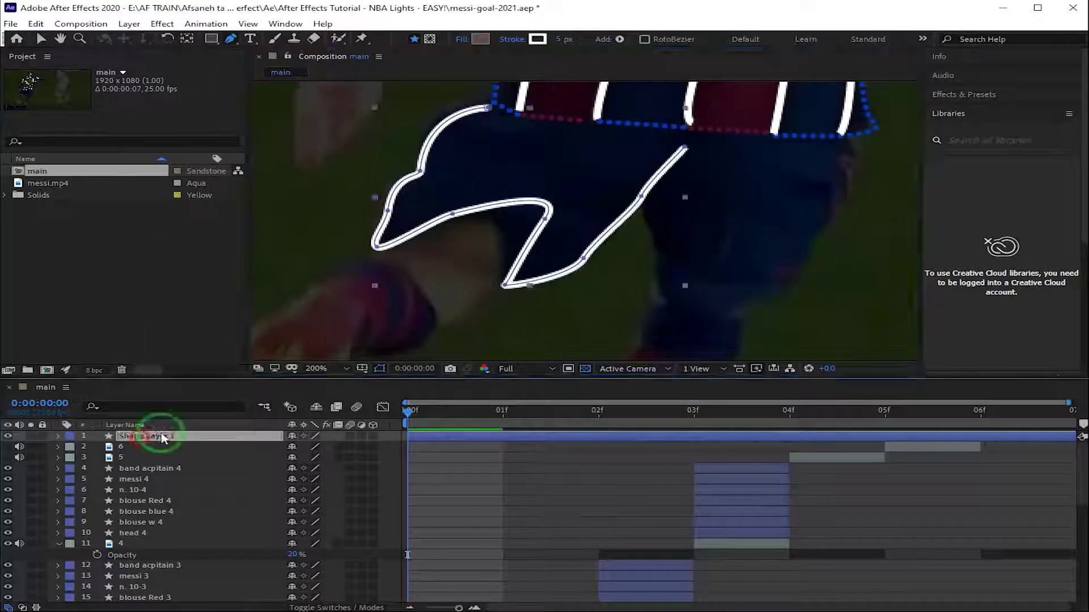
pyautogui.click(643, 210)
pyautogui.click(660, 286)
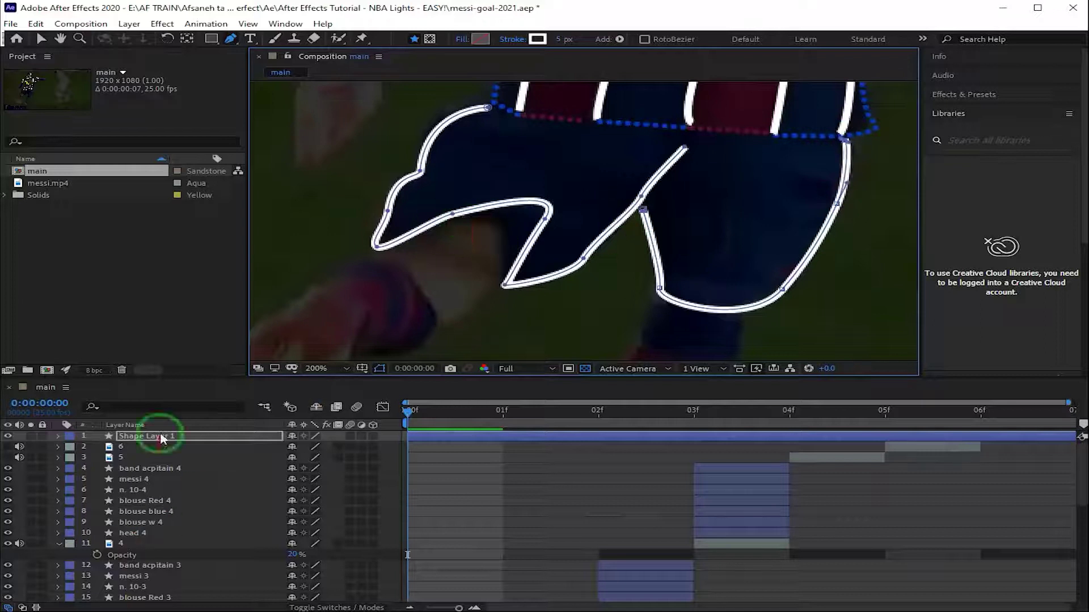
# Draw the inner hem curve and short fold lines inside both legs of the shorts
pyautogui.click(825, 196)
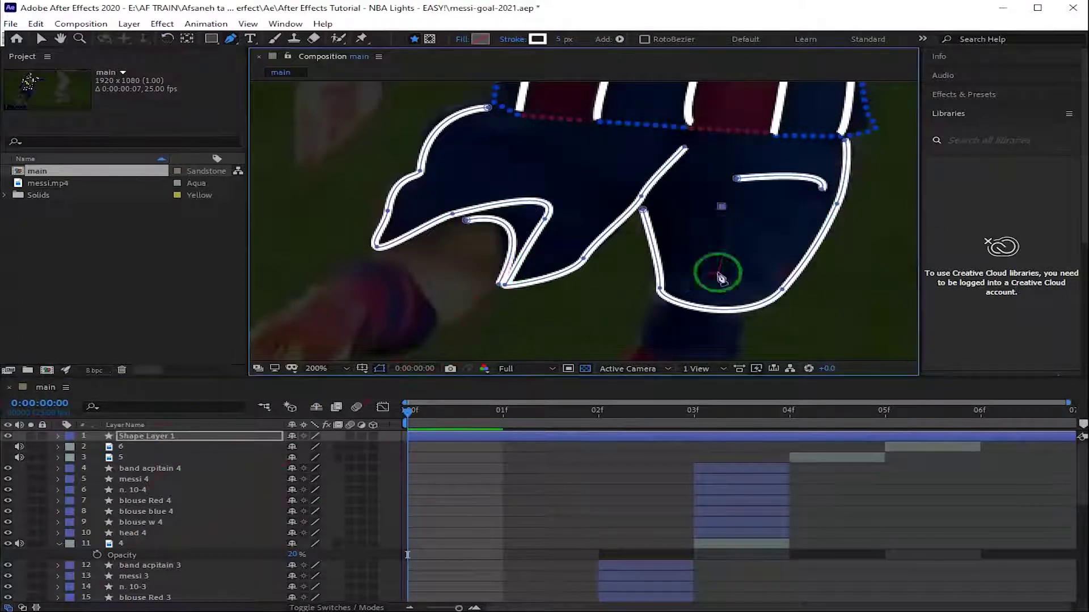
pyautogui.click(545, 137)
pyautogui.click(441, 196)
pyautogui.click(624, 163)
pyautogui.click(570, 237)
# Rename the new shape layer as short
pyautogui.rightClick(318, 436)
pyautogui.click(389, 418)
pyautogui.write('short')
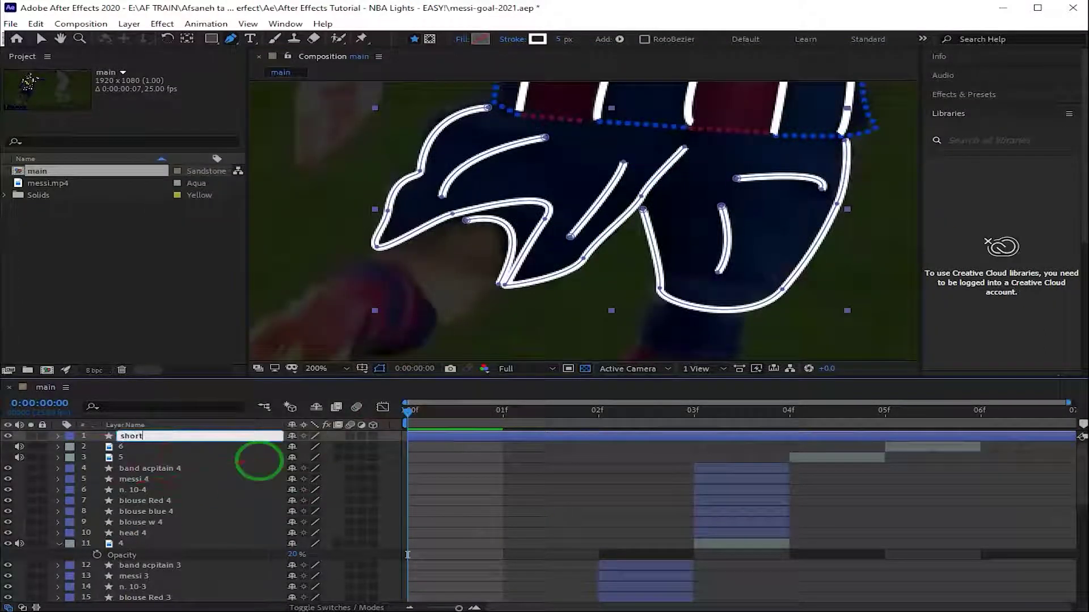
pyautogui.press('Return')
# Delete the individual strokes from all the shapes in the short layer
pyautogui.click(80, 450)
pyautogui.click(93, 498)
pyautogui.click(134, 539)
pyautogui.press('Delete')
pyautogui.click(130, 562)
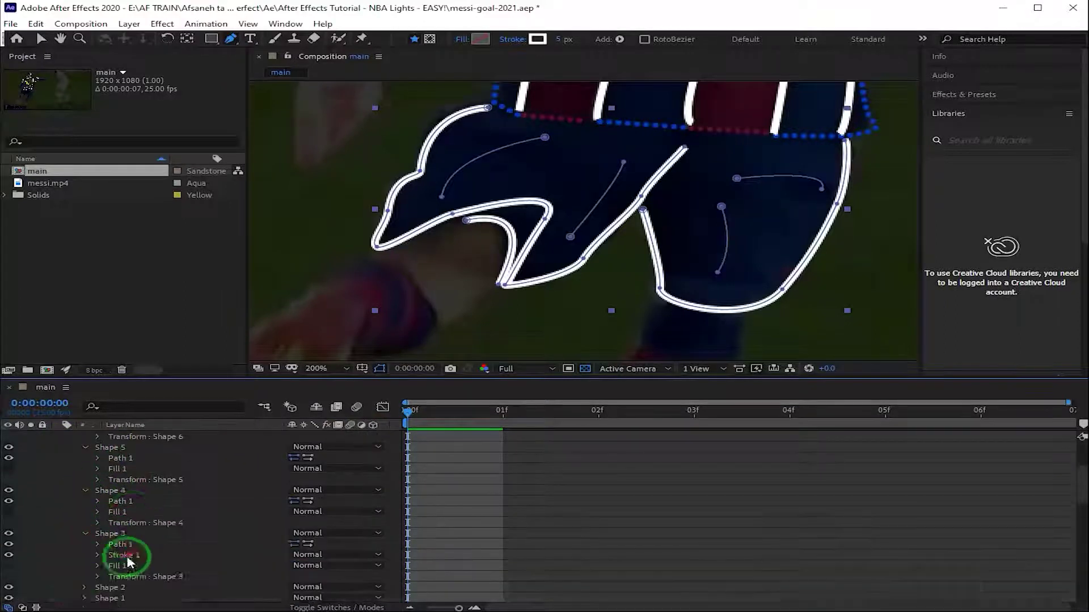
pyautogui.press('Delete')
# Refine the shorts path points, smoothing the inner leg edge and joining the inner hem curve to the outline
pyautogui.click(409, 98)
pyautogui.click(412, 170)
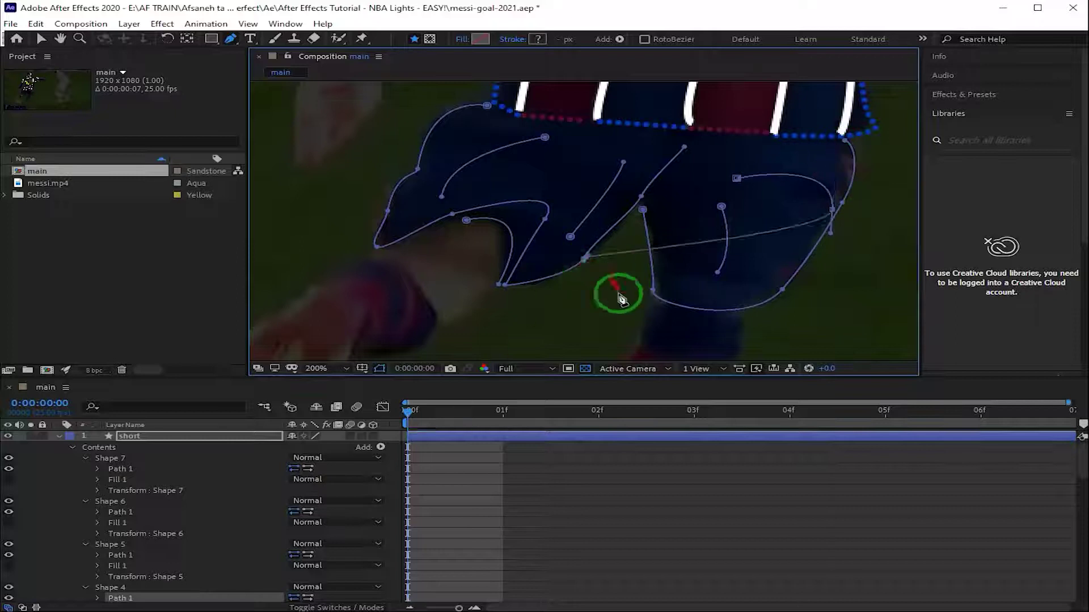
pyautogui.click(599, 248)
pyautogui.click(454, 213)
# Add one shared blue dotted stroke, 4 px wide, to the whole short layer
pyautogui.click(165, 544)
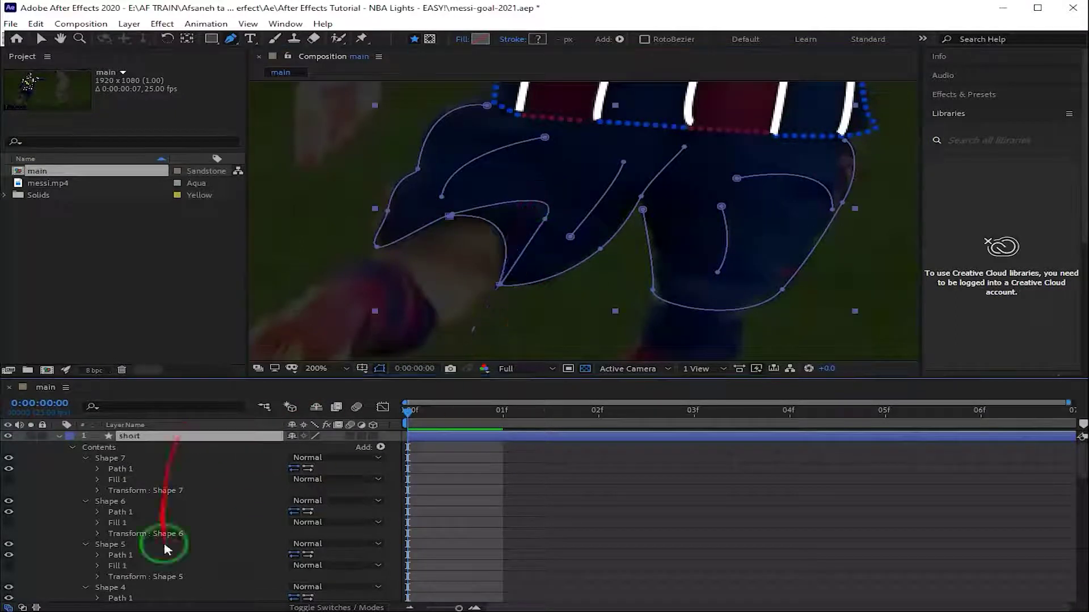
pyautogui.click(97, 461)
pyautogui.click(296, 489)
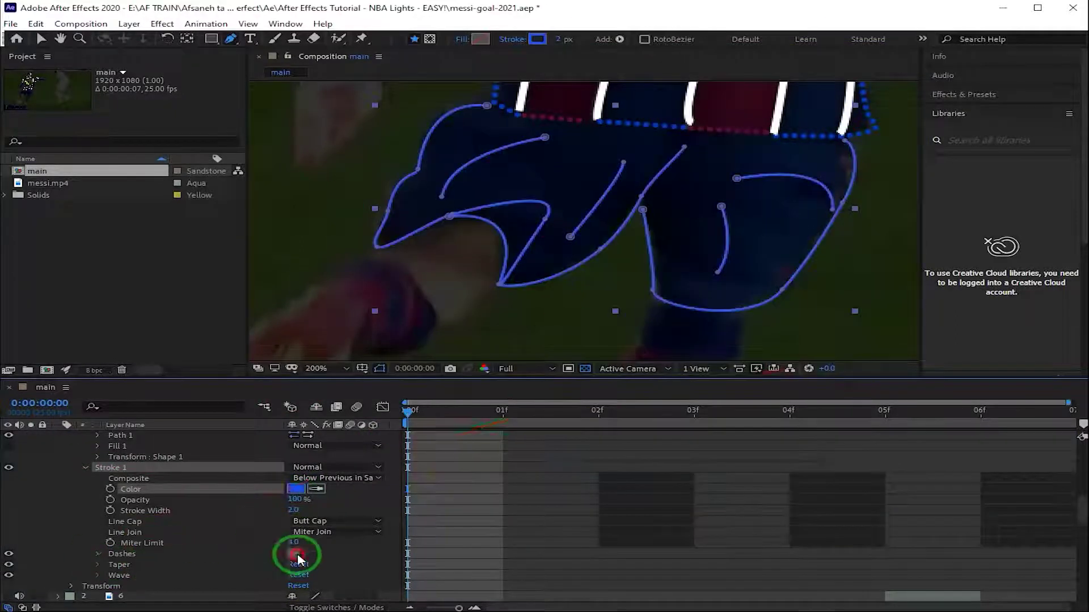
pyautogui.click(293, 554)
pyautogui.scroll(-1, 299, 516)
pyautogui.scroll(5, 270, 531)
pyautogui.click(58, 435)
# Place short above blouse w for frame 0, and put copies of it in the layer groups of frames 1 to 3
pyautogui.moveTo(136, 435); pyautogui.dragTo(165, 568)
pyautogui.click(36, 24)
pyautogui.click(56, 170)
pyautogui.moveTo(476, 539); pyautogui.dragTo(572, 539)
pyautogui.click(36, 23)
pyautogui.click(57, 170)
pyautogui.moveTo(142, 540); pyautogui.dragTo(147, 549)
pyautogui.scroll(-1, 176, 567)
pyautogui.click(146, 461)
# Position short 2 over the shorts at frame 1 and reshape its kicking-leg outline and hem
pyautogui.click(503, 410)
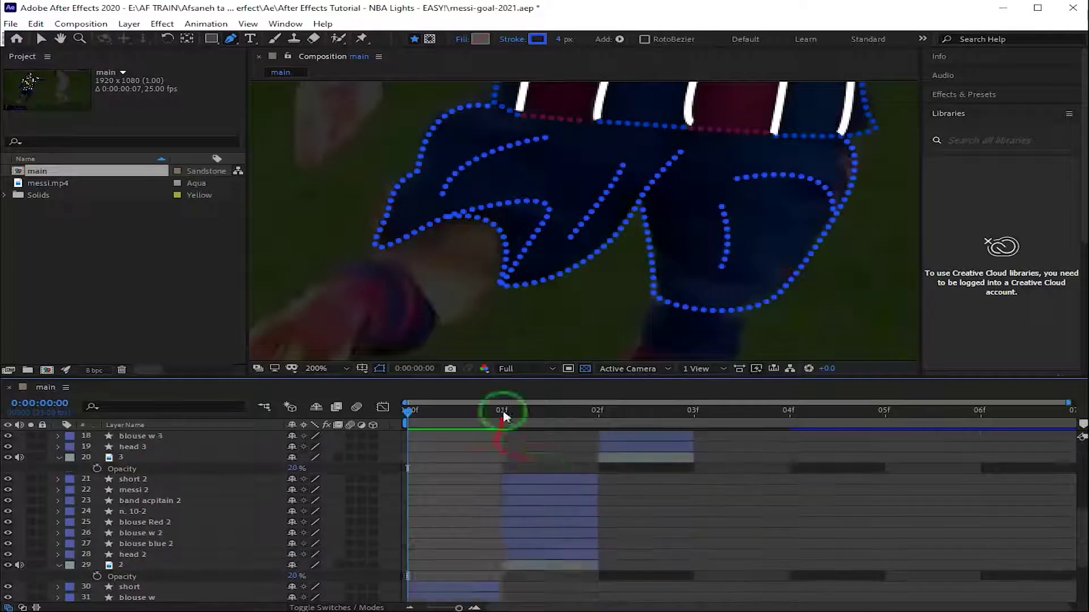
pyautogui.press('v')
pyautogui.press('g')
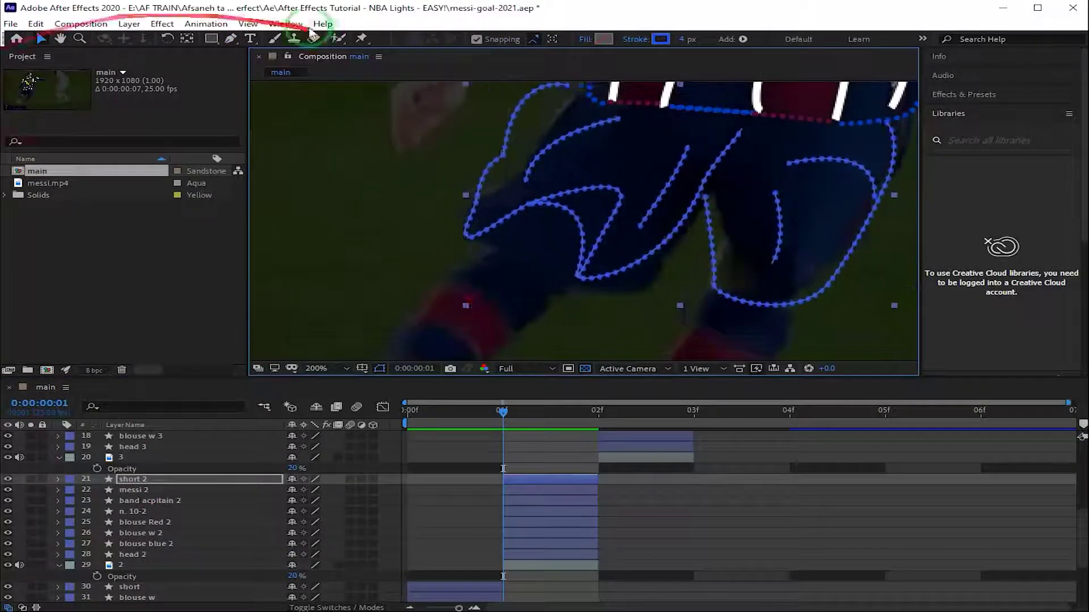
pyautogui.scroll(2, 542, 115)
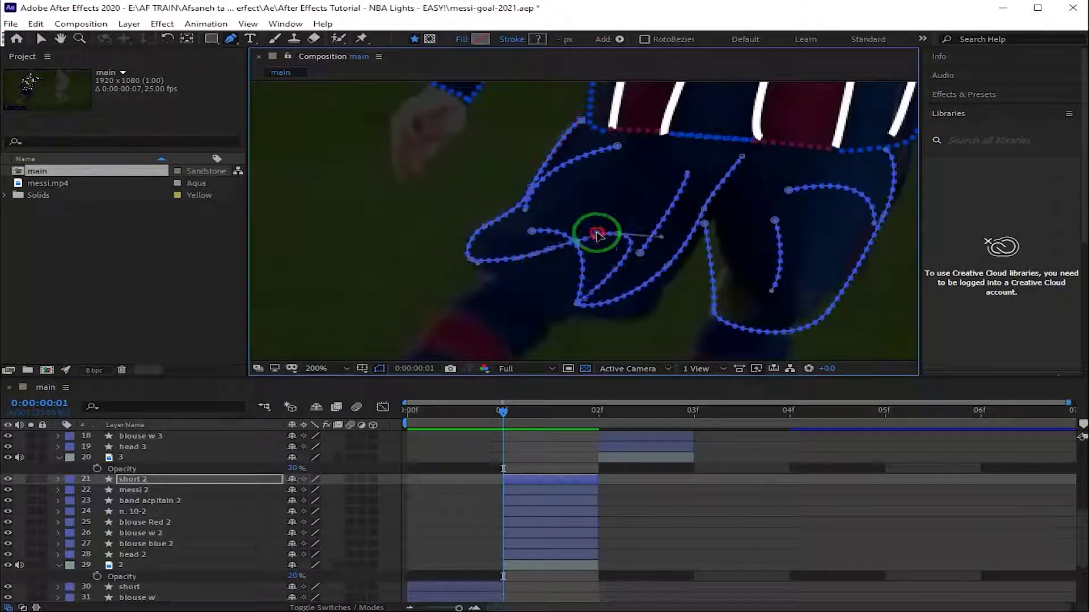
pyautogui.moveTo(561, 237); pyautogui.dragTo(567, 288)
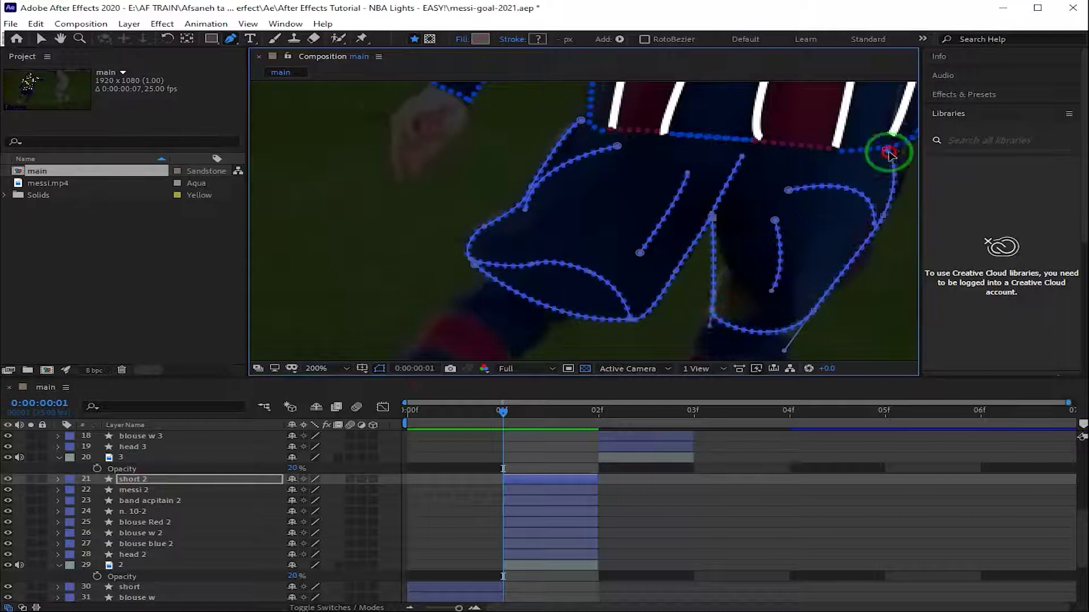
# Fit short 2's standing-leg outline and fold lines to the shorts at frame 1
pyautogui.hscroll(2, 781, 312)
pyautogui.moveTo(813, 277); pyautogui.dragTo(720, 245)
pyautogui.click(577, 146)
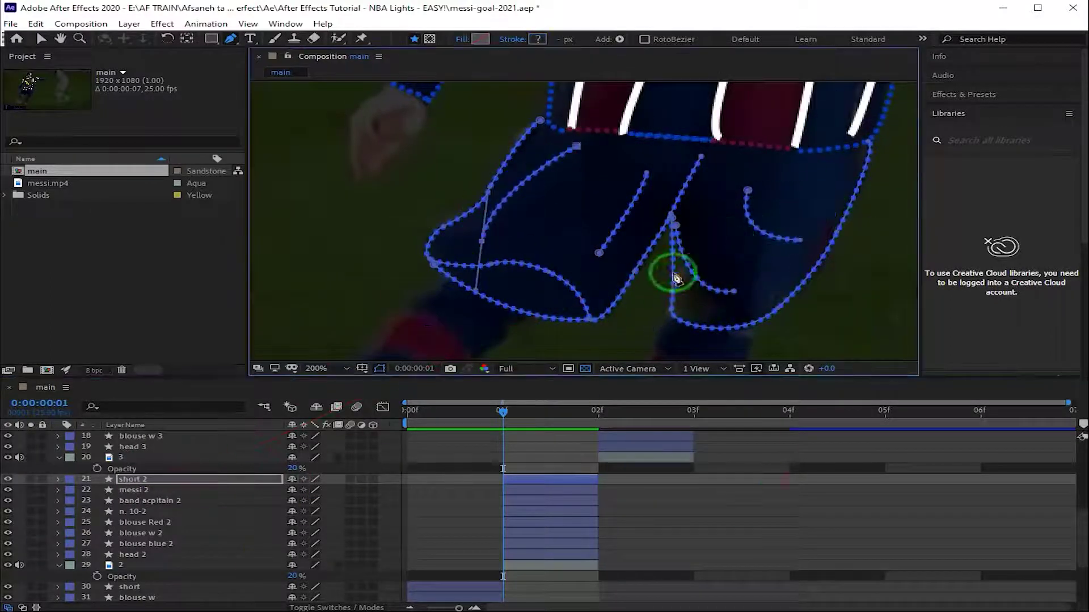
pyautogui.moveTo(763, 323); pyautogui.dragTo(654, 382)
# Move short 3 onto the shorts at frame 2 and narrow it to match their width
pyautogui.click(145, 480)
pyautogui.press('pagedown')
pyautogui.scroll(3, 131, 469)
pyautogui.click(133, 500)
pyautogui.press('v')
pyautogui.moveTo(552, 287); pyautogui.dragTo(618, 228)
pyautogui.moveTo(381, 256); pyautogui.dragTo(819, 256)
pyautogui.click(231, 38)
# Reshape short 3's outline, hem and fold lines to follow the shorts at frame 2
pyautogui.click(577, 151)
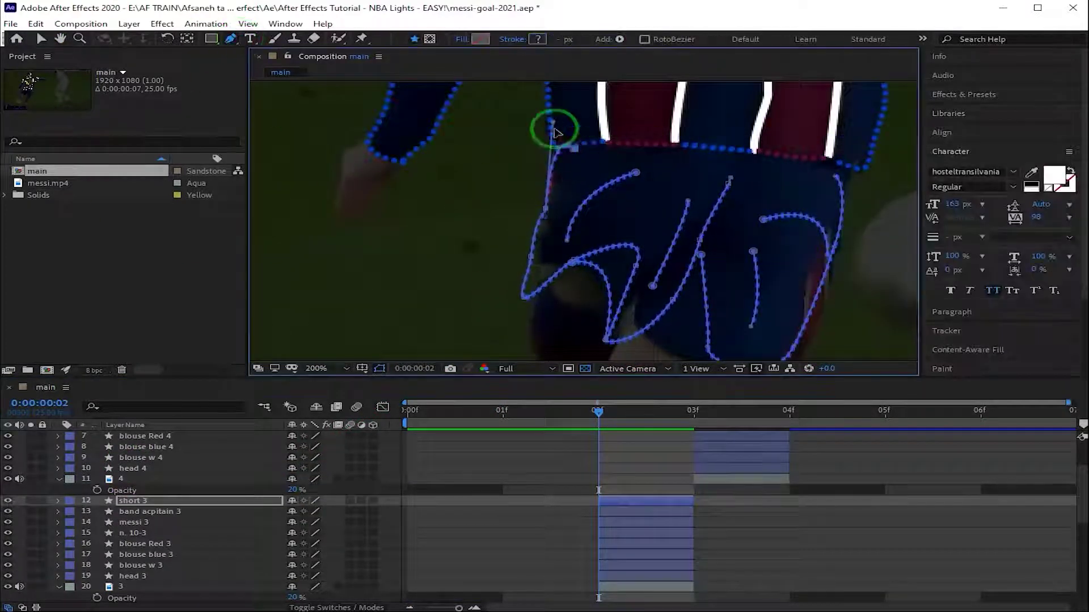
pyautogui.moveTo(706, 315); pyautogui.dragTo(661, 273)
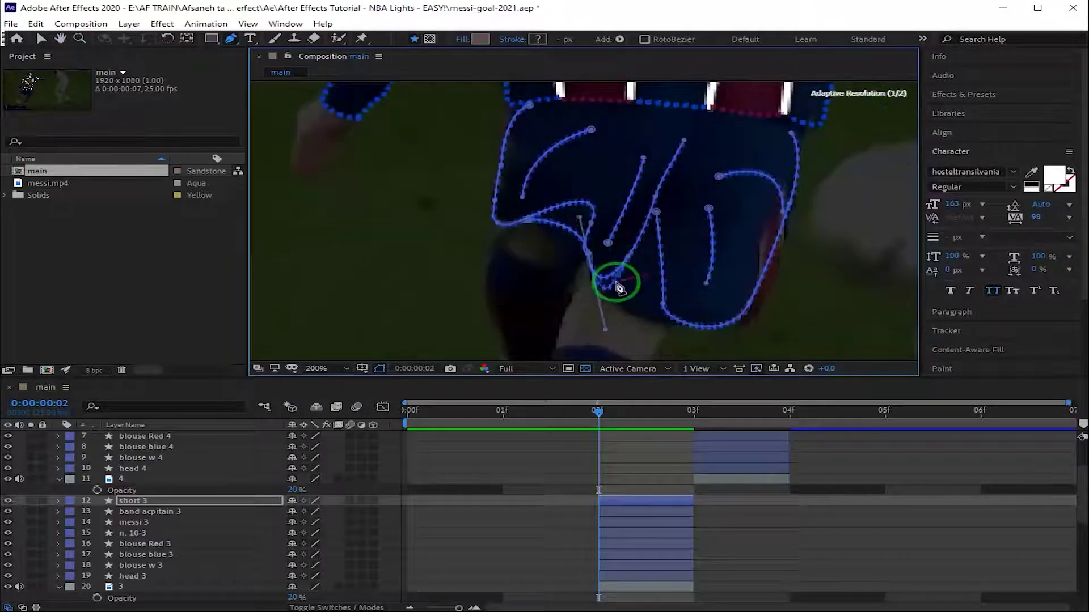
pyautogui.moveTo(587, 251); pyautogui.dragTo(650, 295)
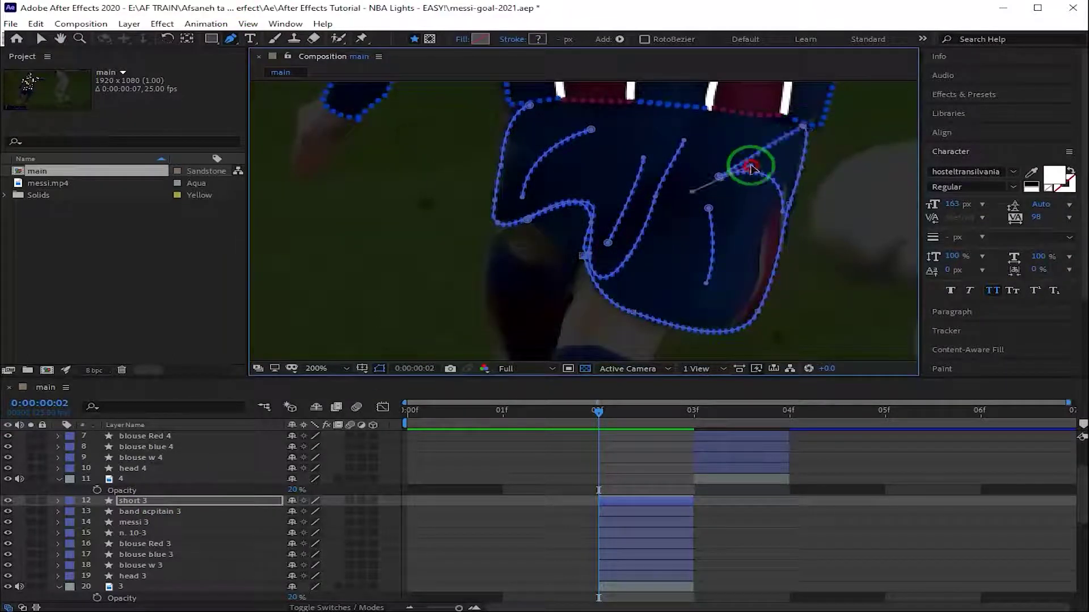
pyautogui.moveTo(711, 196); pyautogui.dragTo(774, 280)
pyautogui.moveTo(591, 222); pyautogui.dragTo(563, 233)
# Move short 4 onto the shorts at frame 3 and narrow it to match their width
pyautogui.click(676, 410)
pyautogui.click(573, 241)
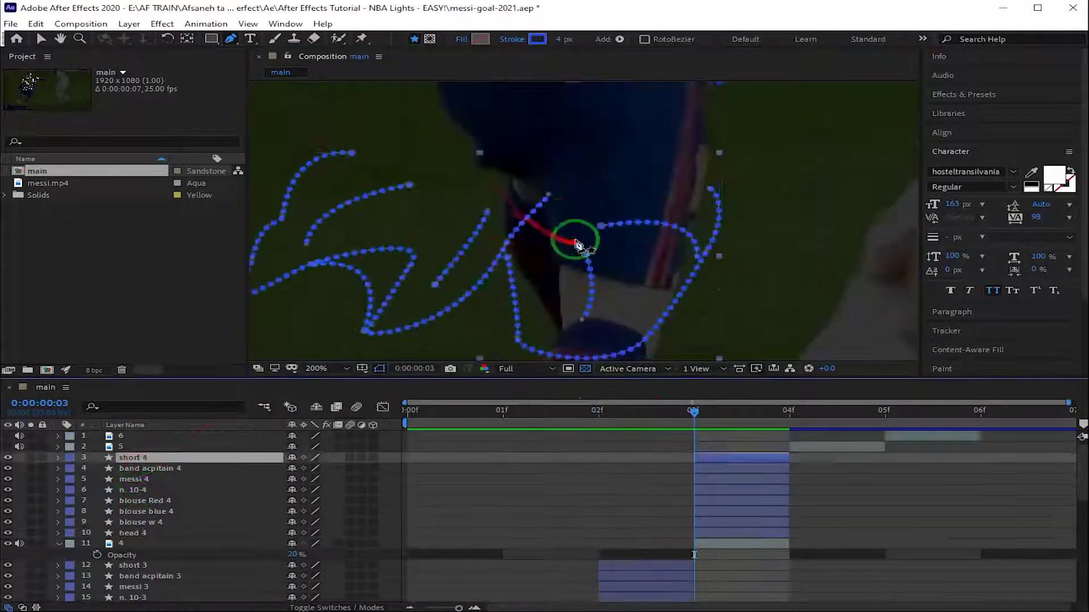
pyautogui.press('v')
pyautogui.press(',')
pyautogui.moveTo(646, 188); pyautogui.dragTo(588, 154)
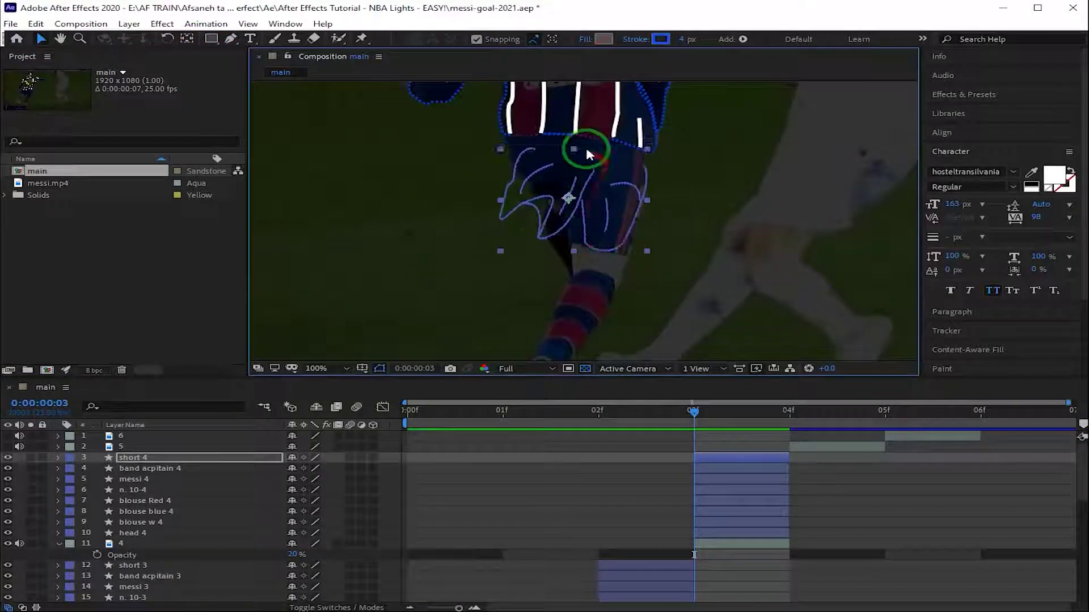
# Reshape short 4's standing-leg outline and hem to follow the shorts at frame 3
pyautogui.click(126, 458)
pyautogui.press('g')
pyautogui.press('.')
pyautogui.moveTo(654, 124); pyautogui.dragTo(666, 196)
pyautogui.moveTo(701, 243); pyautogui.dragTo(717, 240)
pyautogui.moveTo(709, 312); pyautogui.dragTo(707, 246)
pyautogui.moveTo(692, 294); pyautogui.dragTo(701, 290)
pyautogui.moveTo(627, 338); pyautogui.dragTo(637, 299)
pyautogui.moveTo(527, 187); pyautogui.dragTo(476, 265)
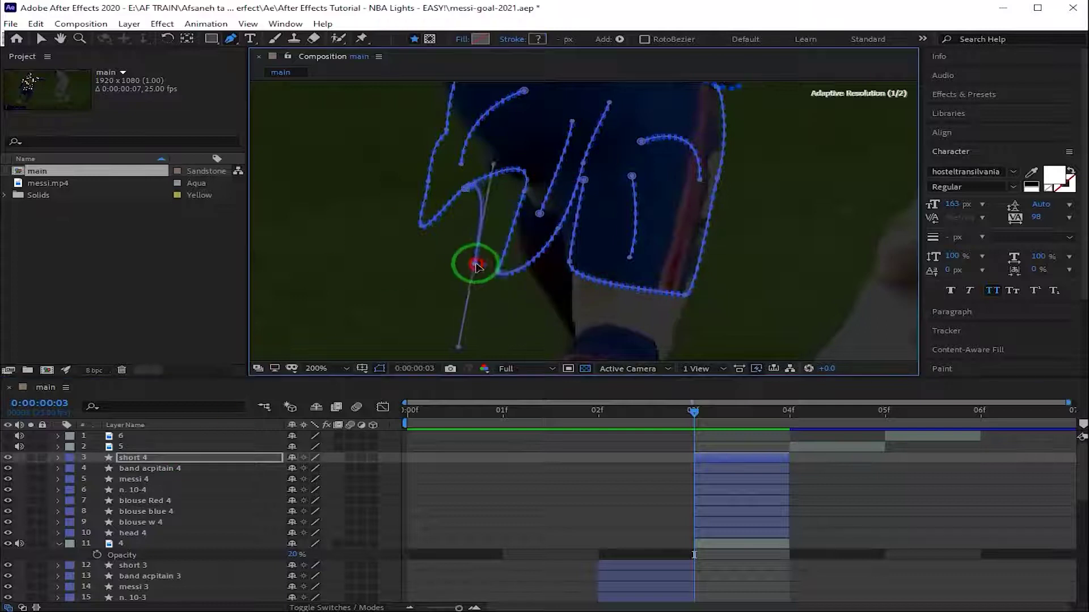
# Align short 4's inner fold lines with the red side stripe of the shorts at frame 3
pyautogui.moveTo(697, 105); pyautogui.dragTo(698, 248)
pyautogui.moveTo(632, 185); pyautogui.dragTo(702, 100)
pyautogui.click(215, 458)
pyautogui.moveTo(629, 266); pyautogui.dragTo(663, 299)
# Fit short 4's waist corner, front edge and raised-leg hem to the shorts at frame 3
pyautogui.moveTo(486, 159); pyautogui.dragTo(501, 226)
pyautogui.moveTo(500, 176); pyautogui.dragTo(431, 154)
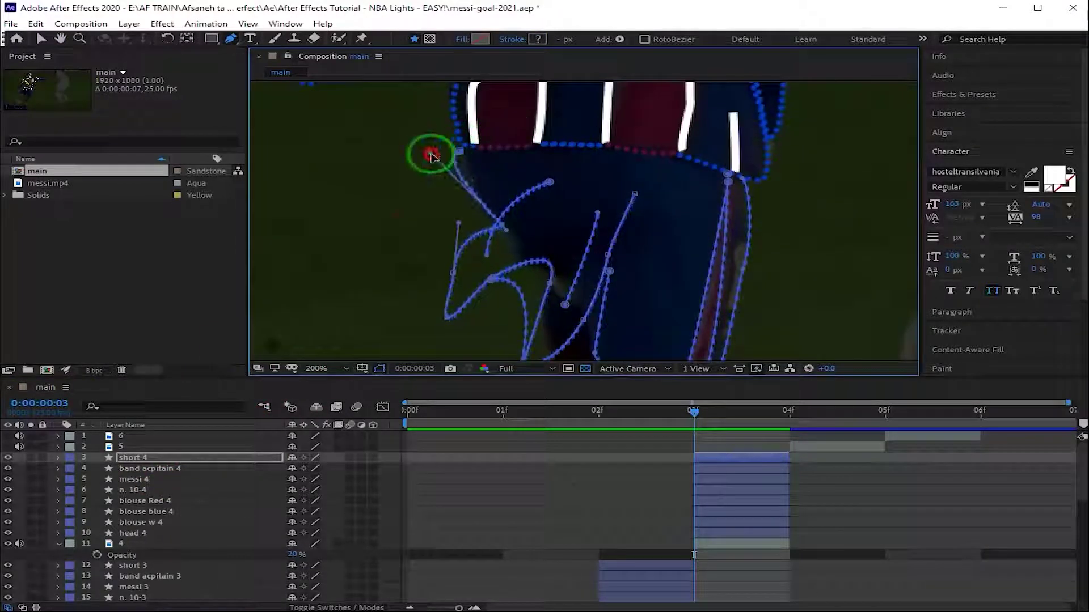
pyautogui.moveTo(525, 225); pyautogui.dragTo(546, 270)
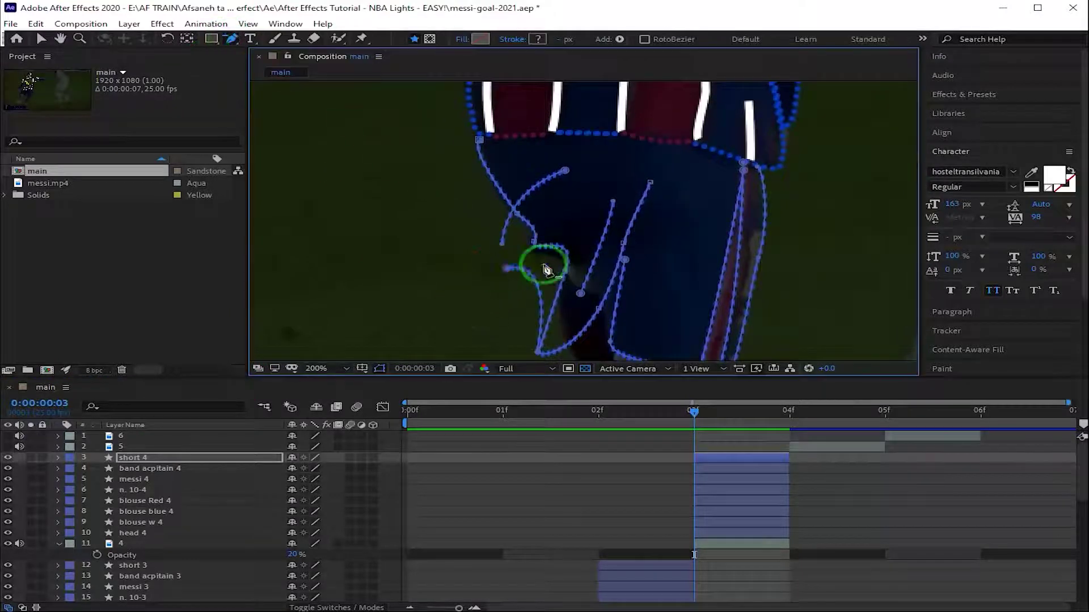
pyautogui.moveTo(619, 255); pyautogui.dragTo(599, 276)
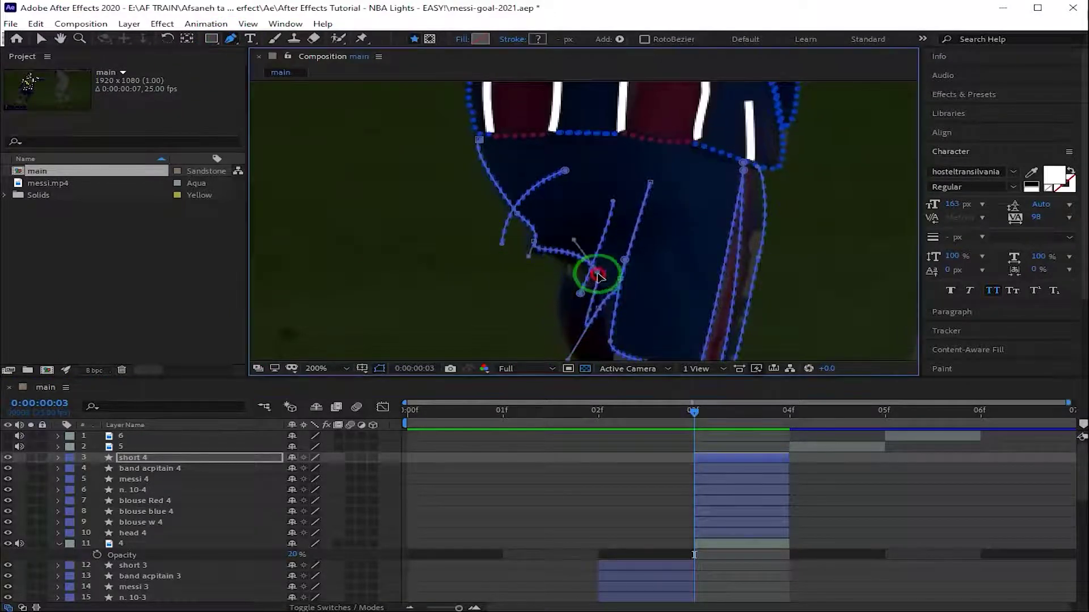
# Adjust short 4's remaining fold lines on the front and middle of the shorts at frame 3
pyautogui.click(504, 244)
pyautogui.click(520, 389)
pyautogui.click(583, 294)
pyautogui.click(317, 389)
pyautogui.click(617, 188)
pyautogui.moveTo(629, 241); pyautogui.dragTo(658, 272)
pyautogui.click(323, 389)
pyautogui.scroll(-1, 642, 325)
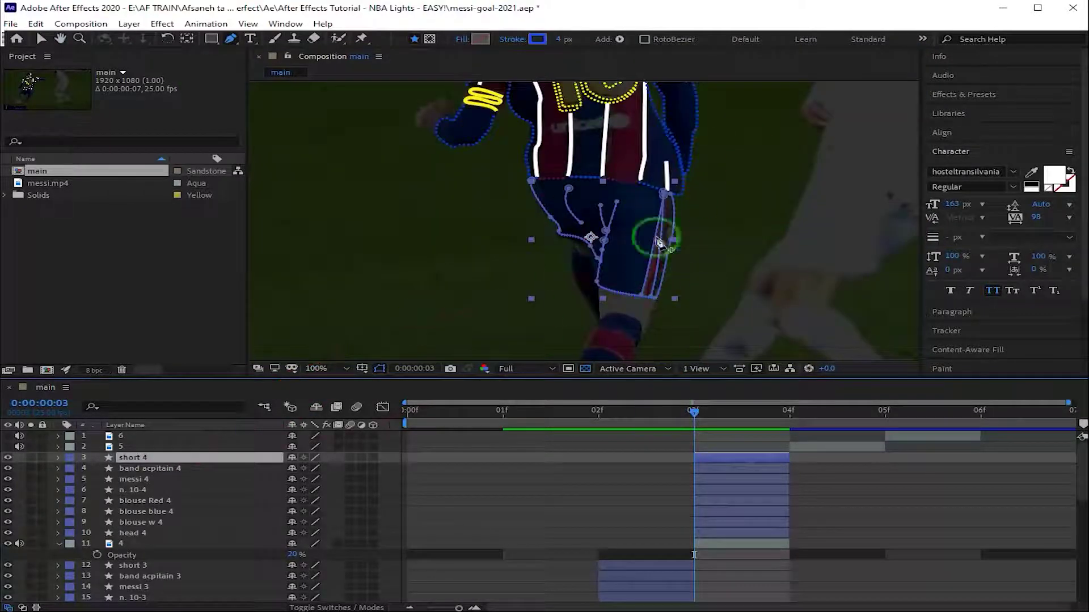
# Trace both bare edges of the kicking leg at frame 0 on a layer named leg, placed with that frame's layers
pyautogui.moveTo(692, 446); pyautogui.dragTo(686, 408)
pyautogui.press('Home')
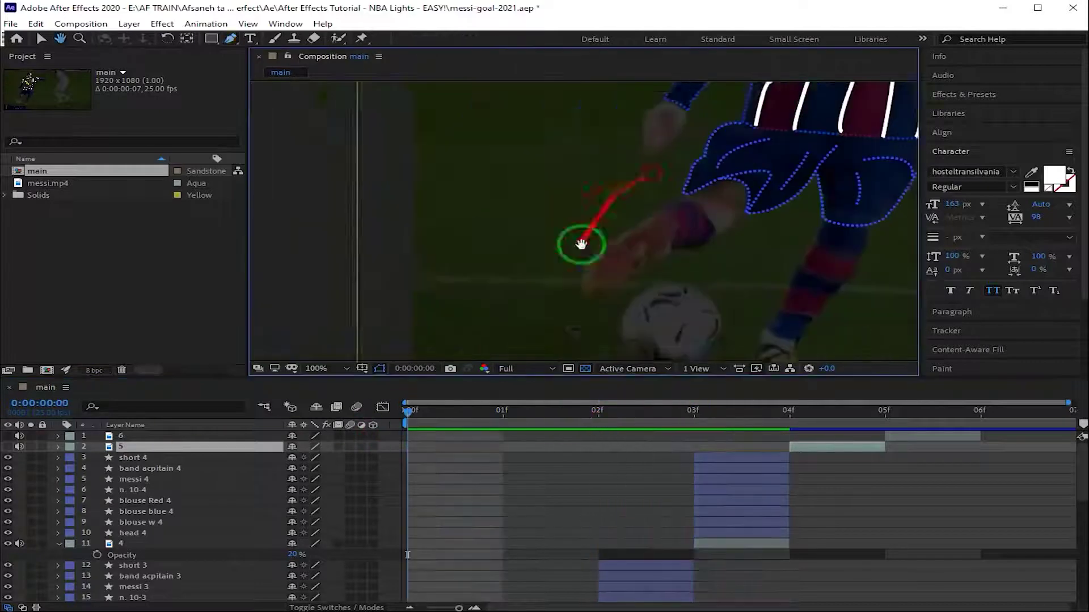
pyautogui.click(658, 225)
pyautogui.click(687, 202)
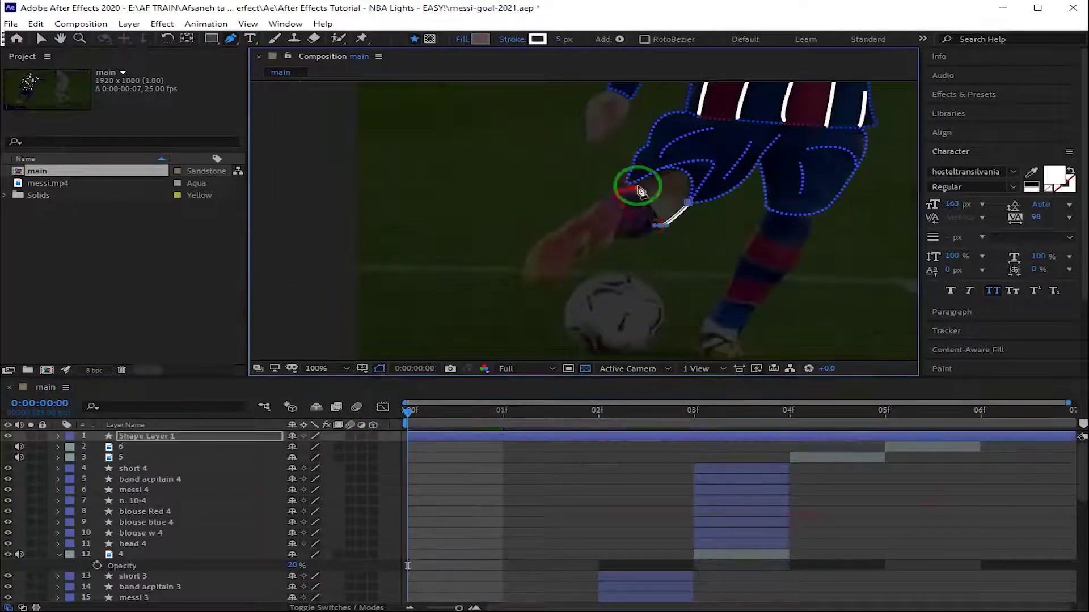
pyautogui.click(630, 190)
pyautogui.click(153, 436)
pyautogui.moveTo(142, 436); pyautogui.dragTo(142, 470)
# Duplicate the leg layer for frame 1, and again for frame 2, placing each copy with its frame's layers
pyautogui.click(35, 24)
pyautogui.click(56, 184)
pyautogui.moveTo(455, 473); pyautogui.dragTo(550, 473)
pyautogui.click(504, 412)
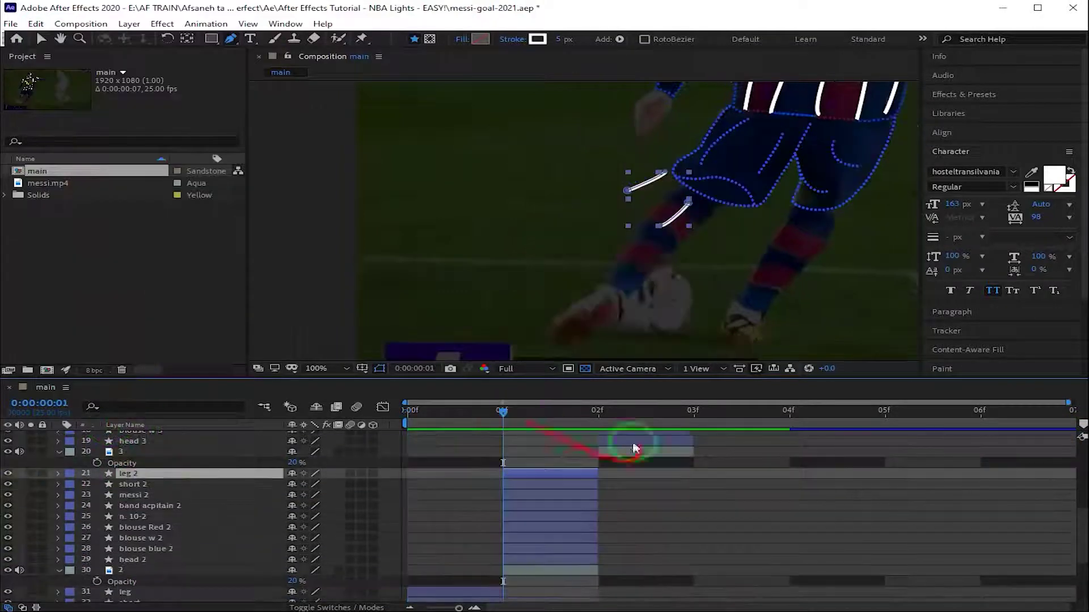
pyautogui.moveTo(142, 474); pyautogui.dragTo(142, 560)
pyautogui.moveTo(520, 563); pyautogui.dragTo(610, 563)
pyautogui.click(599, 411)
# Move the frame 2 leg copy onto the standing leg and adjust its strokes between shorts and sock
pyautogui.press('v')
pyautogui.moveTo(653, 180)
pyautogui.mouseDown()
pyautogui.moveTo(798, 180)
pyautogui.moveTo(783, 206)
pyautogui.moveTo(842, 199)
pyautogui.mouseUp()
pyautogui.press('g')
pyautogui.click(204, 565)
pyautogui.click(193, 566)
pyautogui.click(768, 149)
pyautogui.click(759, 157)
pyautogui.click(798, 173)
pyautogui.click(790, 171)
# Add two short strokes along the raised leg's bare edges below the shorts hem at frame 2
pyautogui.click(133, 567)
pyautogui.click(767, 148)
pyautogui.click(761, 157)
pyautogui.click(134, 567)
pyautogui.click(792, 171)
pyautogui.click(801, 149)
pyautogui.click(136, 566)
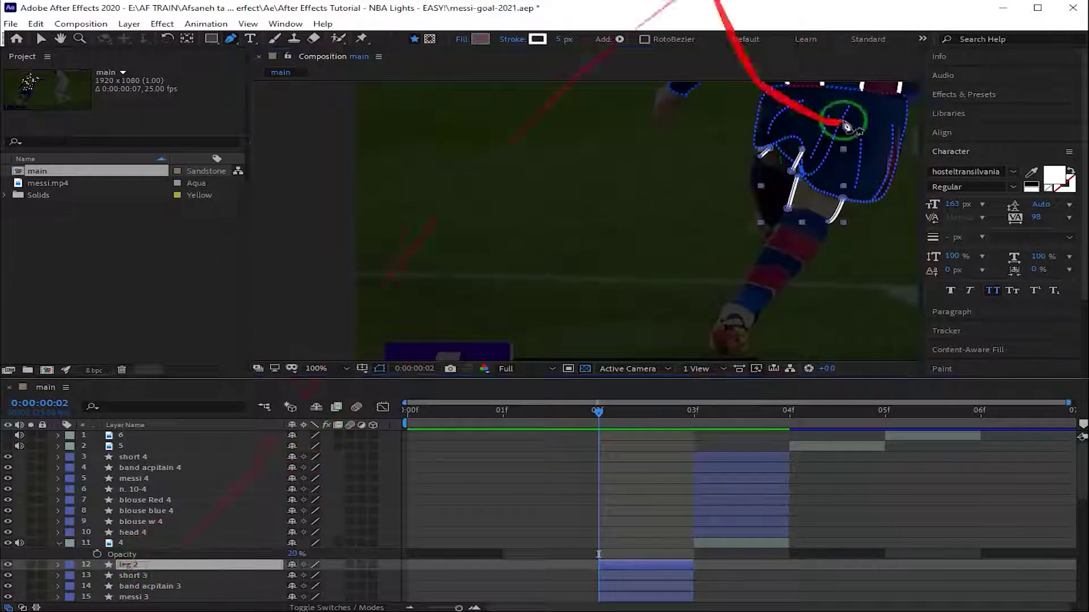
# Place frame 2's leg layer below short 3 and give it a white dotted stroke: width 4, round cap, dash 0, gap 6
pyautogui.moveTo(170, 566); pyautogui.dragTo(170, 580)
pyautogui.click(193, 574)
pyautogui.click(109, 498)
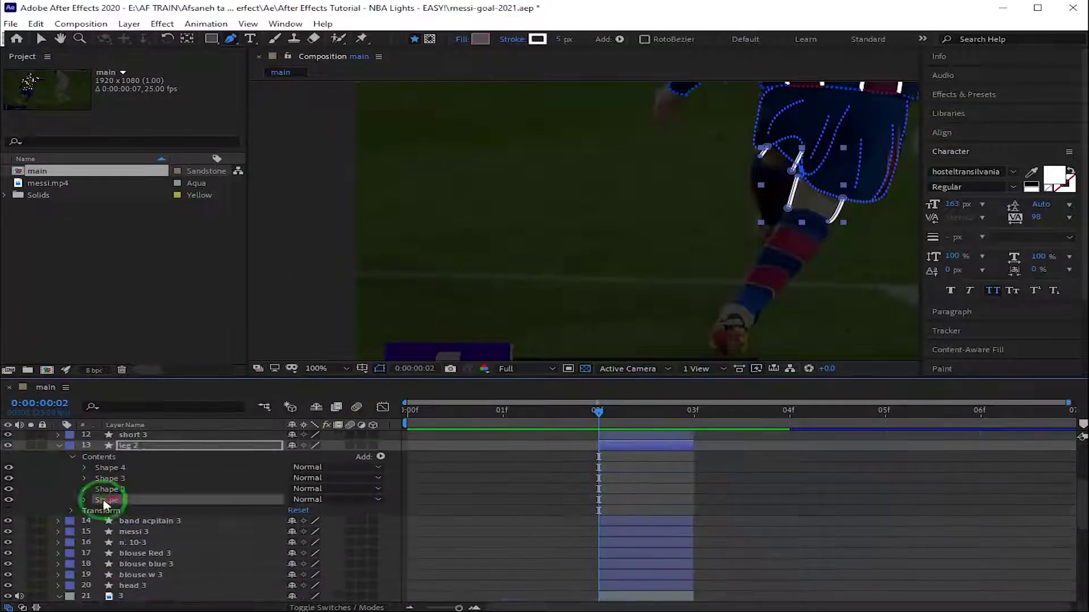
pyautogui.click(85, 474)
pyautogui.click(340, 474)
pyautogui.click(84, 503)
pyautogui.scroll(-2, 287, 509)
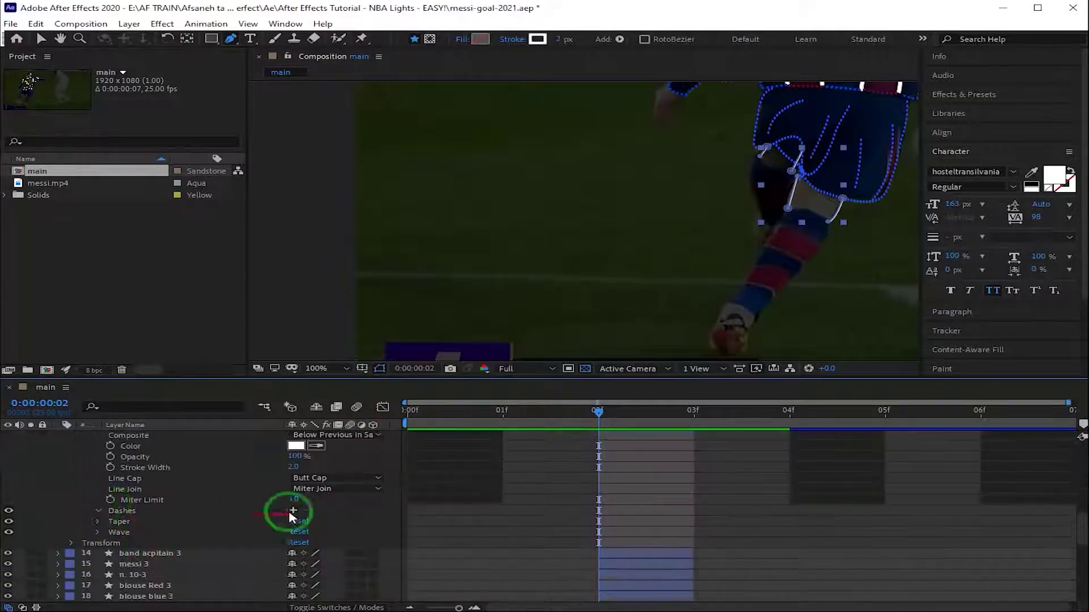
pyautogui.click(293, 510)
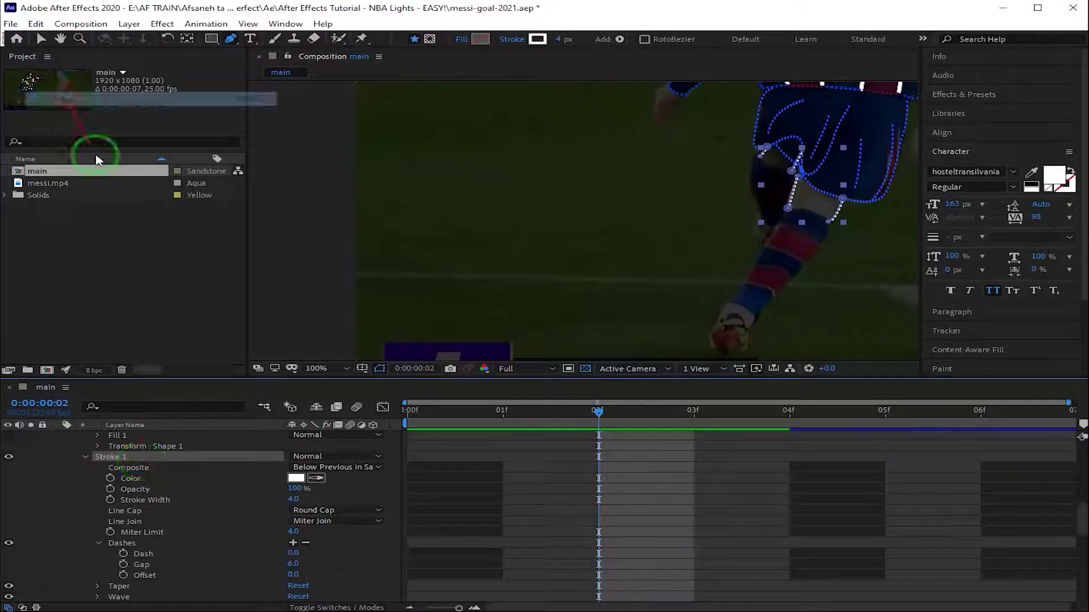
# Replace the solid strokes on frame 0's leg layer with a copy of the white dotted stroke
pyautogui.click(59, 482)
pyautogui.press('Delete')
pyautogui.moveTo(136, 530)
pyautogui.mouseDown()
pyautogui.moveTo(109, 563)
pyautogui.moveTo(109, 552)
pyautogui.mouseUp()
pyautogui.press('Home')
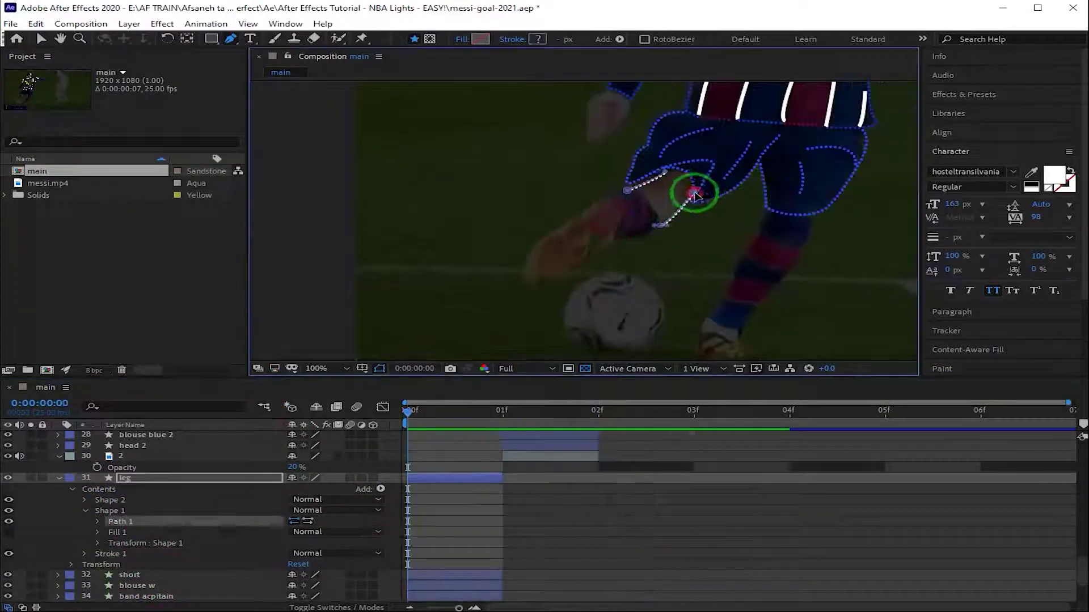
pyautogui.click(59, 478)
pyautogui.click(59, 456)
# Trace the kicking leg's sock at frame 0 on a new shape layer and add a shared stroke to it
pyautogui.click(627, 195)
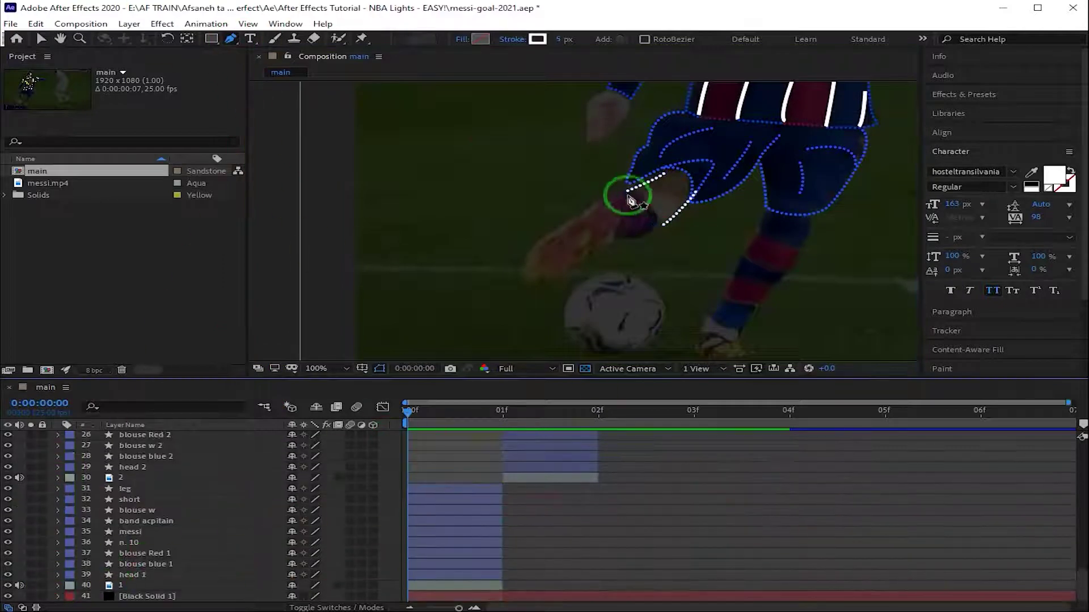
pyautogui.moveTo(644, 224); pyautogui.dragTo(618, 244)
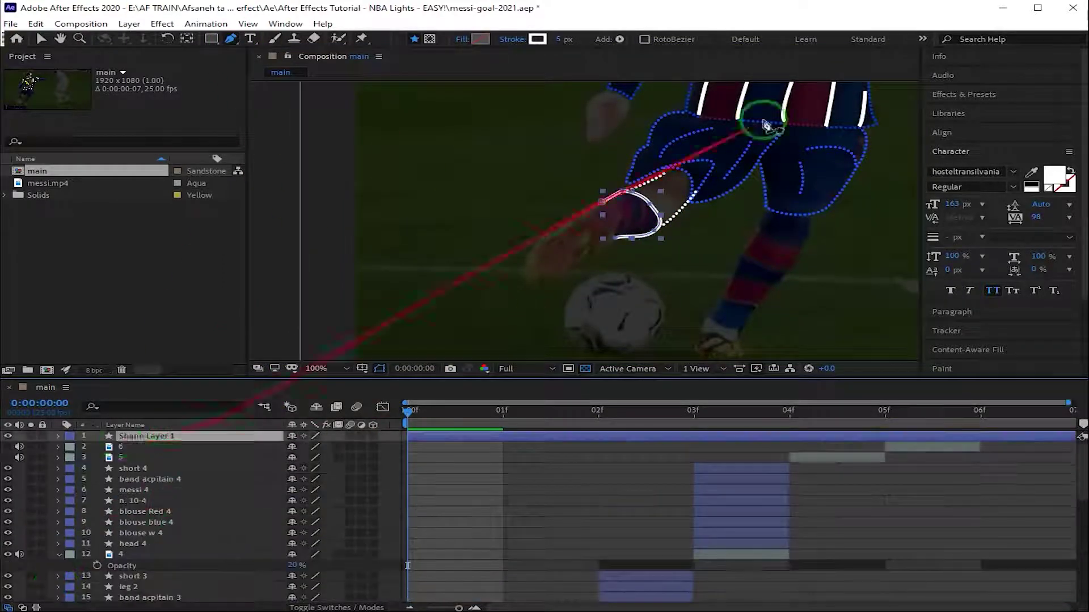
pyautogui.click(381, 448)
pyautogui.click(426, 261)
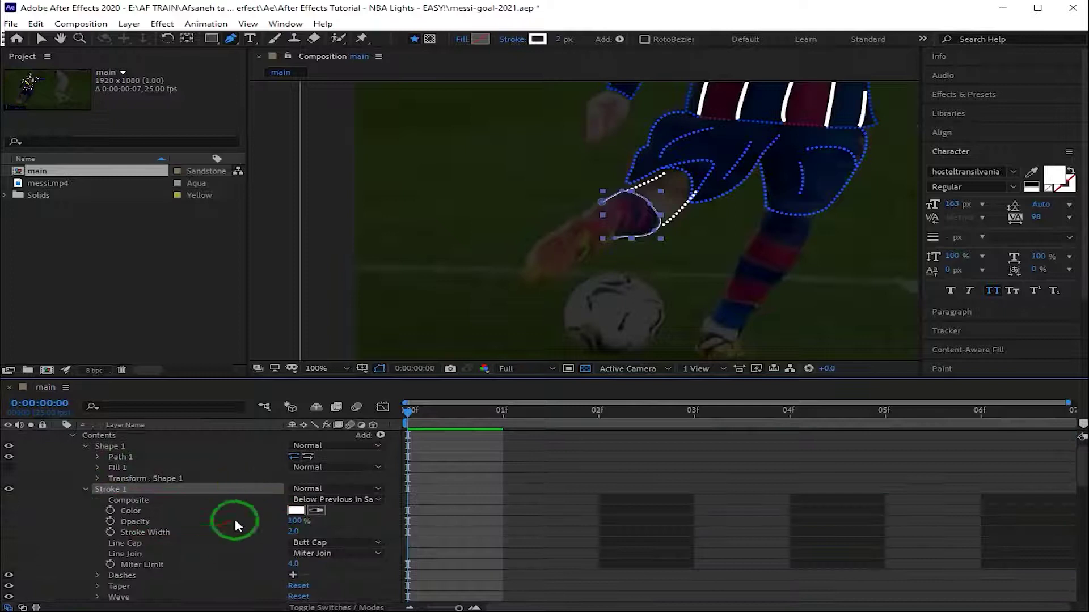
# Style the sock layer's stroke as blue, 4 px wide, with round caps and dash 0
pyautogui.click(296, 510)
pyautogui.click(639, 394)
pyautogui.click(802, 364)
pyautogui.moveTo(293, 532); pyautogui.dragTo(297, 532)
pyautogui.scroll(-2, 100, 553)
pyautogui.click(293, 542)
pyautogui.click(294, 564)
pyautogui.scroll(2, 324, 469)
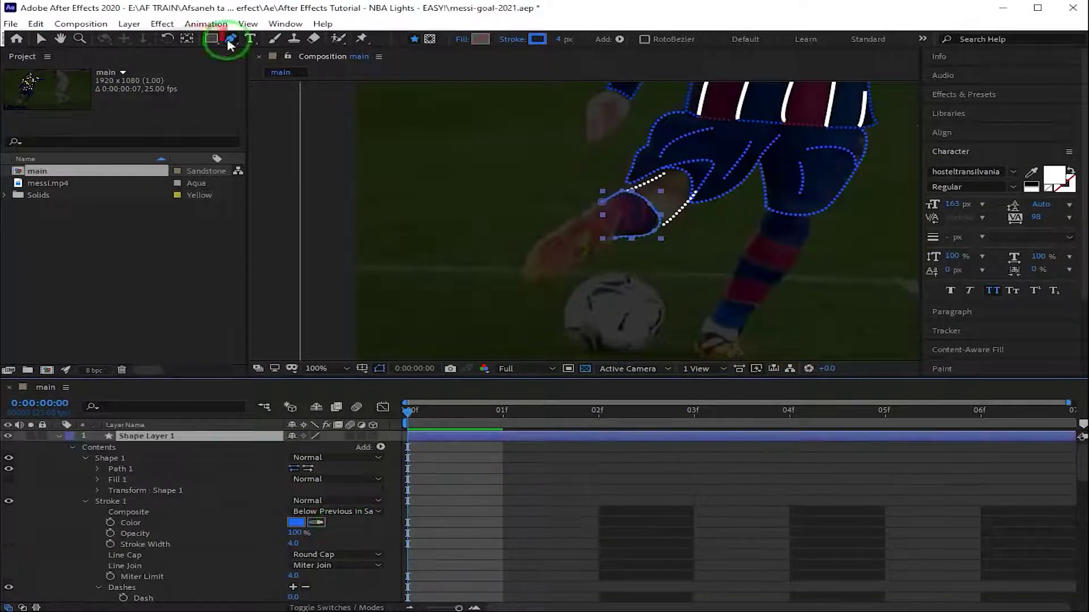
# Trace the remaining blue sock sections on the kicking and standing legs at frame 0
pyautogui.click(616, 200)
pyautogui.moveTo(632, 227); pyautogui.dragTo(618, 253)
pyautogui.click(117, 498)
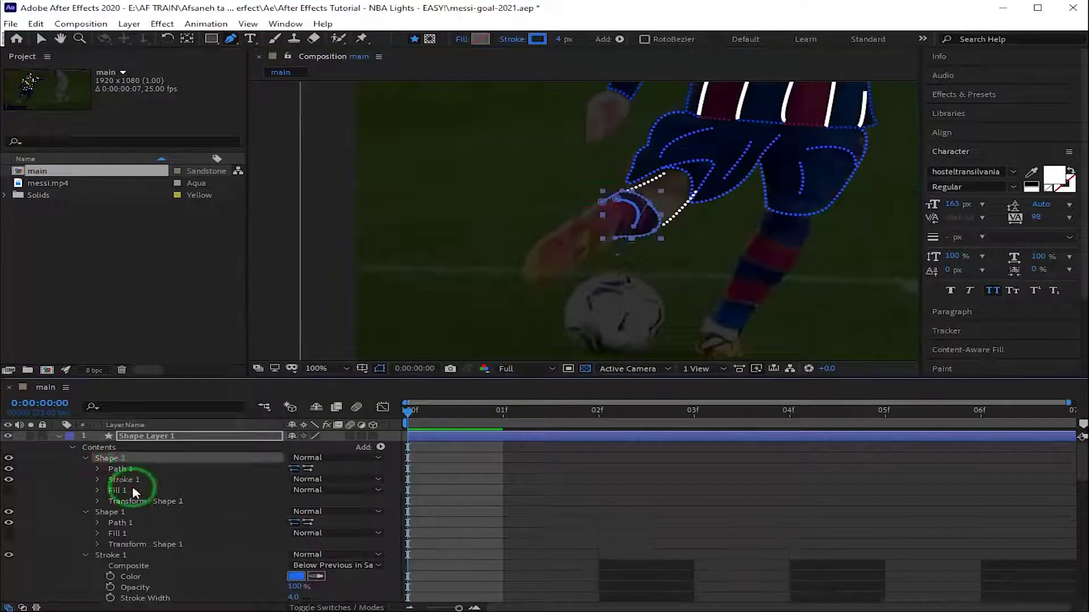
pyautogui.click(772, 214)
pyautogui.moveTo(765, 239); pyautogui.dragTo(811, 246)
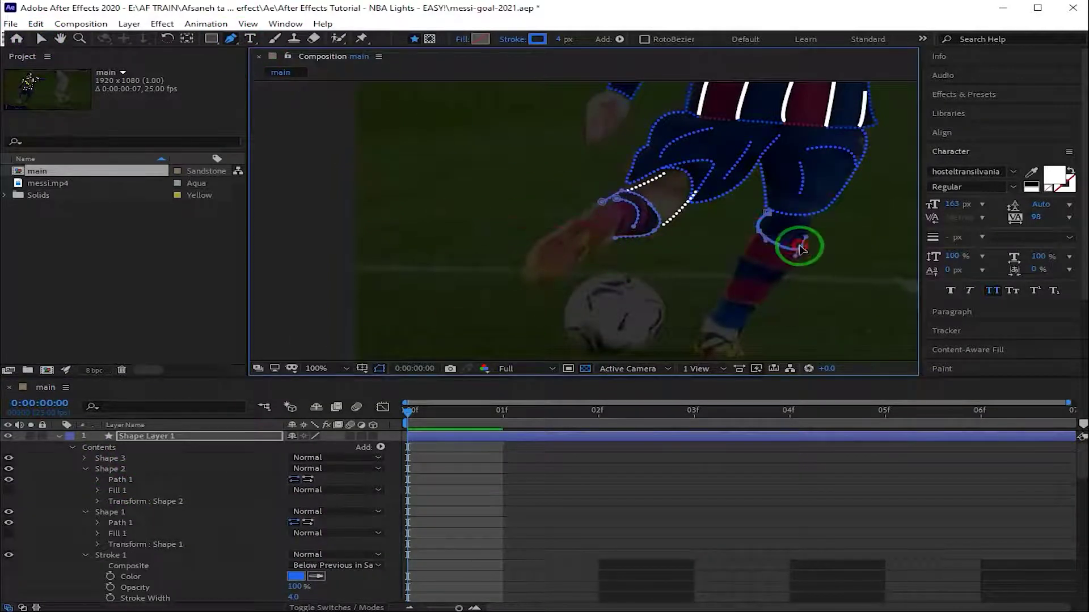
pyautogui.click(767, 212)
pyautogui.moveTo(744, 255); pyautogui.dragTo(740, 284)
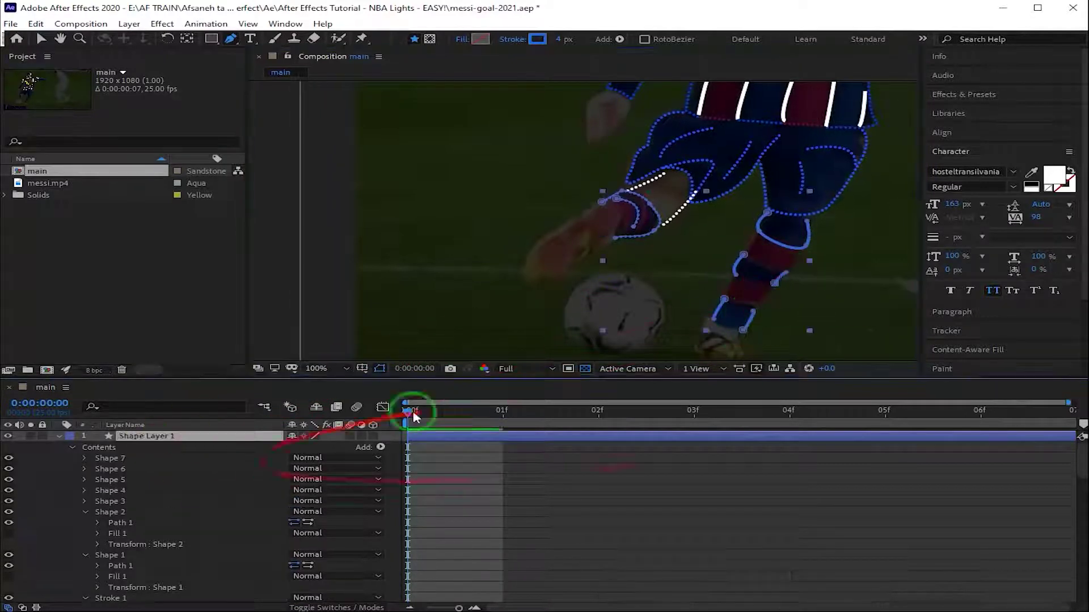
pyautogui.moveTo(622, 217); pyautogui.dragTo(617, 238)
# Name the sock shape layer sockes
pyautogui.press('Return')
pyautogui.write('sockes')
pyautogui.click(138, 439)
pyautogui.click(133, 479)
pyautogui.click(127, 529)
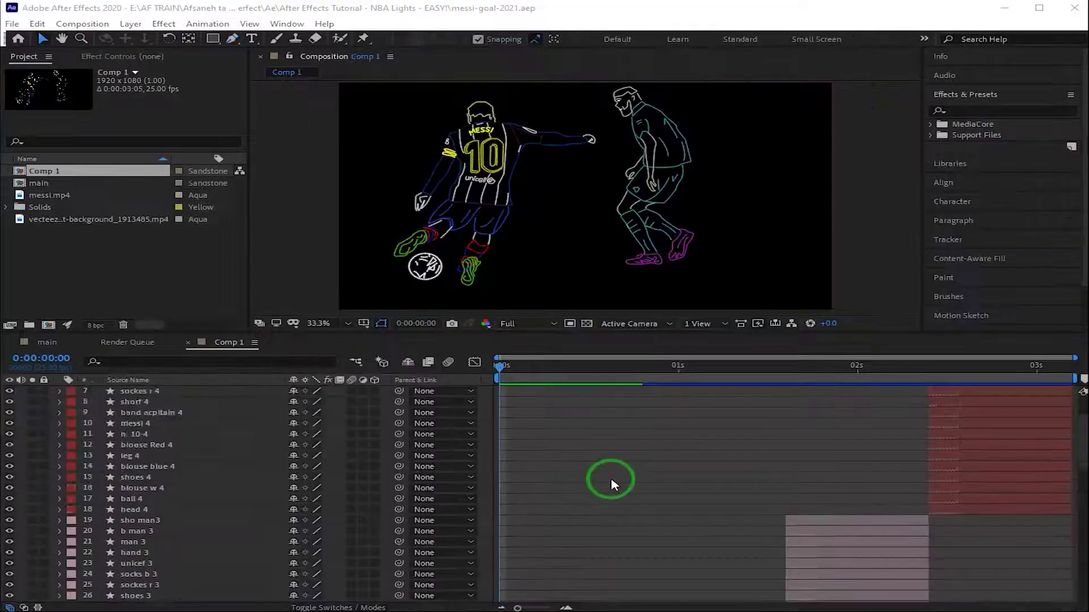
# Examine the colour-labelled layer groups and their time ranges in Comp 1
pyautogui.scroll(-3, 611, 481)
pyautogui.scroll(-11, 607, 486)
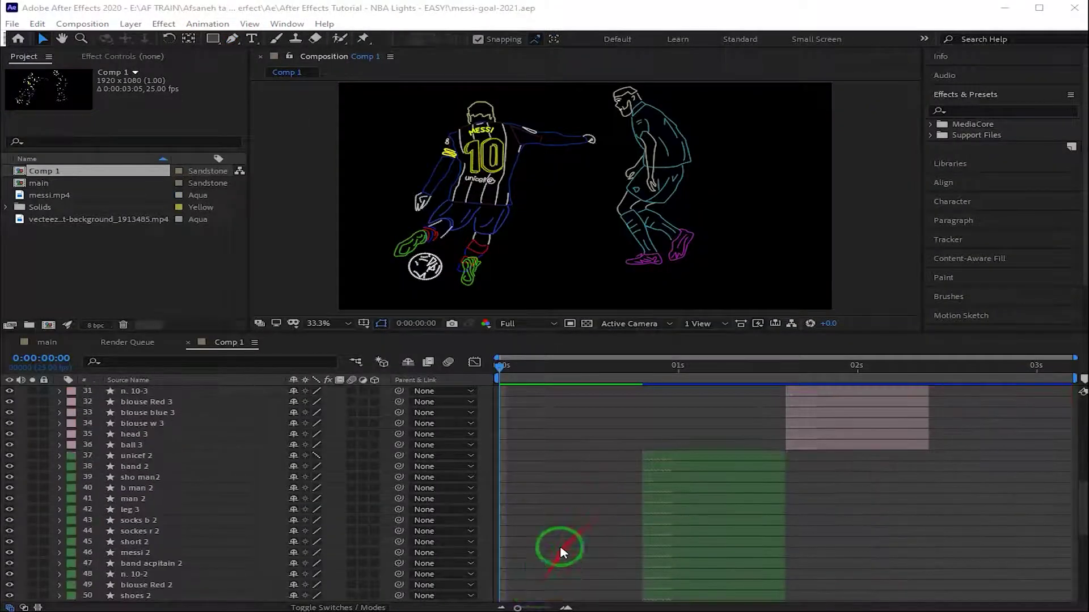
pyautogui.scroll(-2, 551, 555)
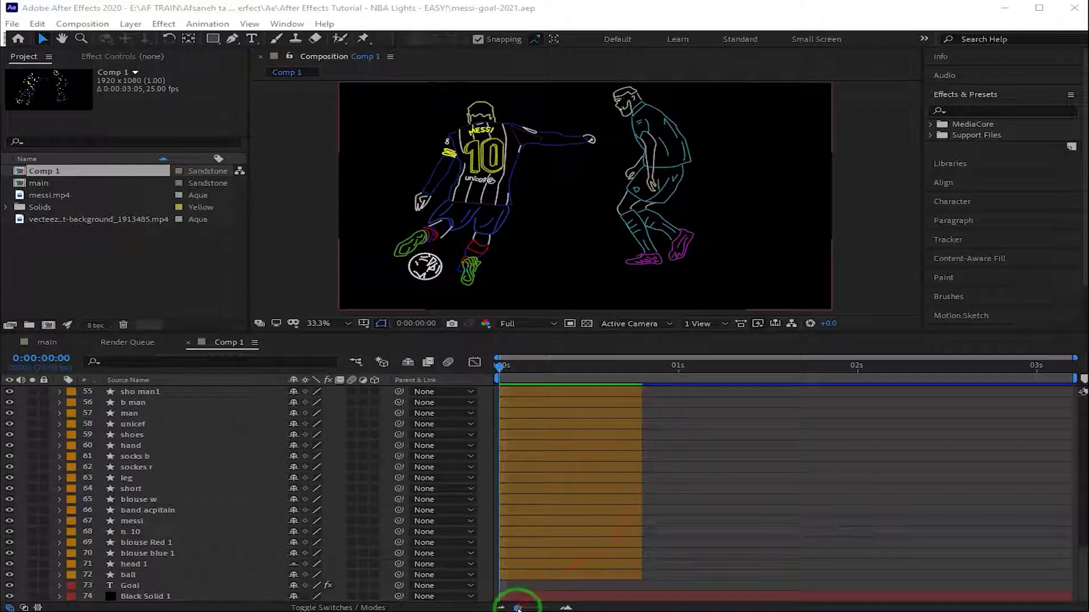
pyautogui.click(518, 597)
pyautogui.click(554, 481)
pyautogui.click(515, 390)
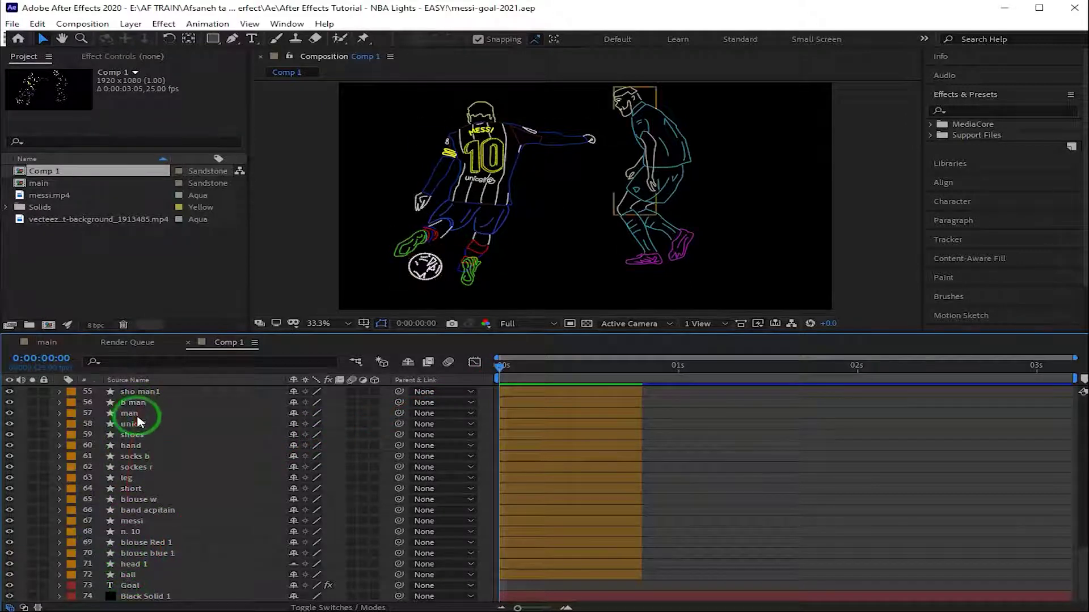
pyautogui.scroll(5, 144, 437)
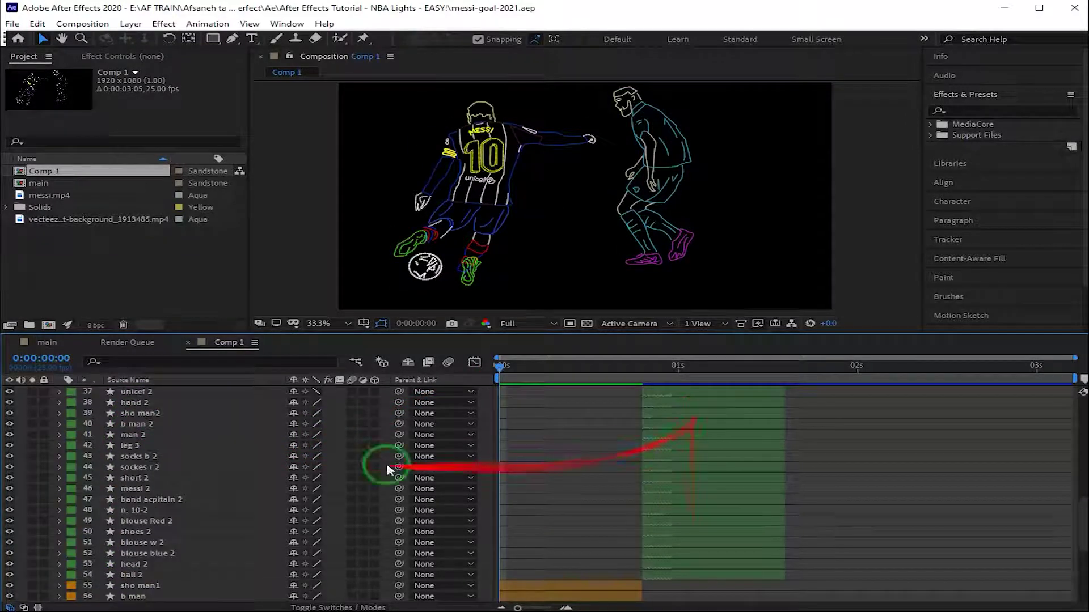
pyautogui.scroll(6, 109, 450)
pyautogui.scroll(7, 862, 502)
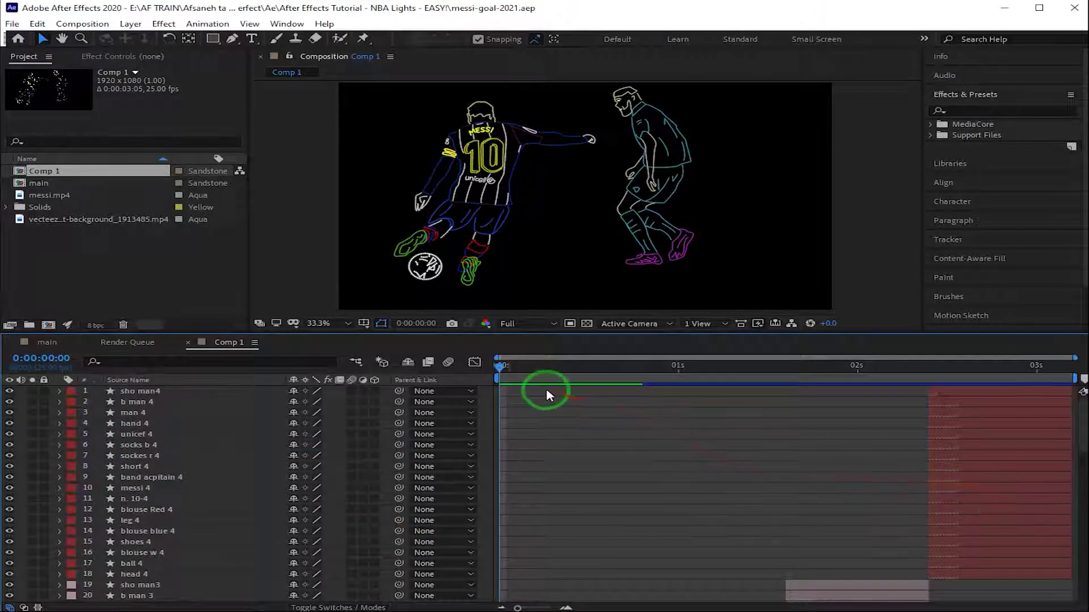
# Scrub through Comp 1 and play back the finished light-stroke animation
pyautogui.moveTo(506, 368); pyautogui.dragTo(1015, 368)
pyautogui.press('space')
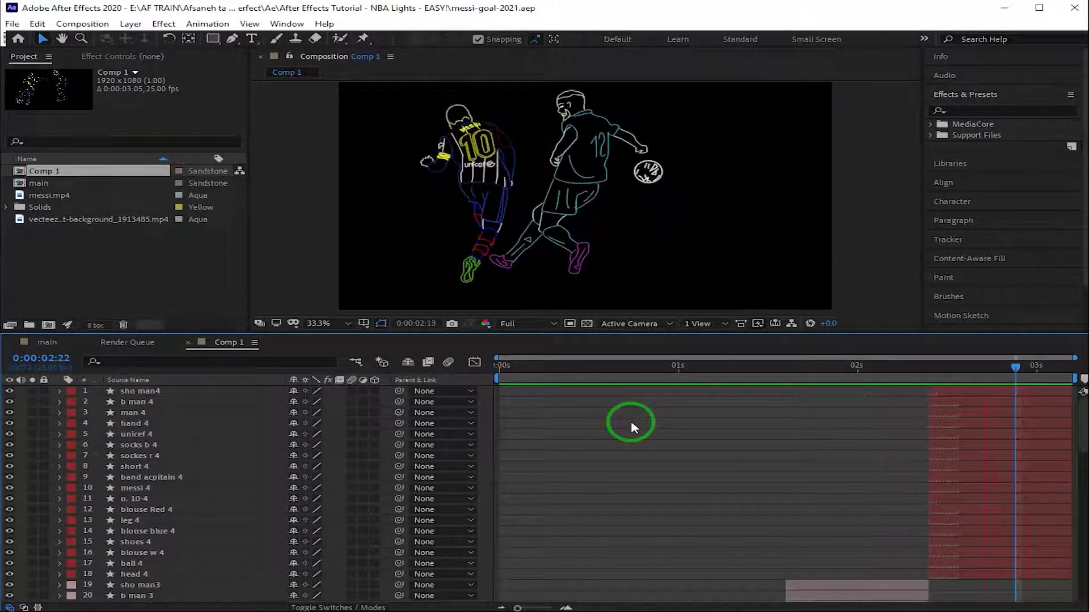
pyautogui.press('space')
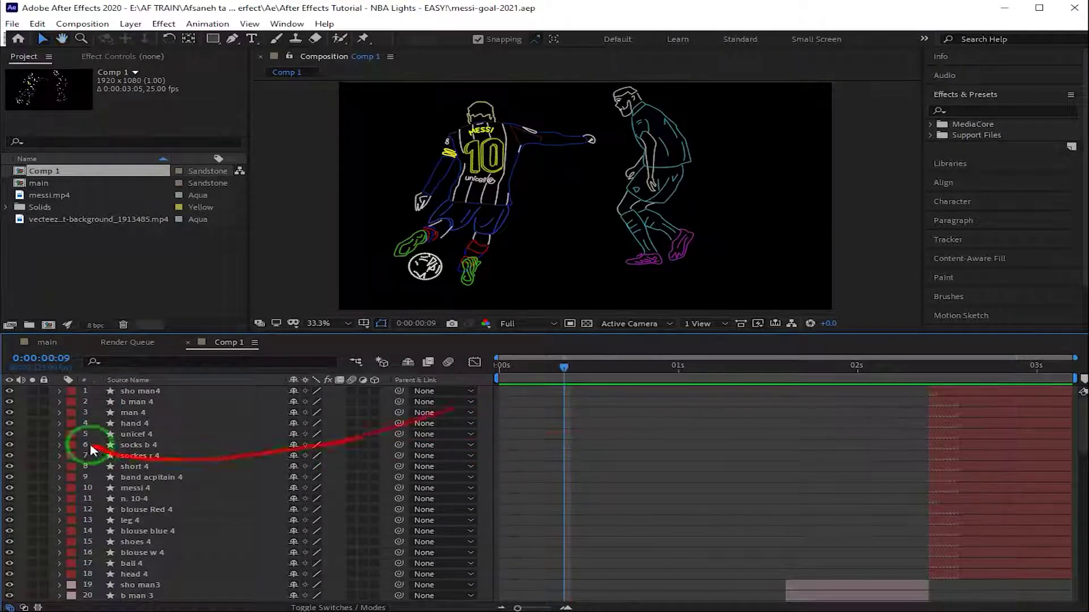
# Assign the Red label to all layers from sho man4 through head 4
pyautogui.click(136, 574)
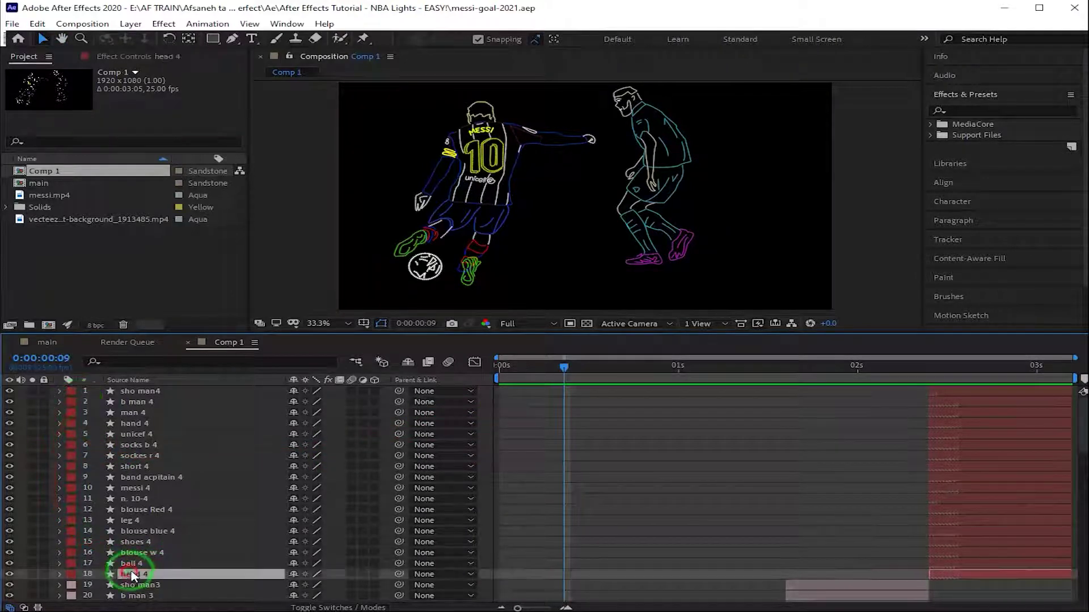
pyautogui.keyDown('shift'); pyautogui.click(141, 392); pyautogui.keyUp('shift')
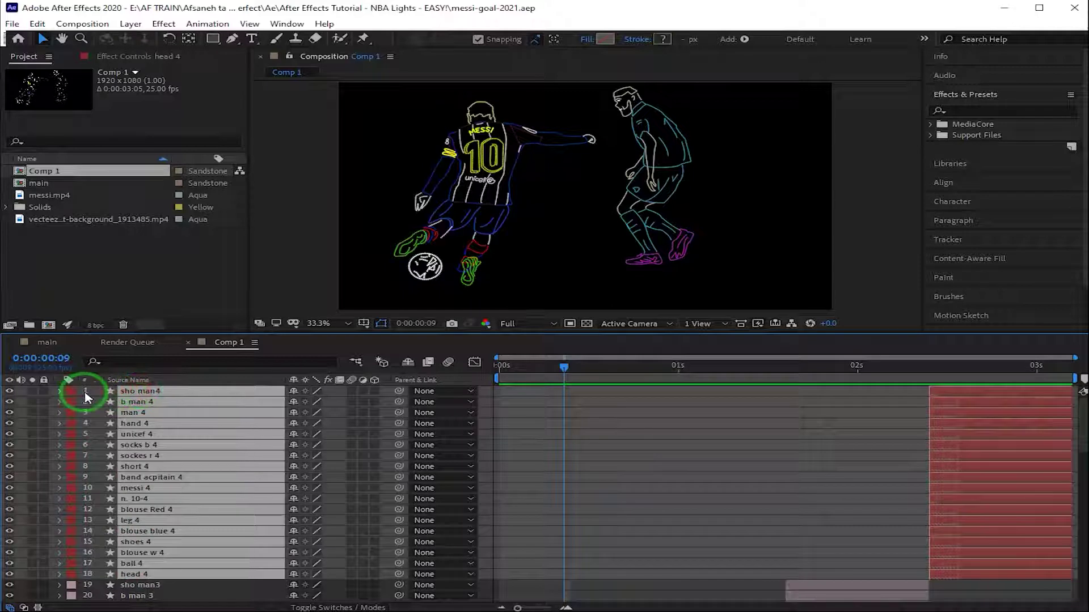
pyautogui.click(73, 396)
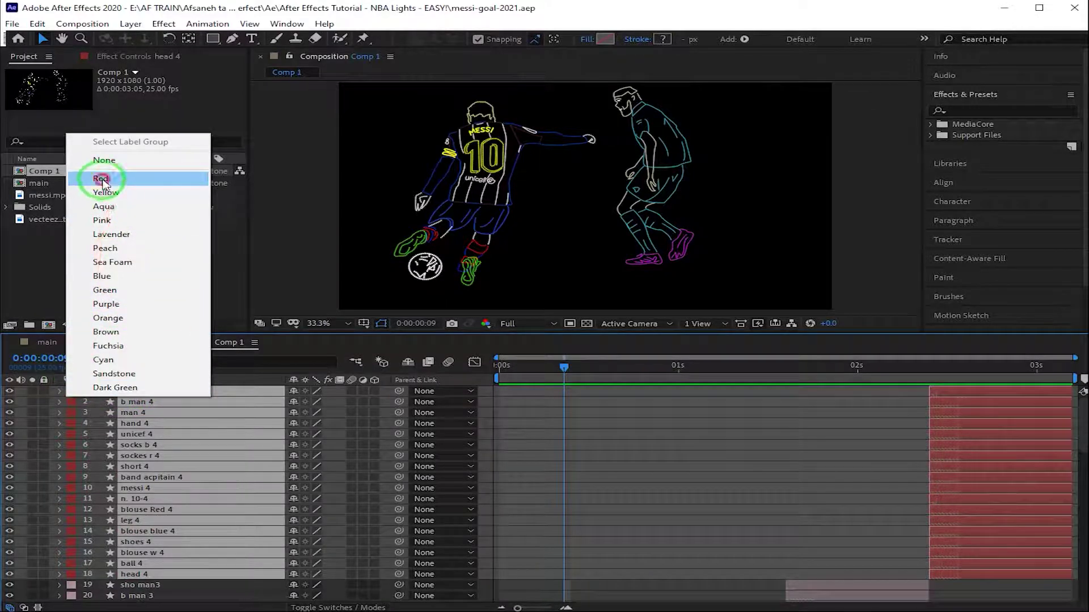
pyautogui.click(101, 178)
# Clear the selection of the pose 3 layers and enlarge the composition viewer by lowering the timeline's edge
pyautogui.scroll(-5, 121, 511)
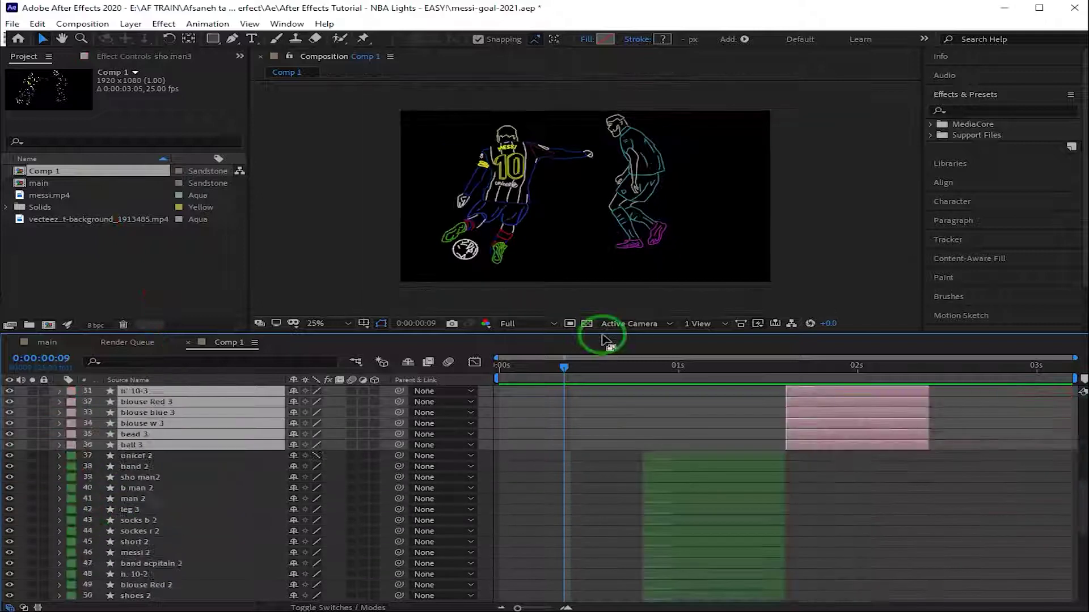
pyautogui.click(636, 452)
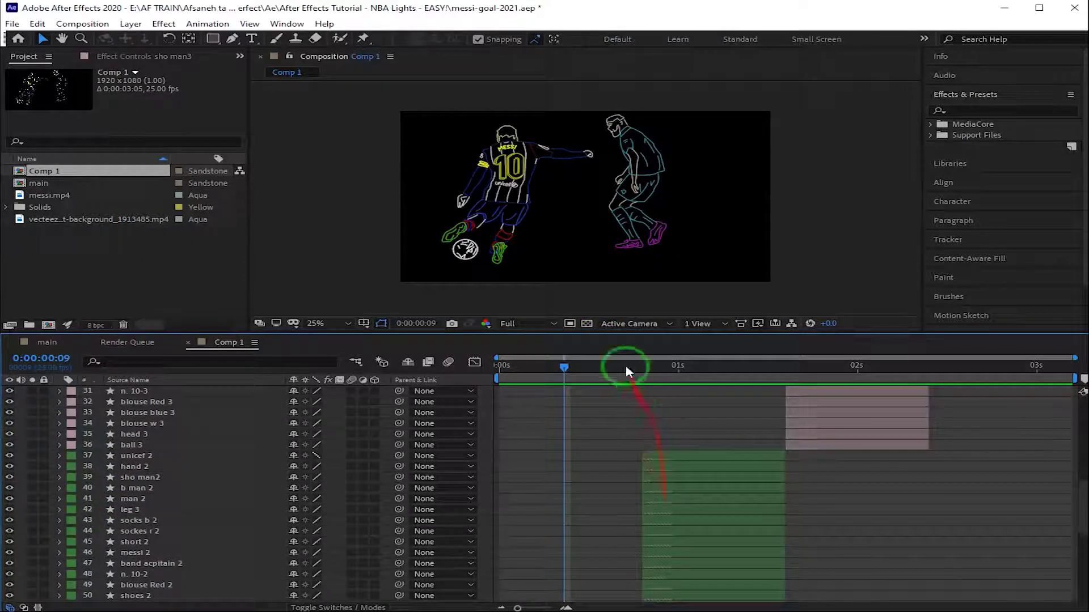
pyautogui.moveTo(619, 334); pyautogui.dragTo(624, 482)
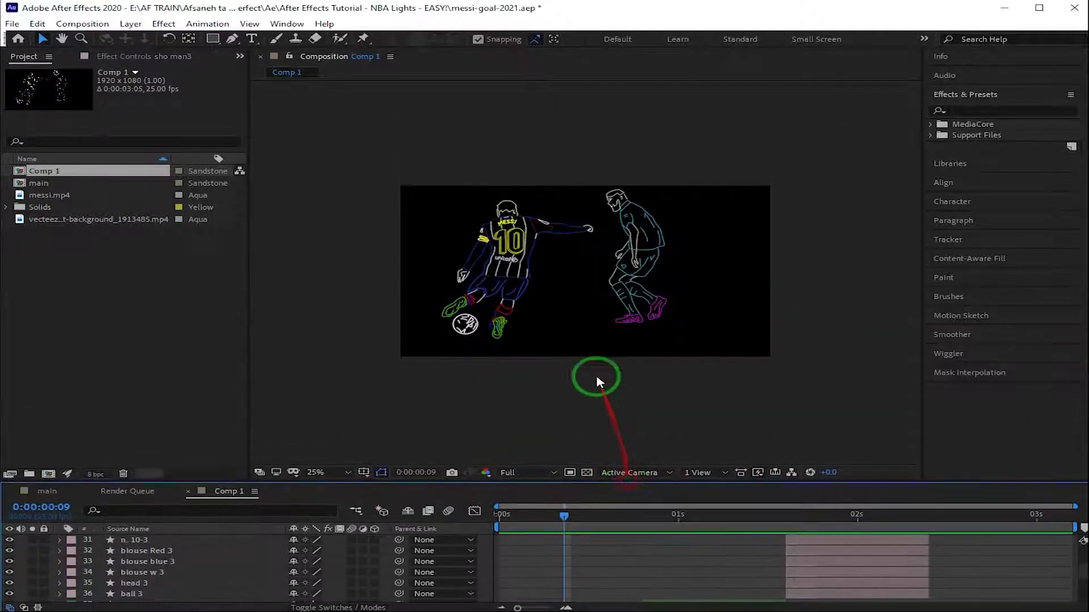